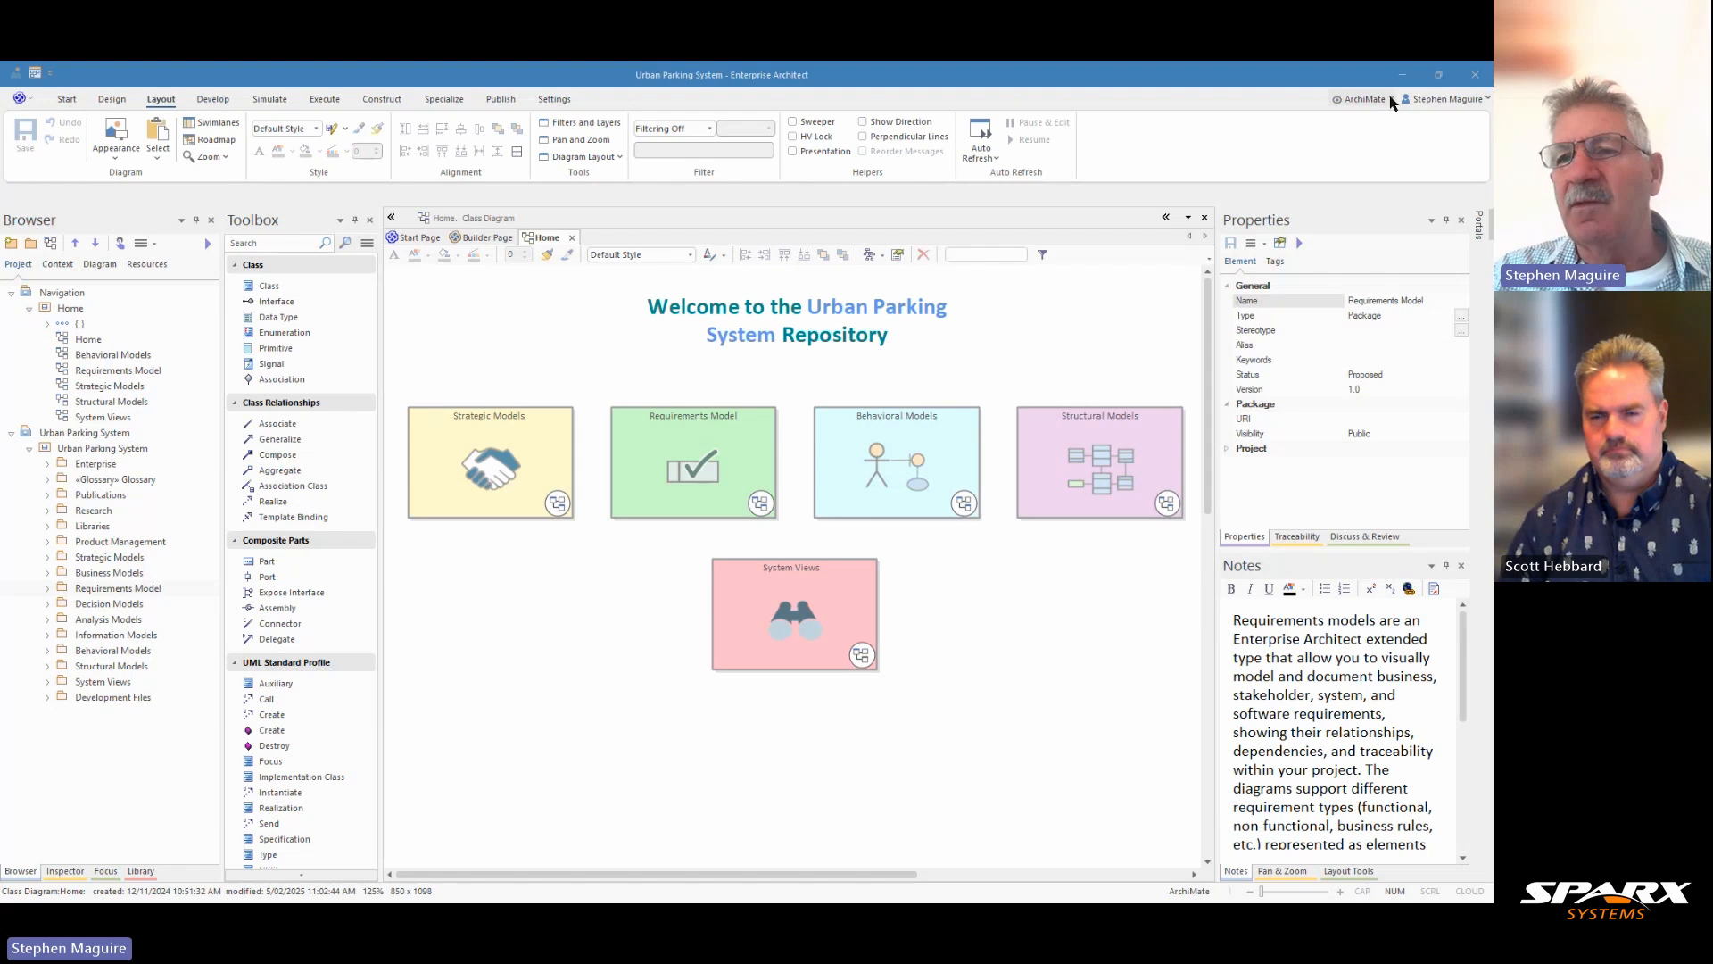
Switch the modeling perspective to ArchiMate within the Enterprise Architecture set.
{"action": "left_click", "coordinate": [1391, 100]}
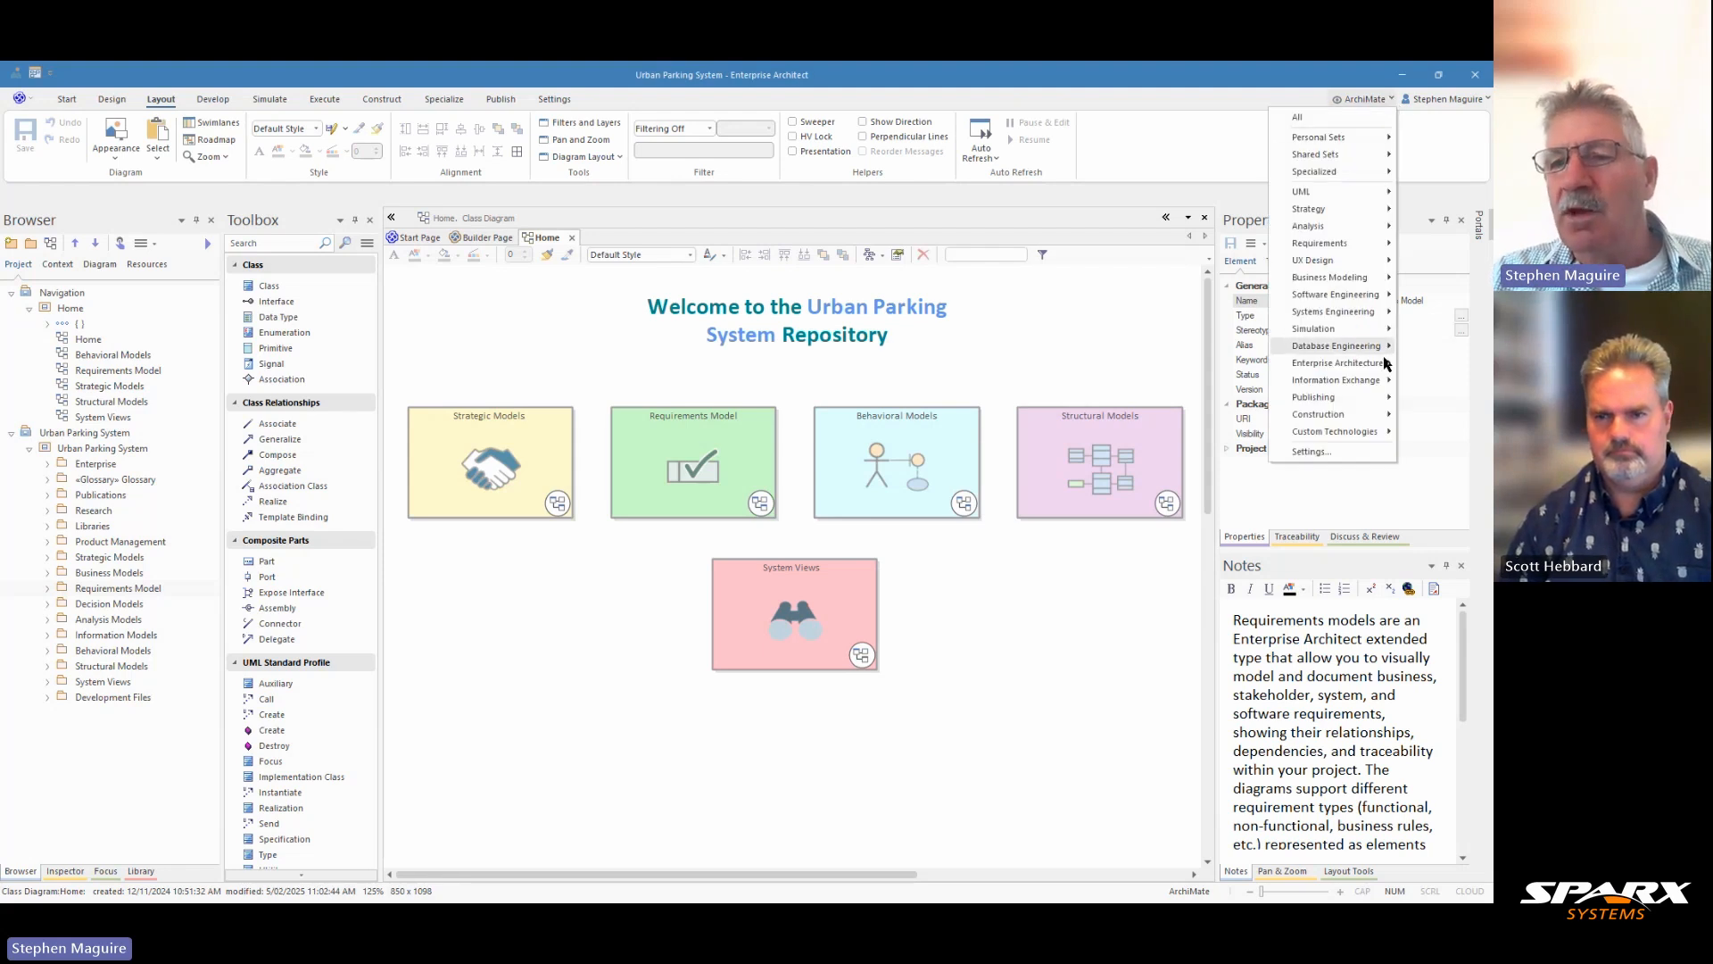
{"action": "mouse_move", "coordinate": [1374, 366]}
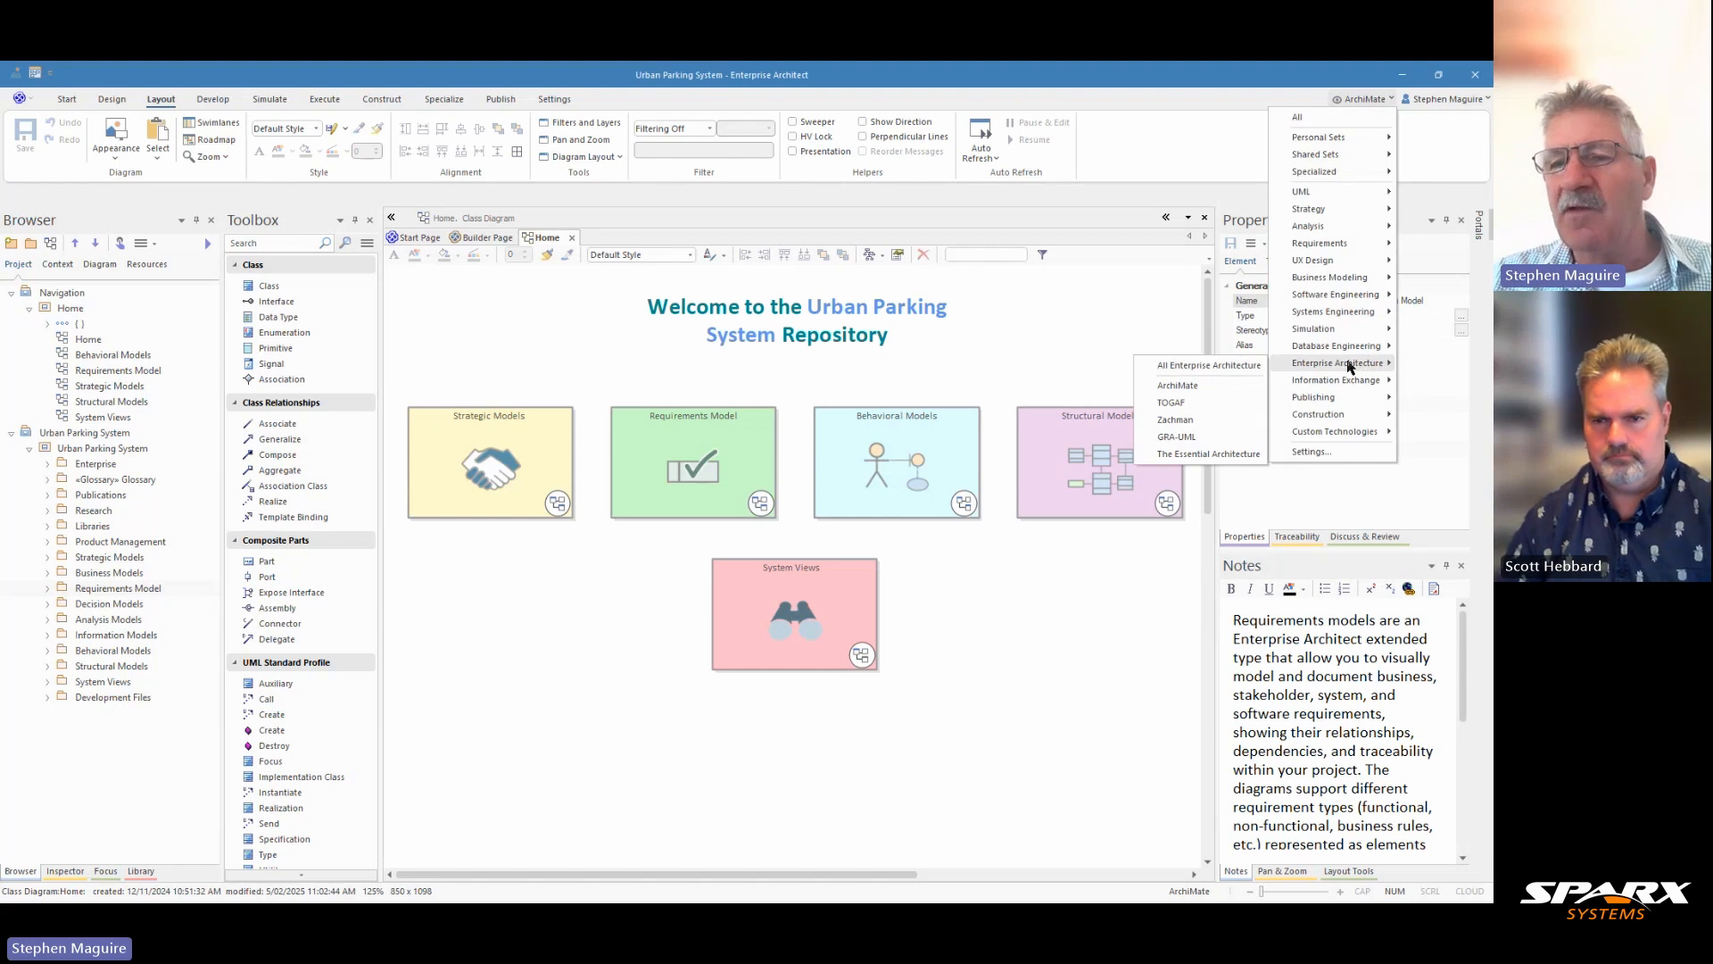
{"action": "left_click", "coordinate": [1185, 391]}
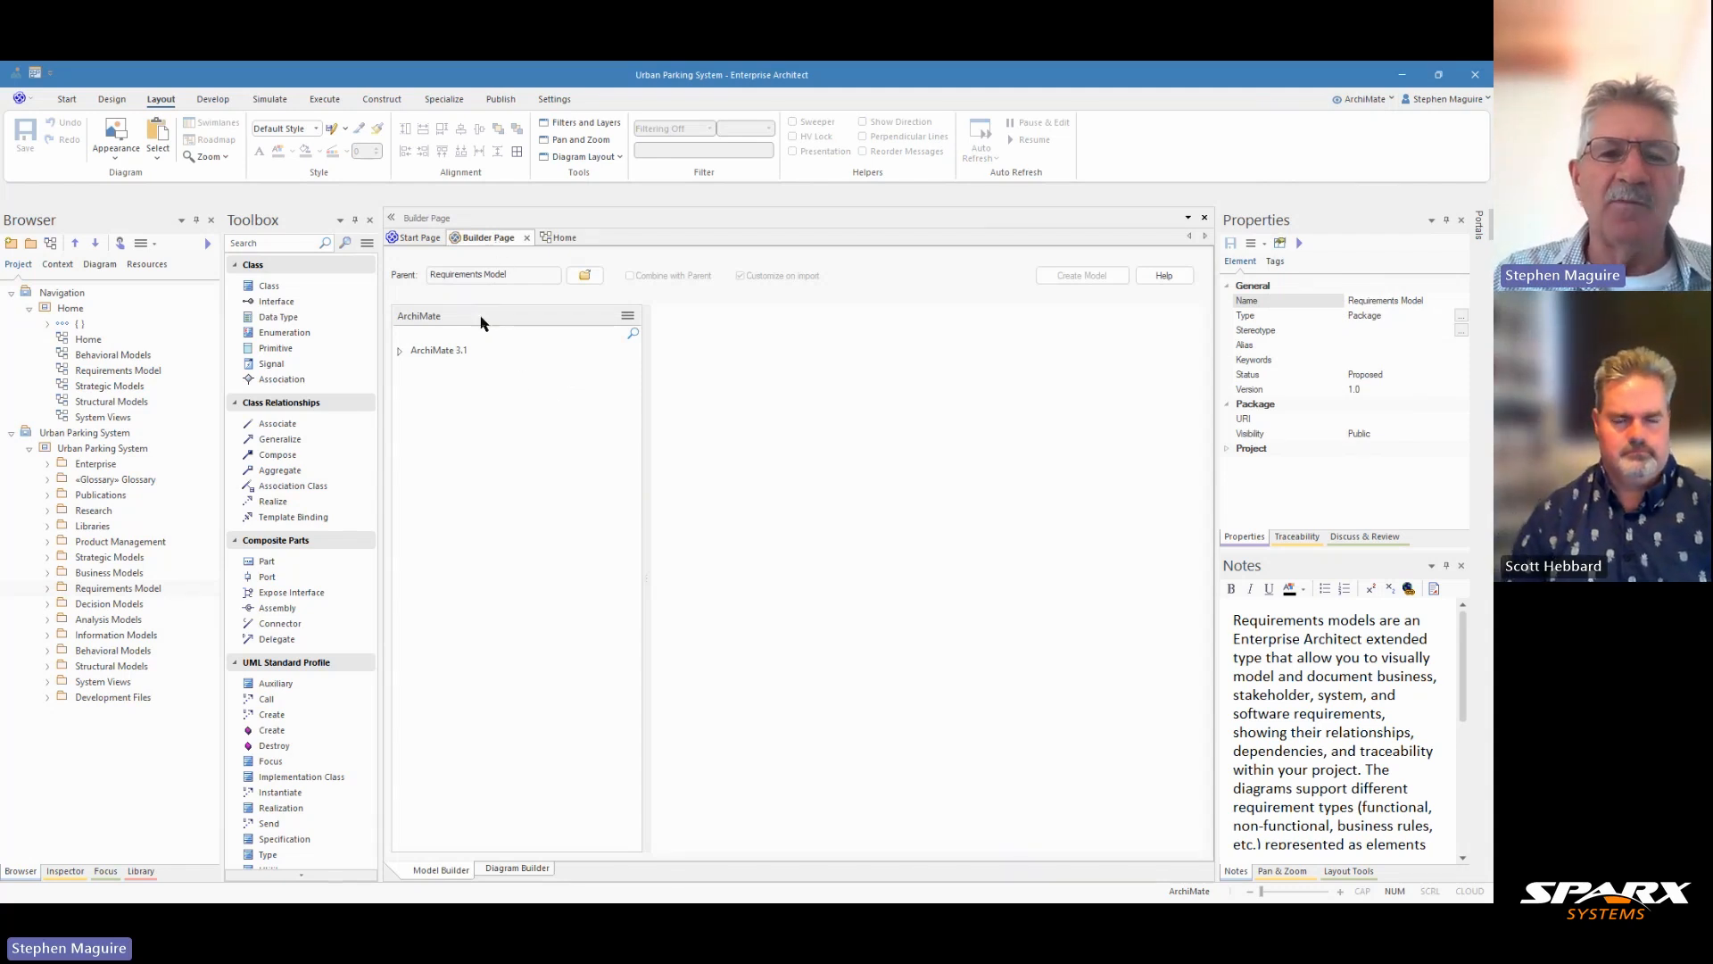
Examine the Strategy Viewpoint pattern under the ArchiMate 3.1 Strategy Viewpoints, and close the Builder Page.
{"action": "left_click", "coordinate": [399, 353]}
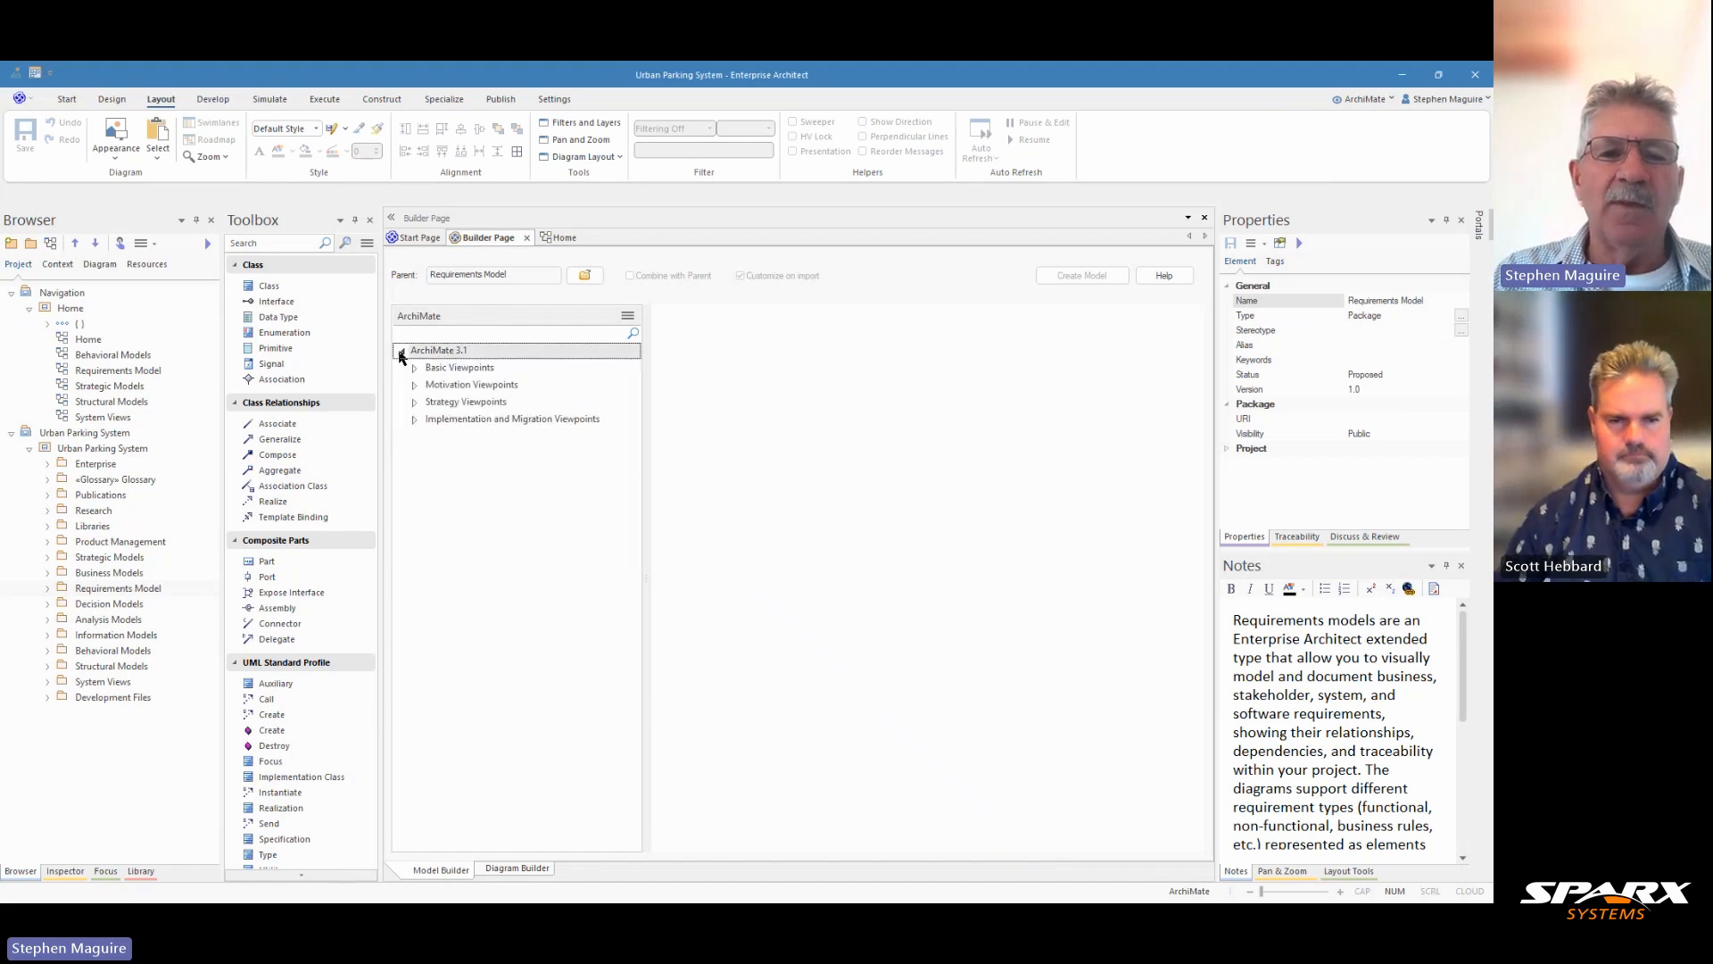
{"action": "left_click", "coordinate": [414, 403]}
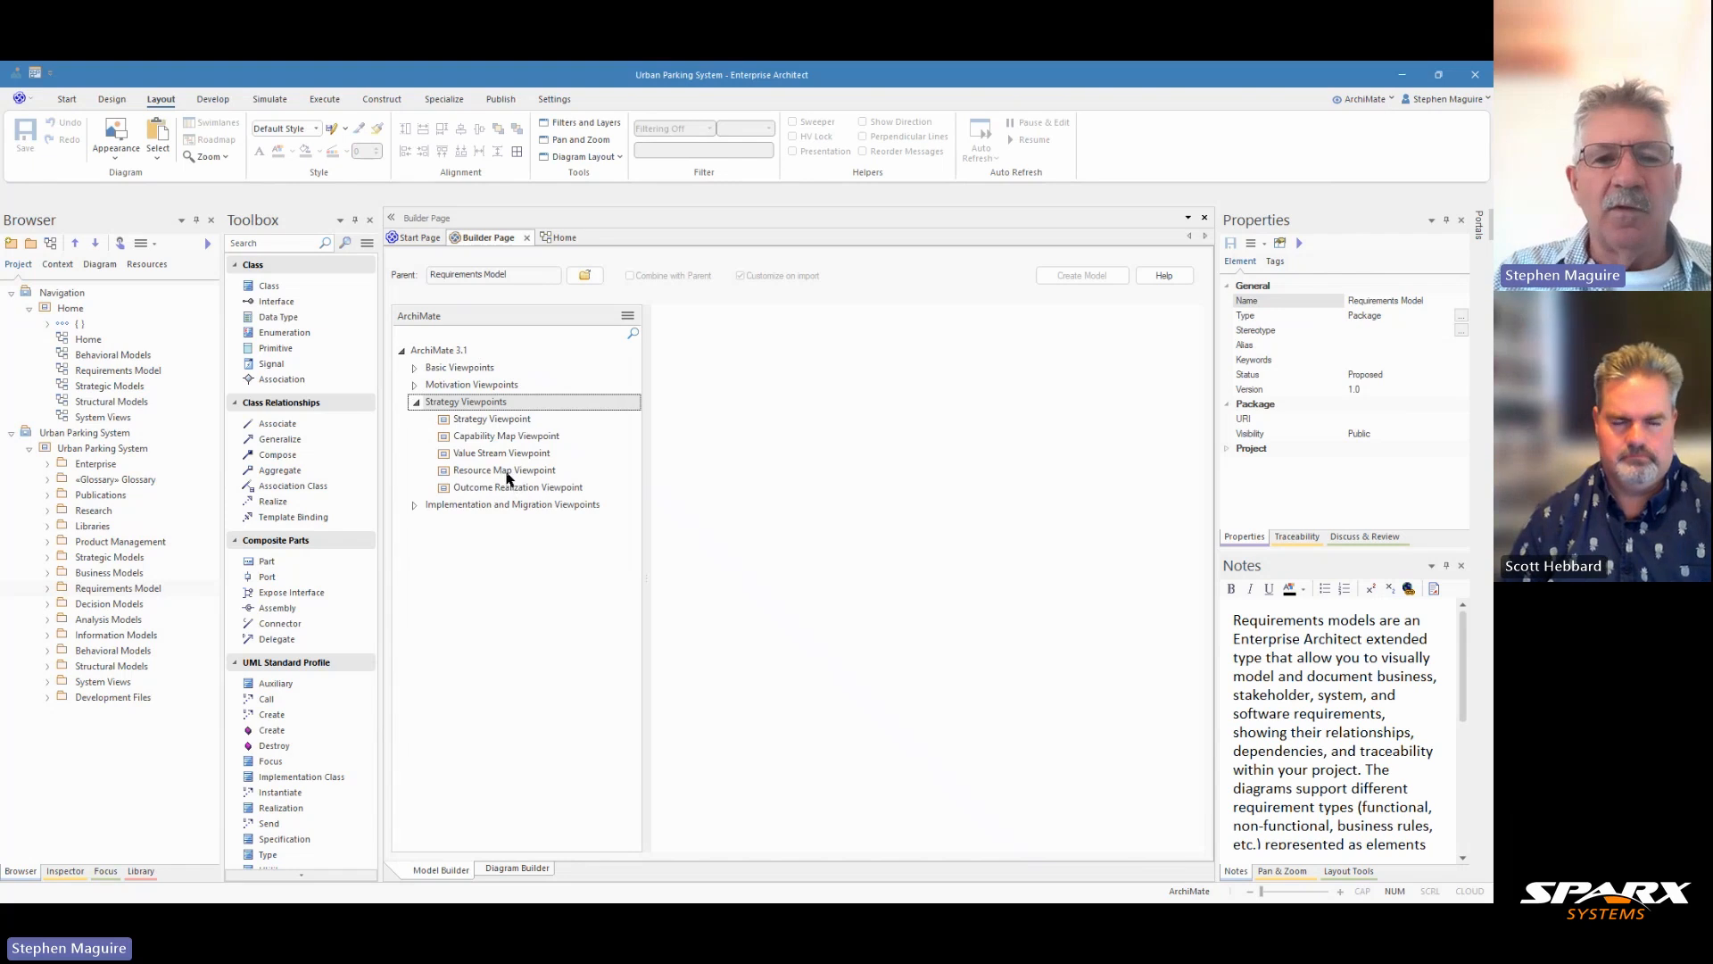
{"action": "left_click", "coordinate": [505, 421]}
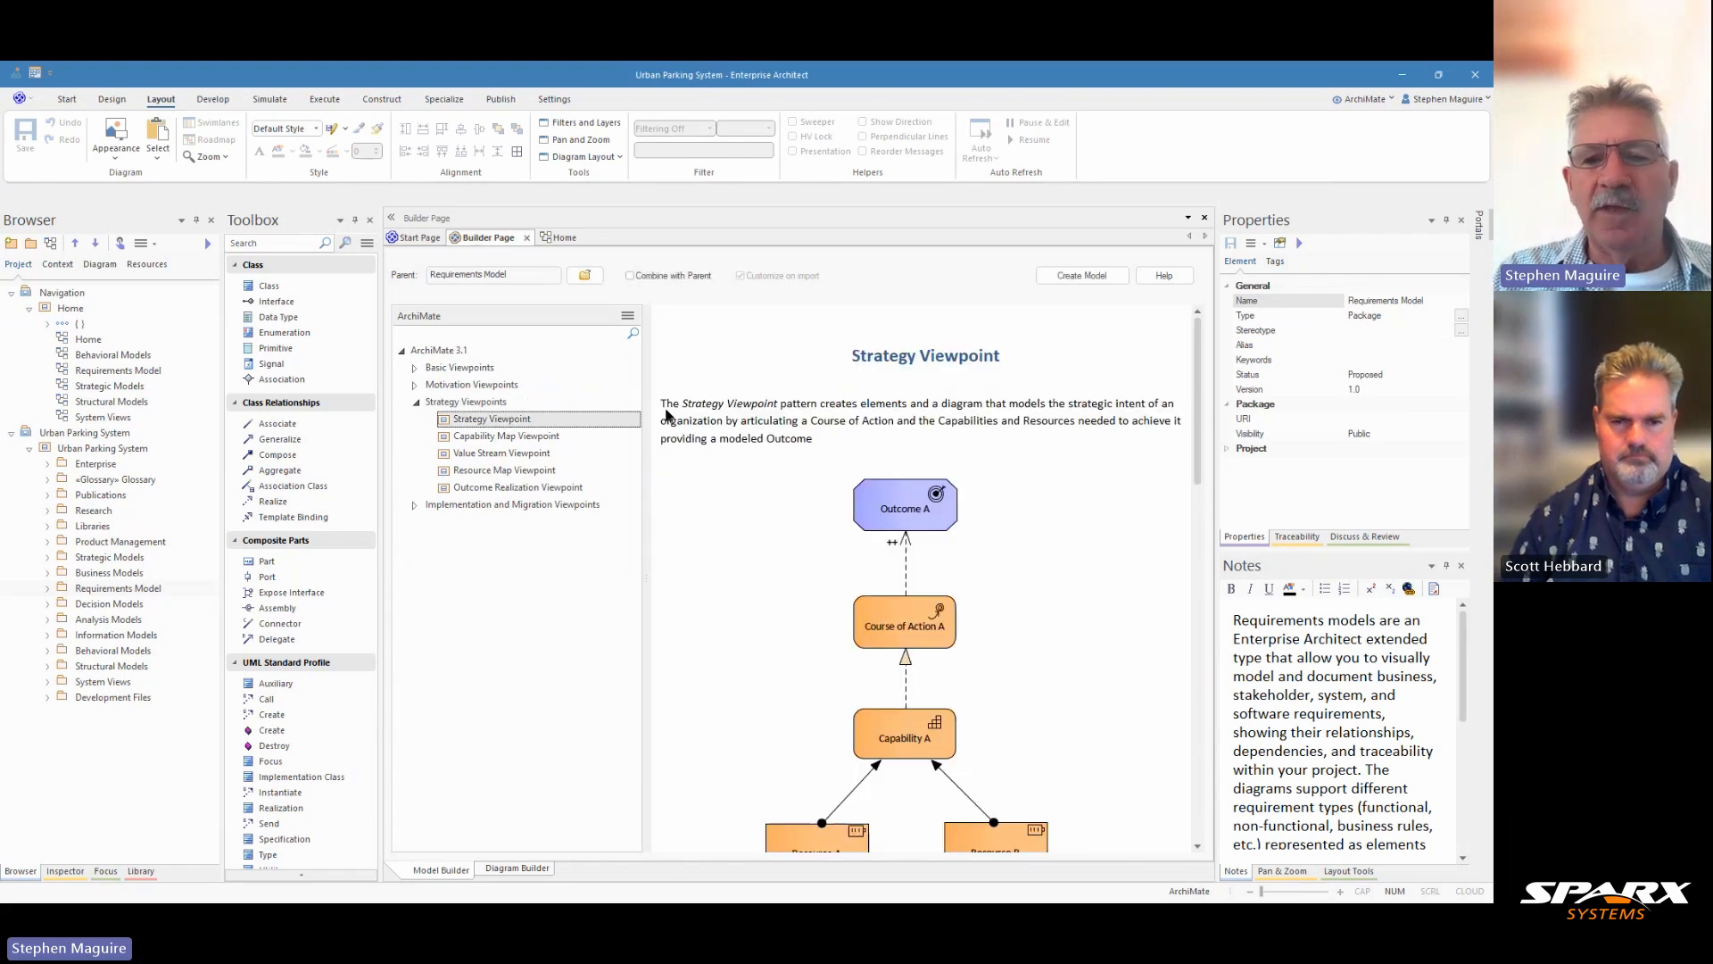
{"action": "scroll", "coordinate": [970, 479], "scroll_direction": "down", "scroll_amount": 1}
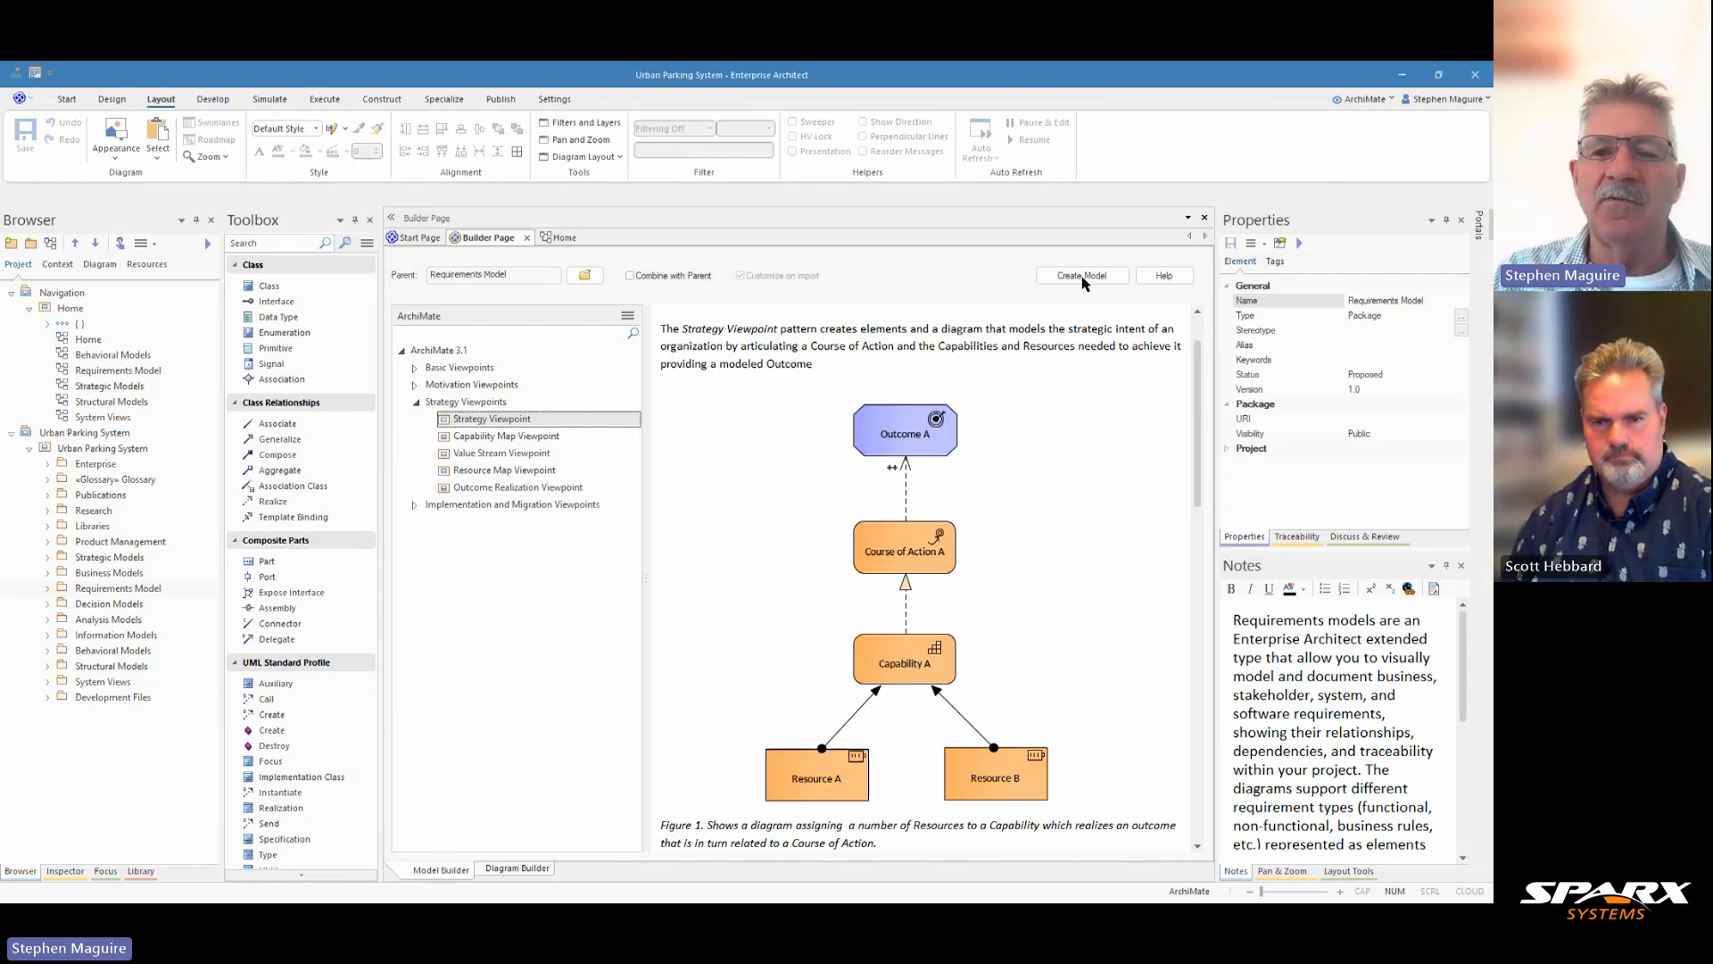
{"action": "left_click", "coordinate": [527, 241]}
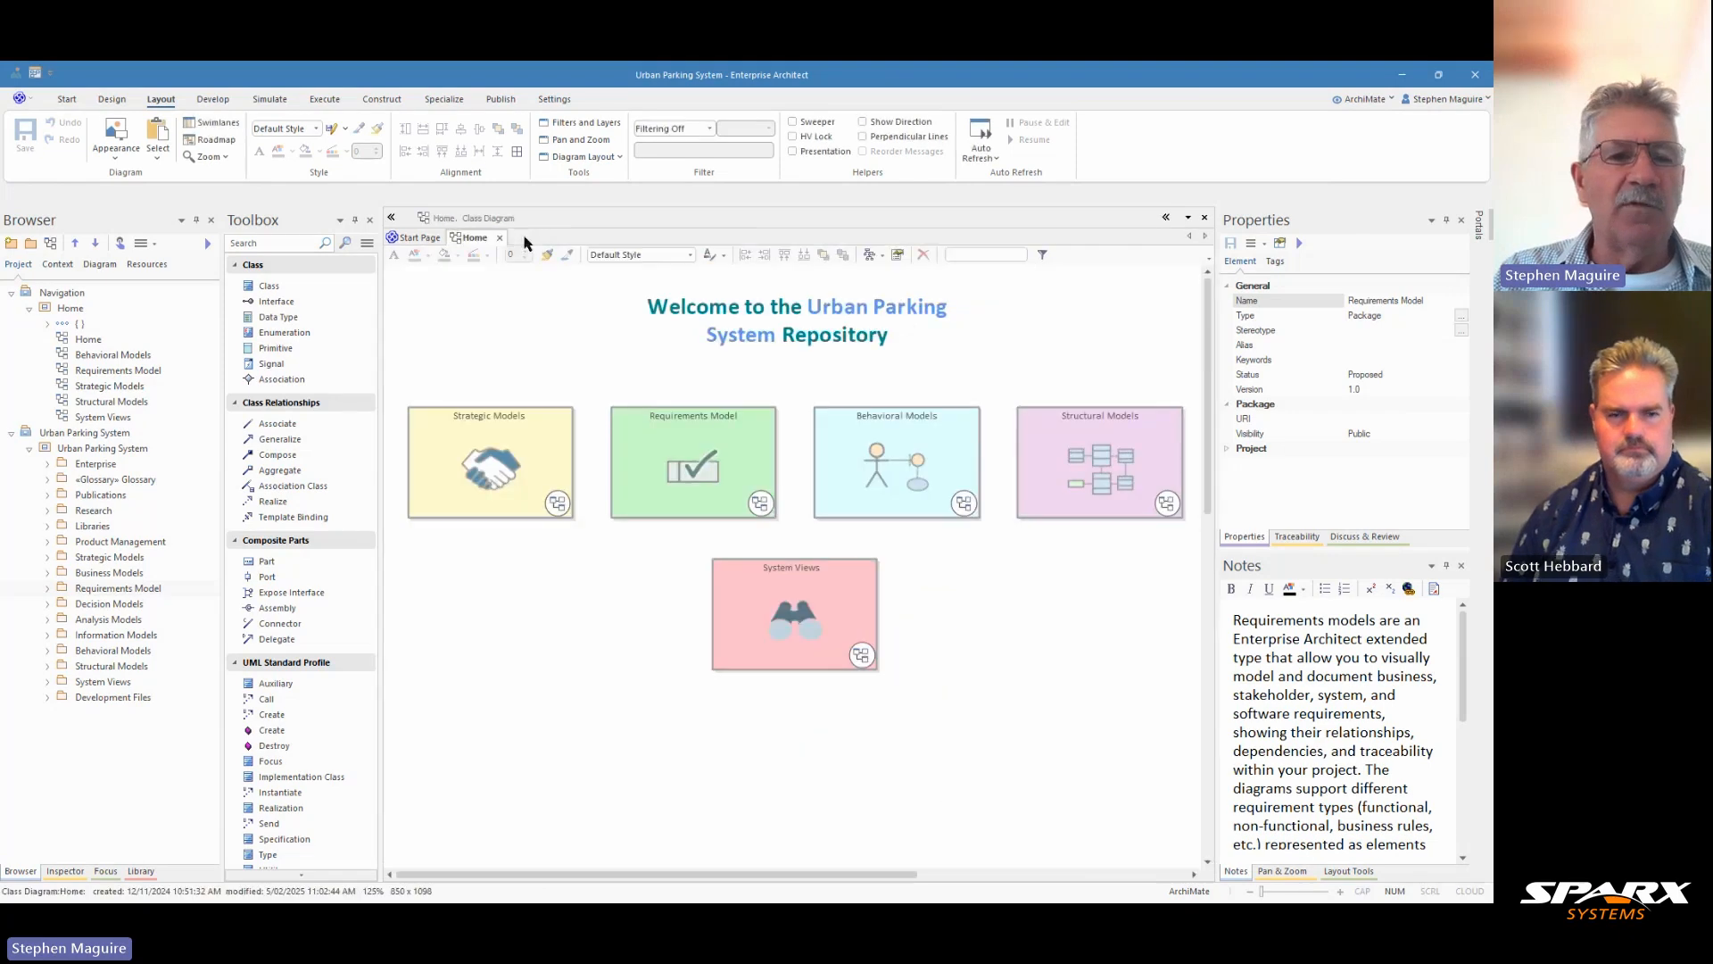
Expand the Enterprise package of Urban Parking System down to the Business Architecture contents and widen the browser to show full names.
{"action": "left_click", "coordinate": [105, 449]}
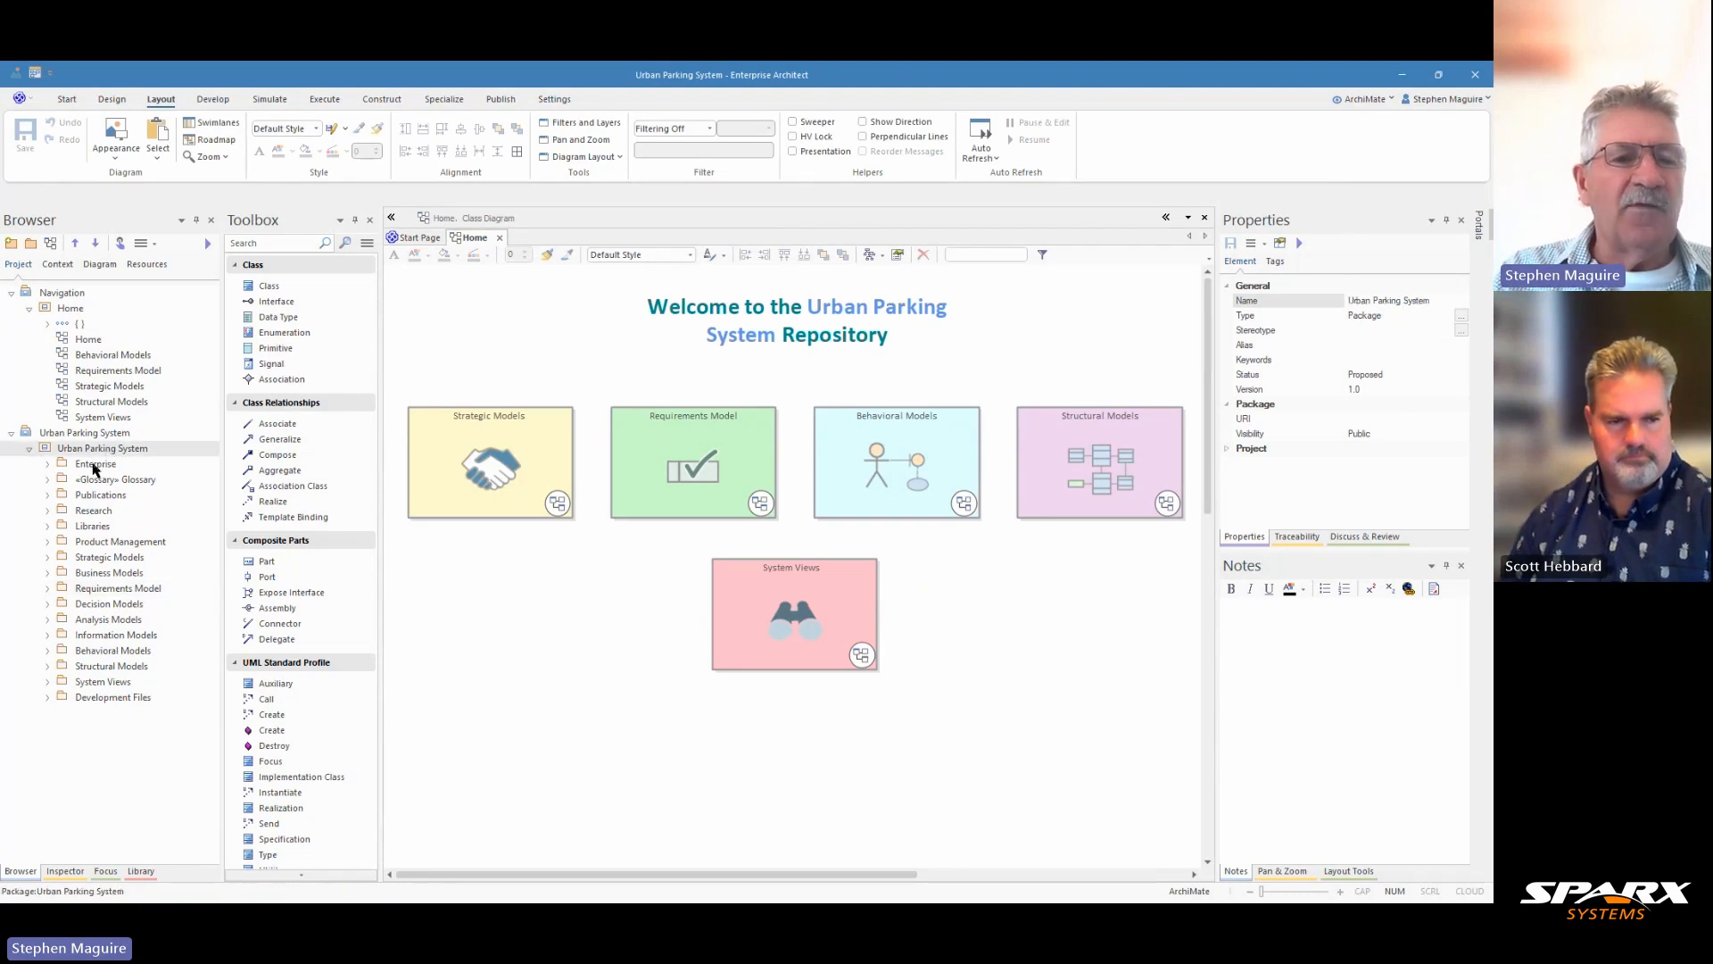
{"action": "left_click", "coordinate": [47, 464]}
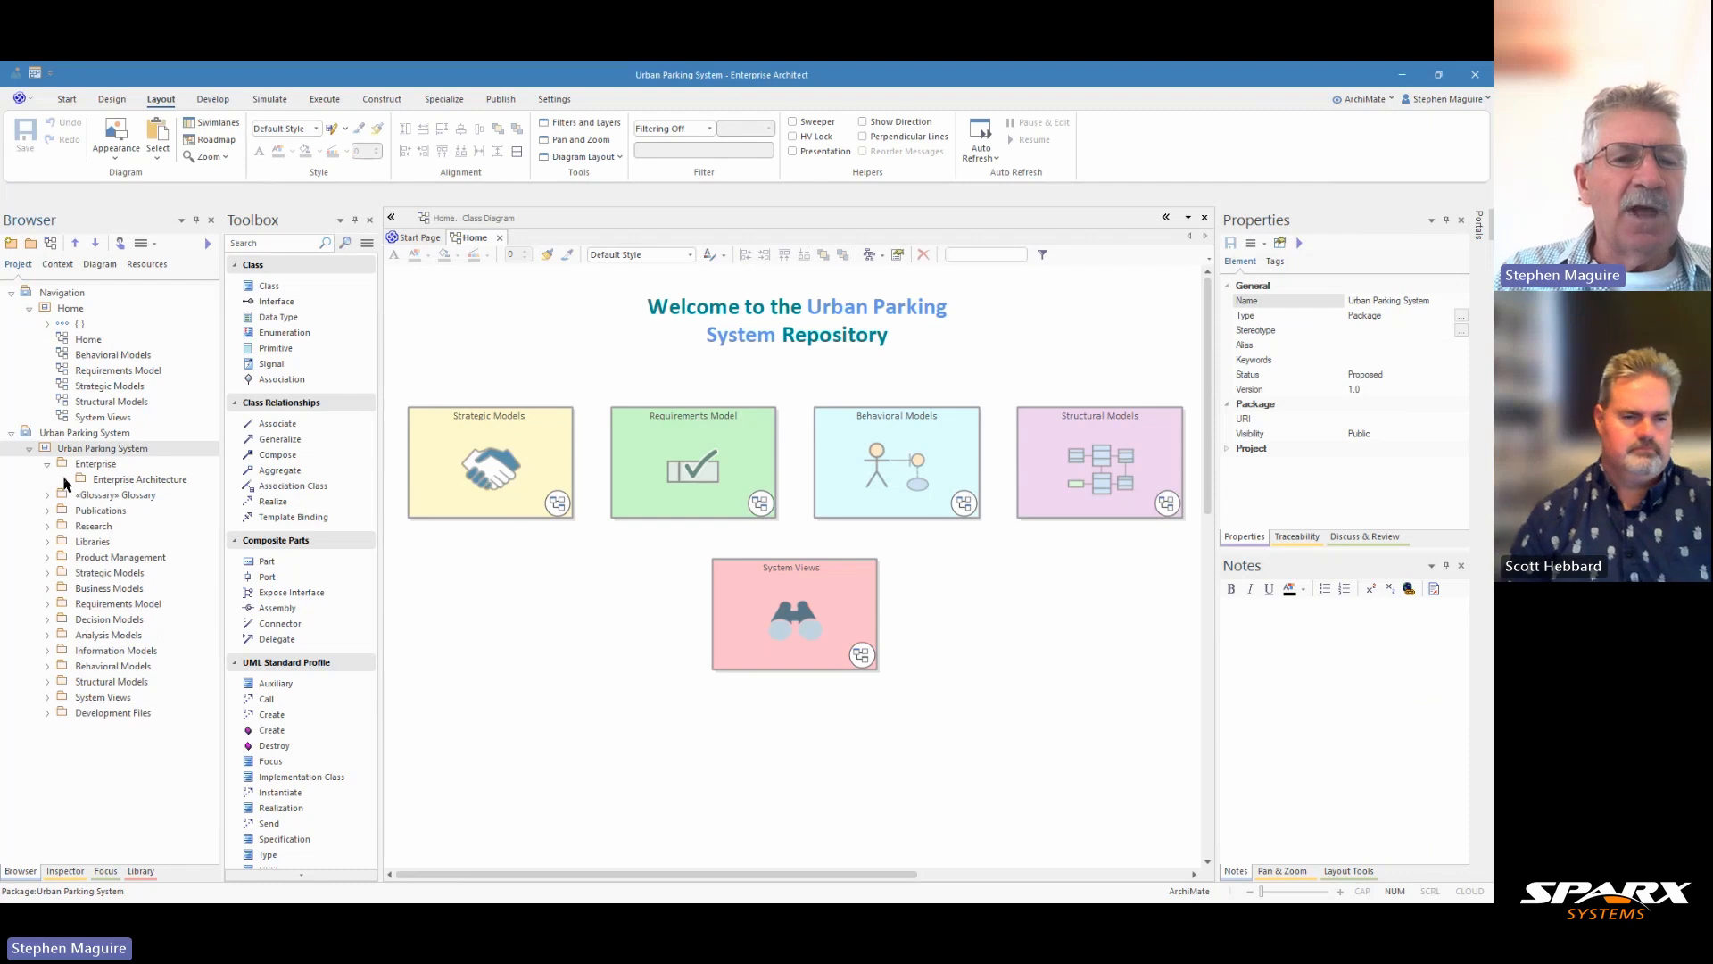
{"action": "left_click", "coordinate": [66, 480]}
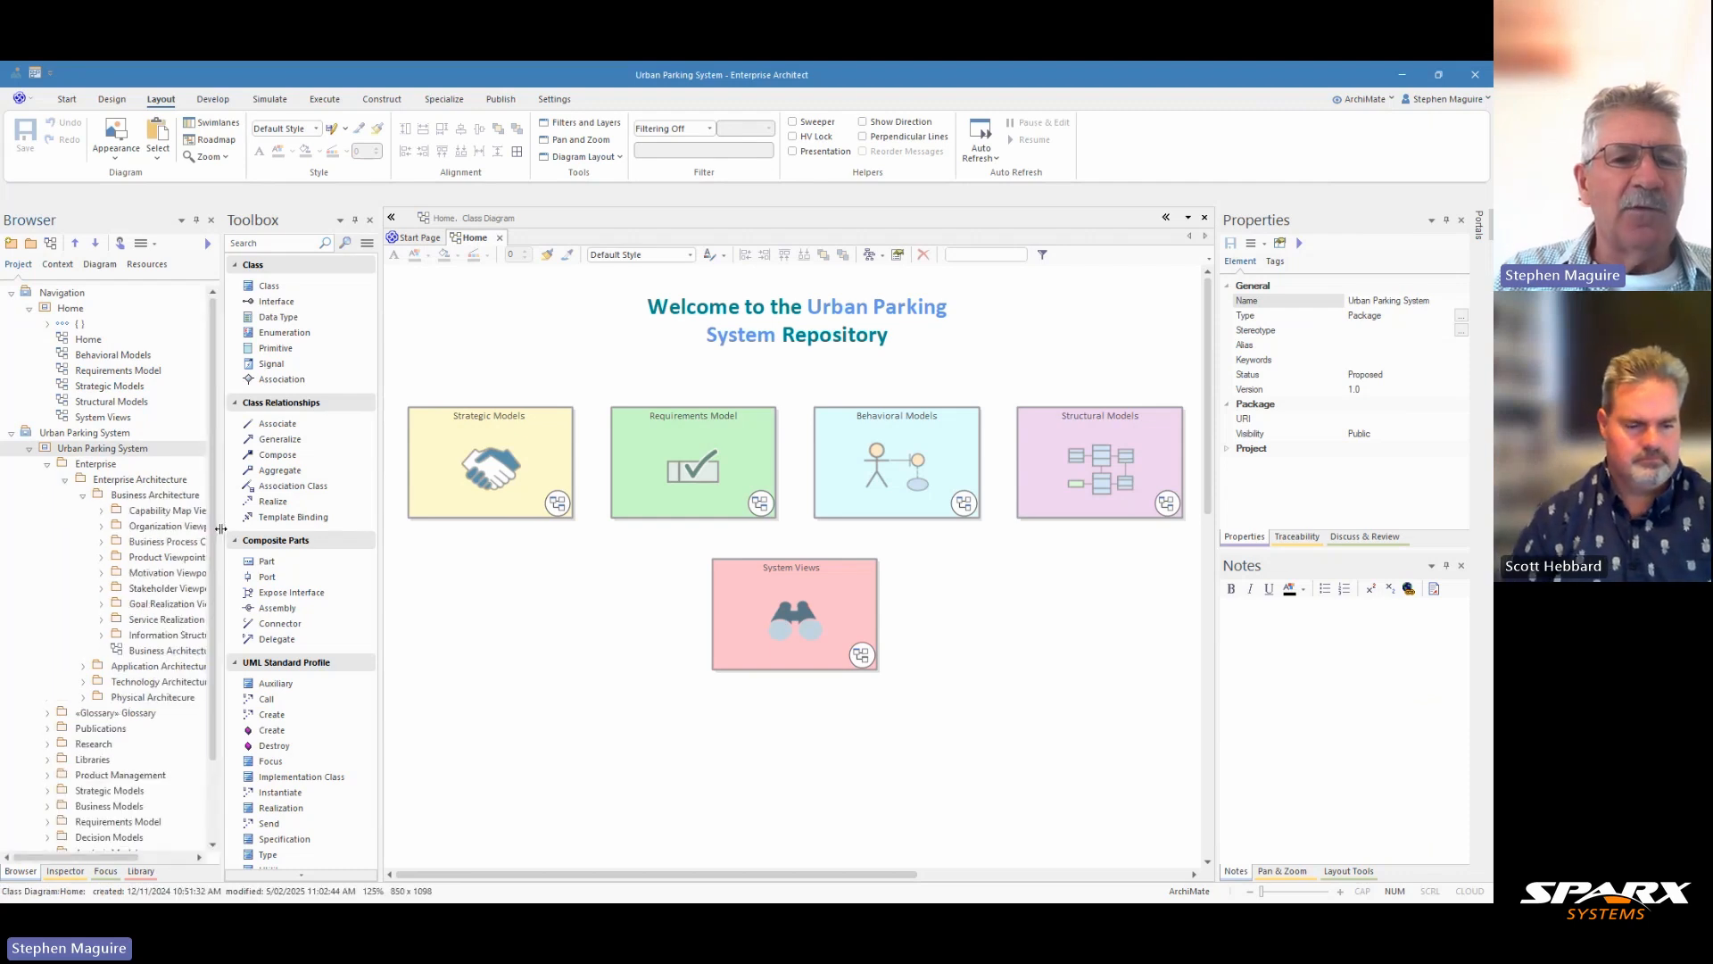
{"action": "left_click_drag", "start_coordinate": [221, 528], "coordinate": [346, 528]}
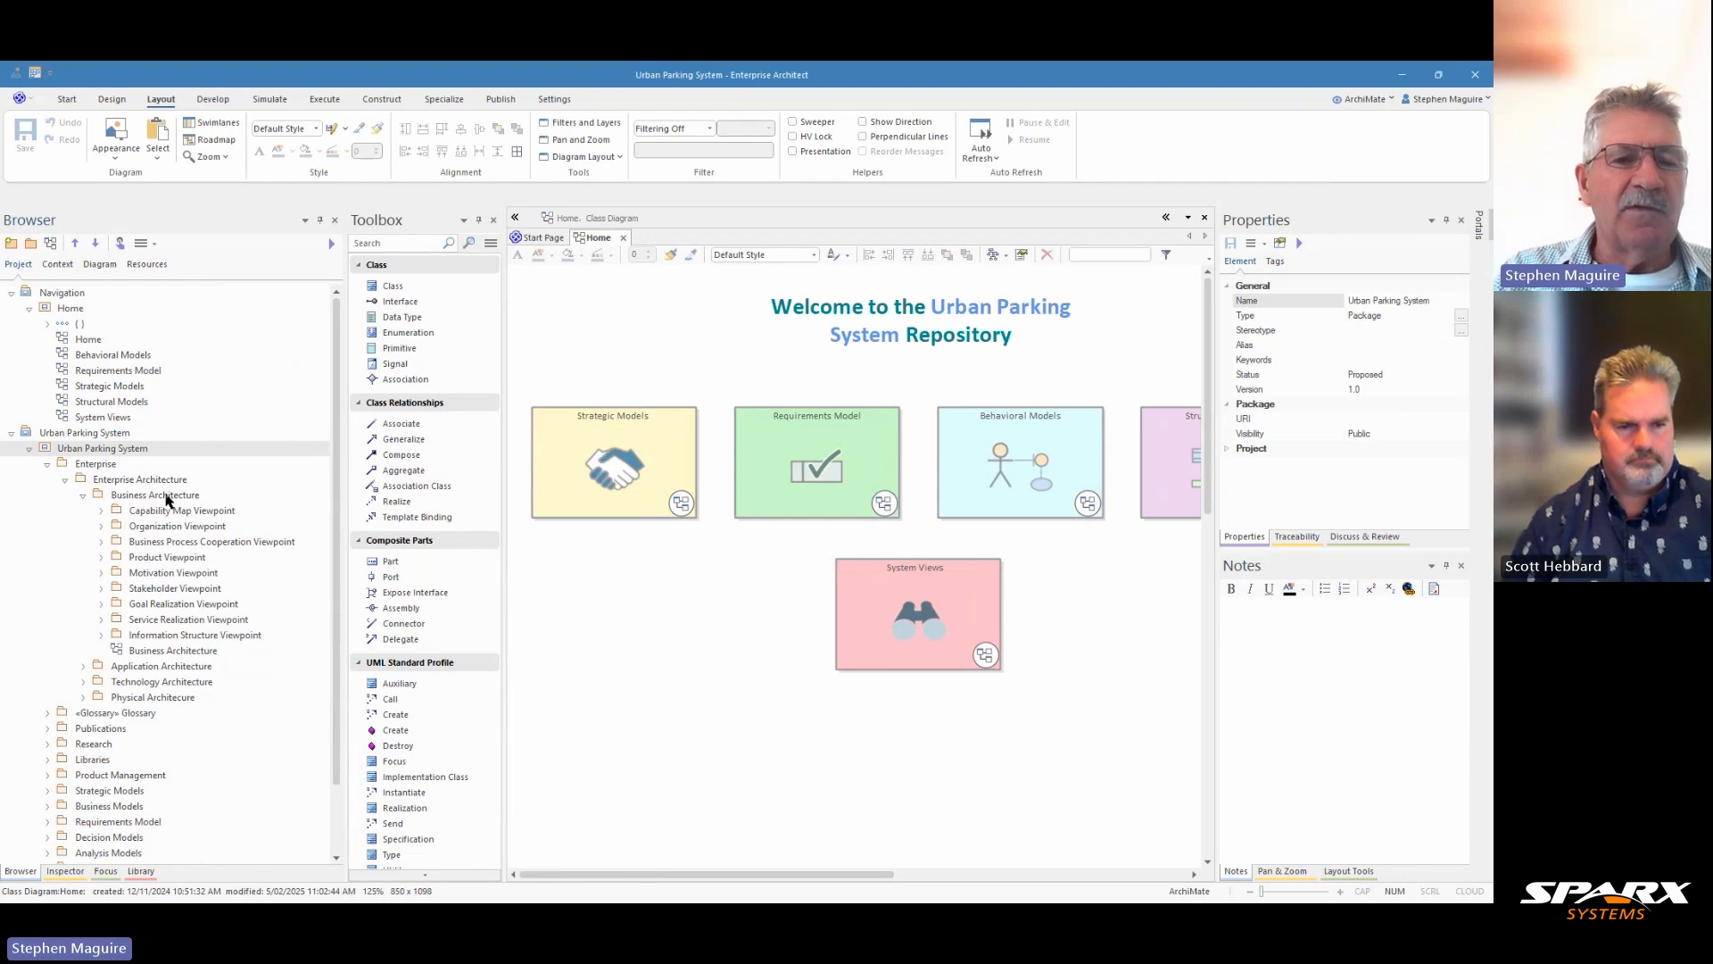
Create a package named "Strategy Viewpoint" inside Business Architecture, with Package Only as initial content.
{"action": "left_click", "coordinate": [168, 497]}
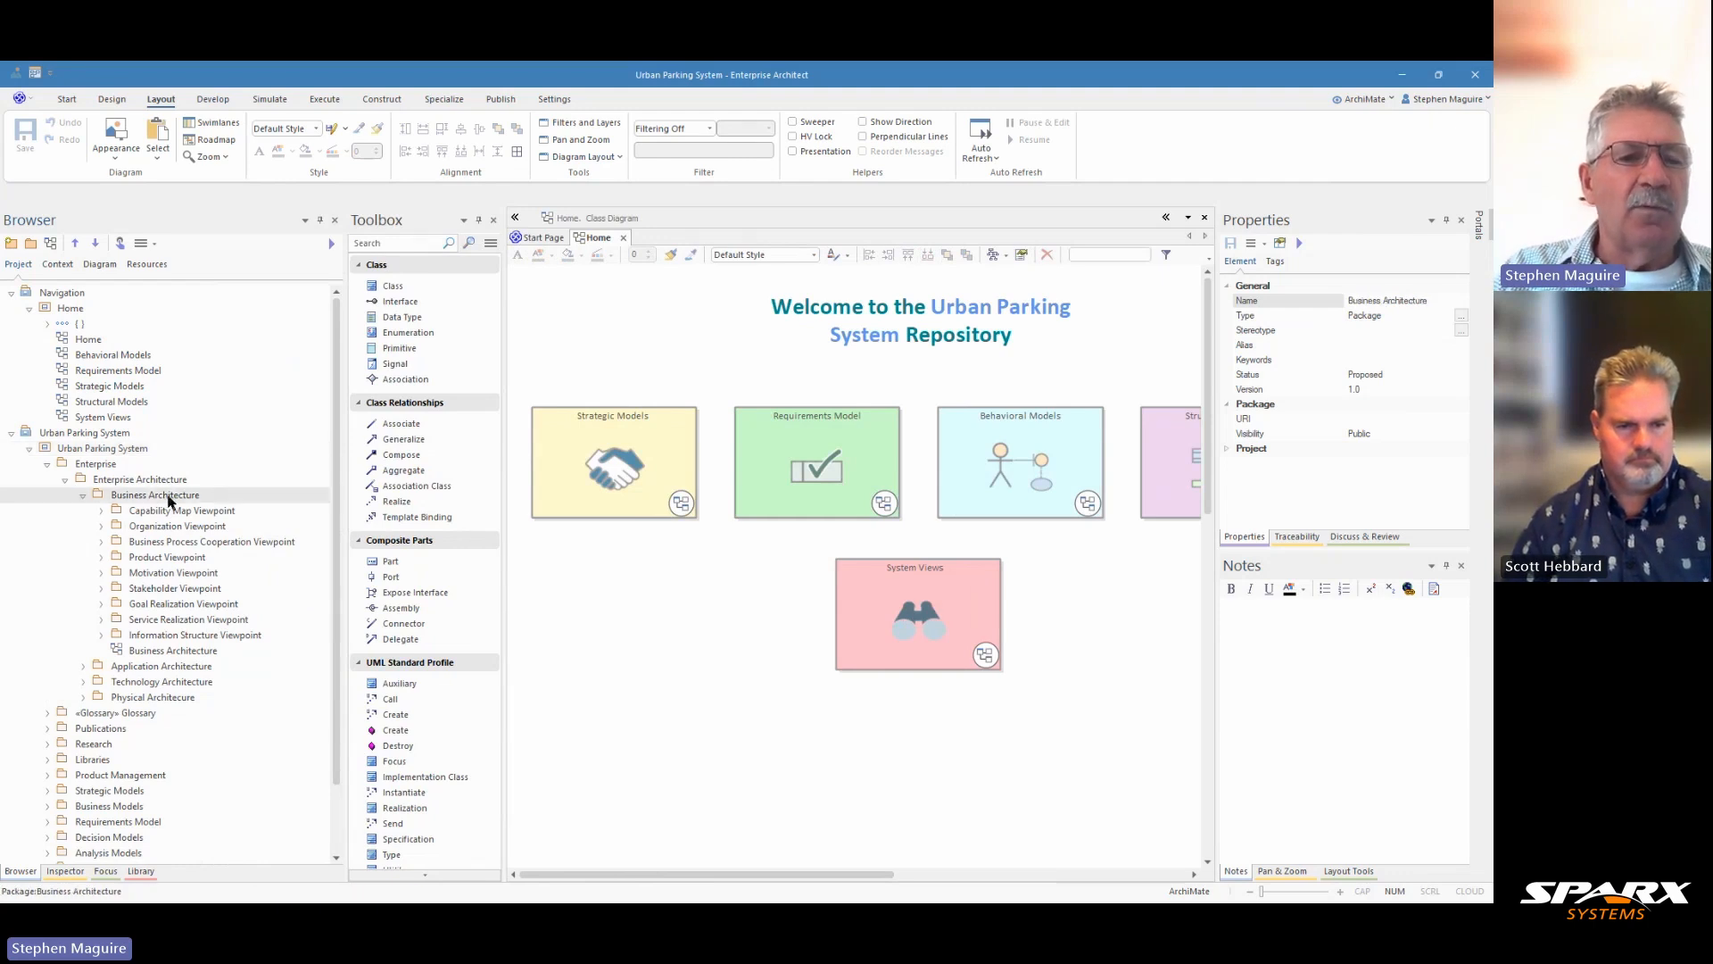
{"action": "left_click", "coordinate": [32, 246]}
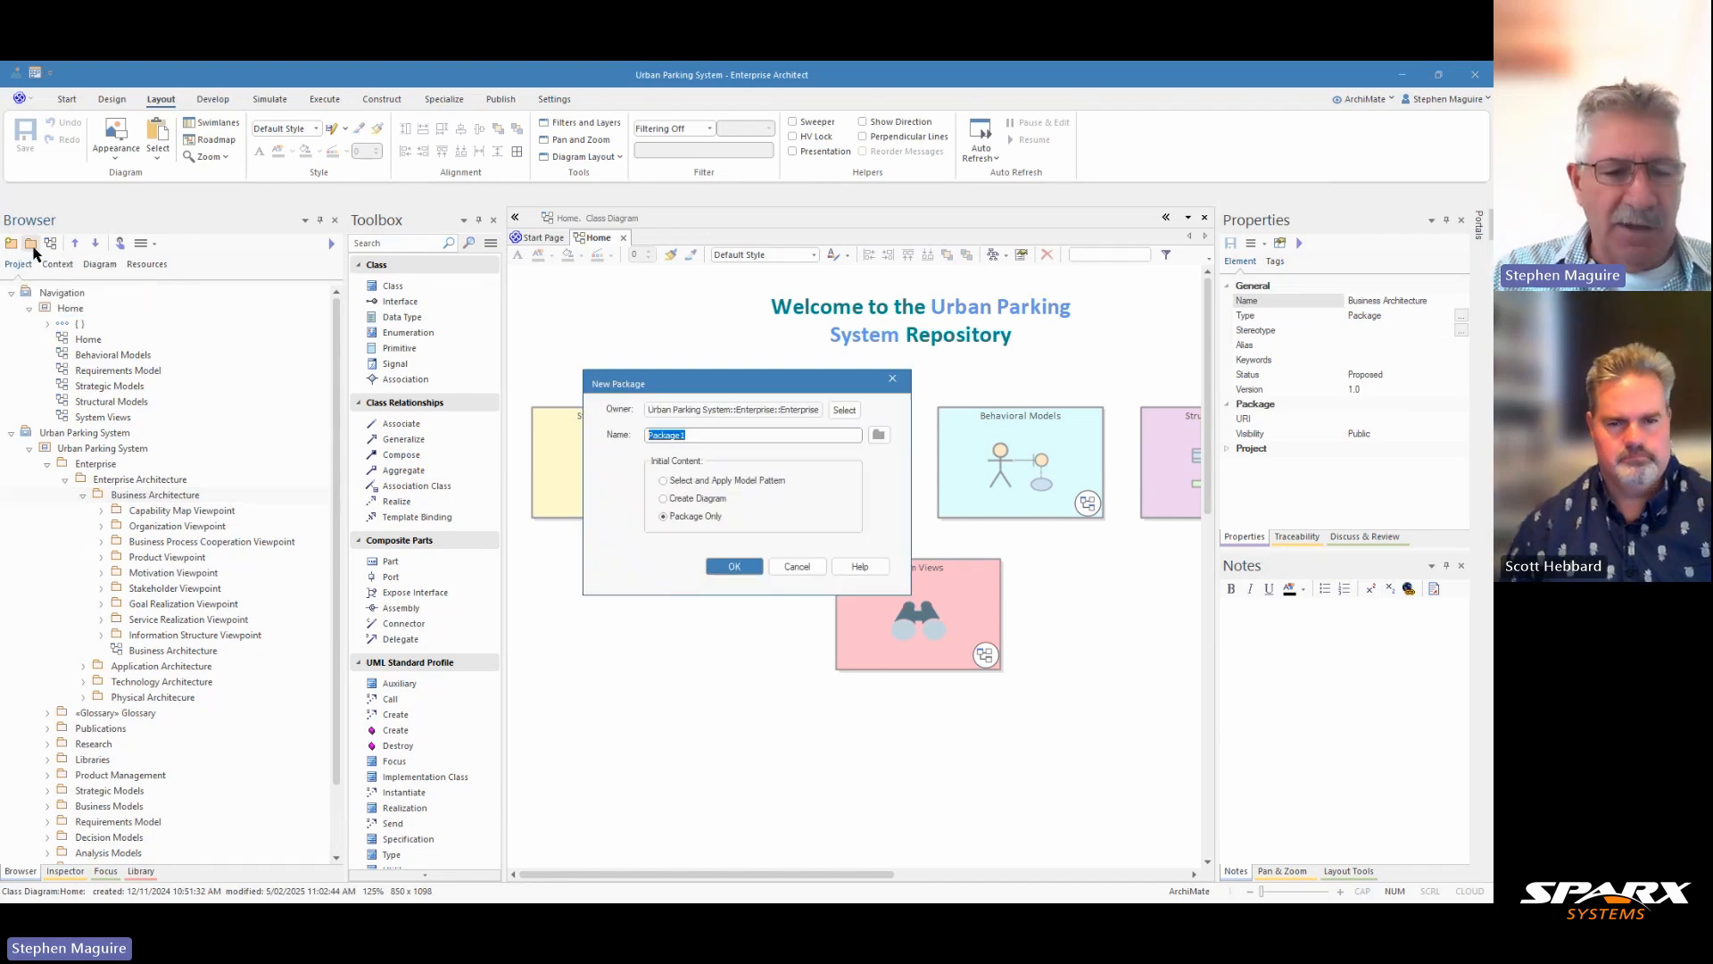
{"action": "type", "text": "Strategy"}
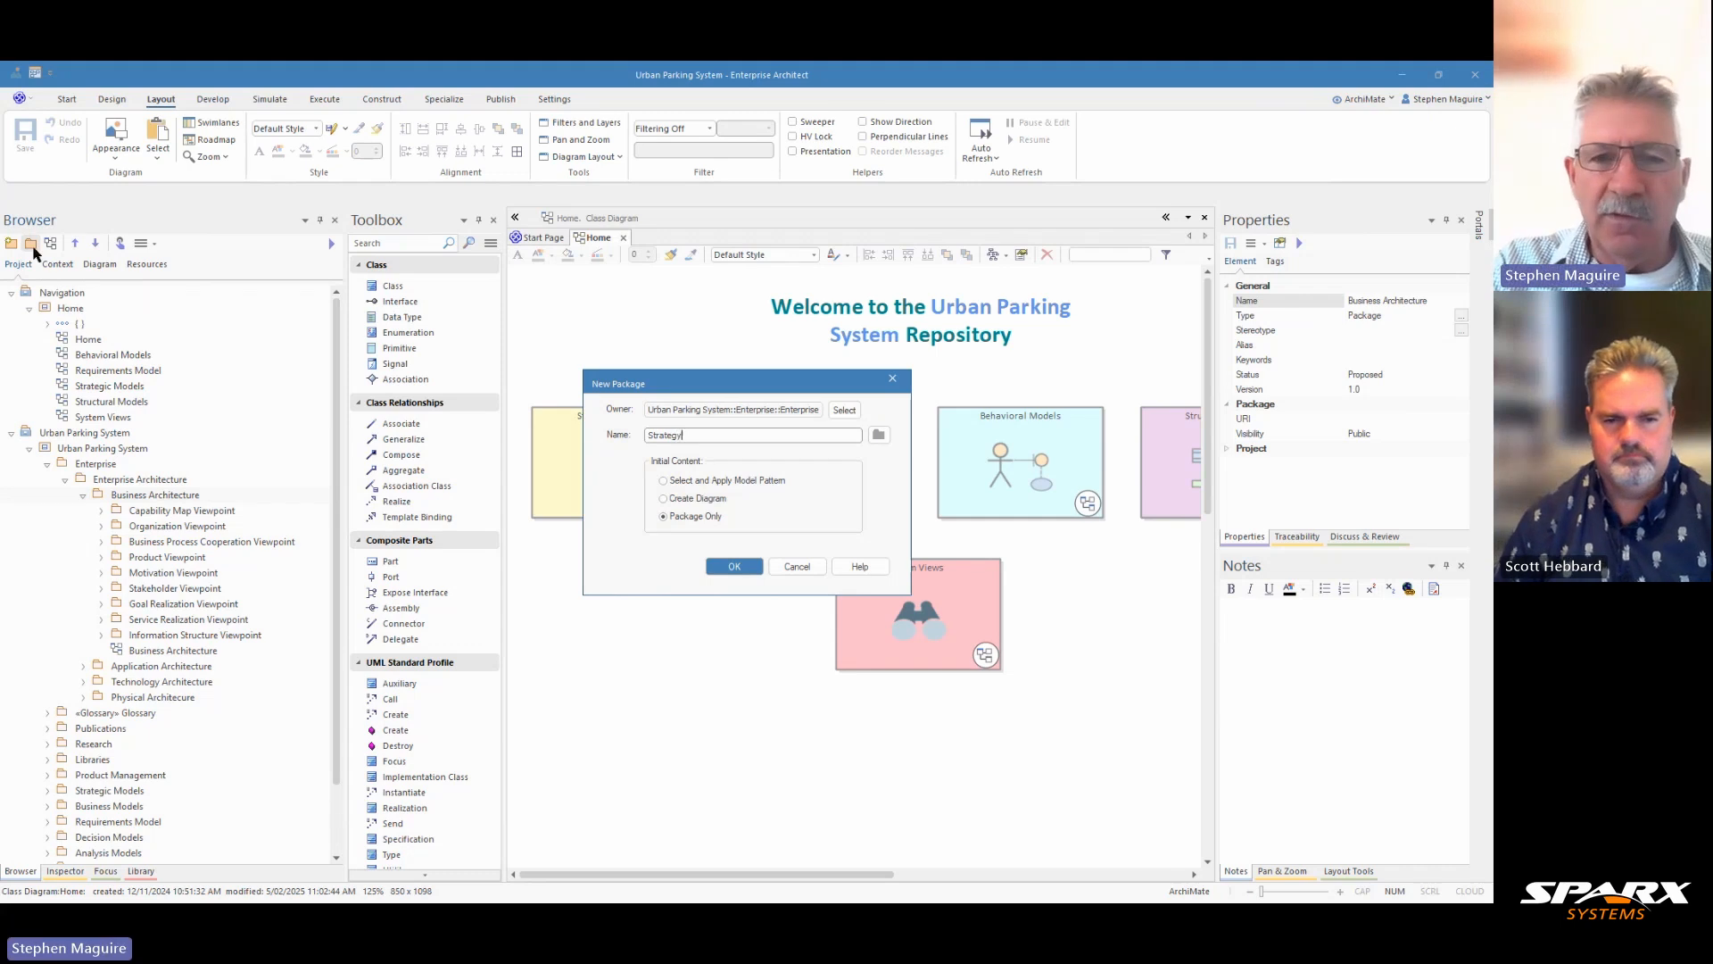
{"action": "type", "text": " Viewpoint"}
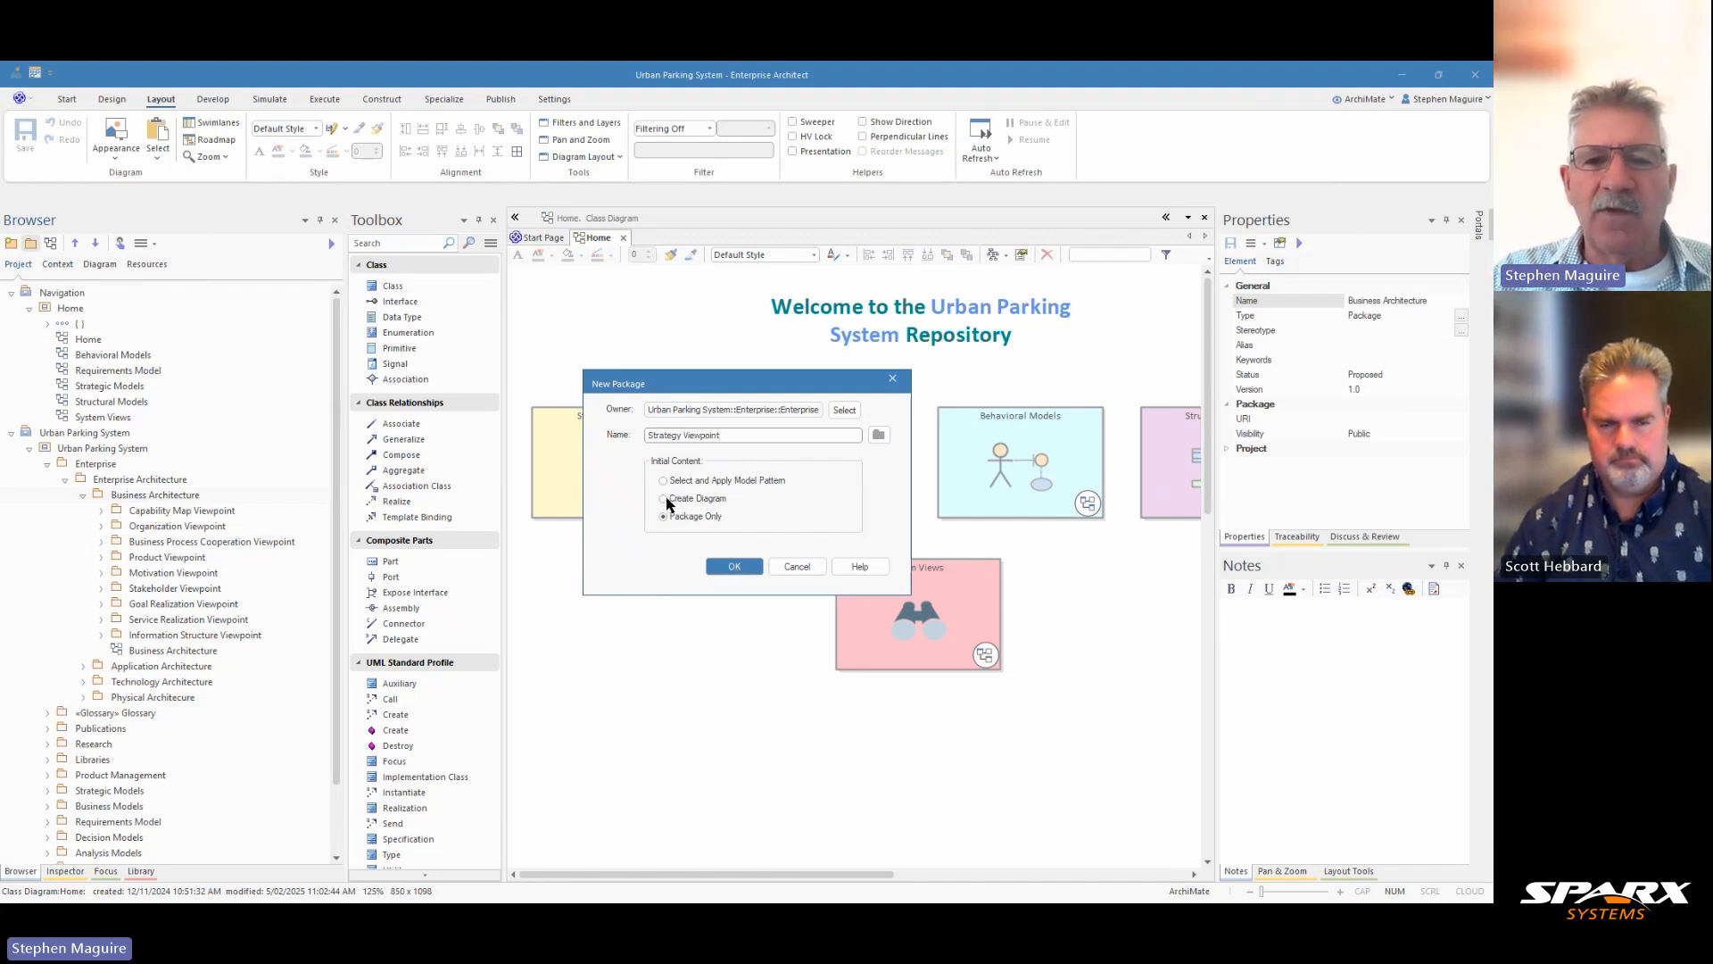
{"action": "left_click", "coordinate": [727, 568]}
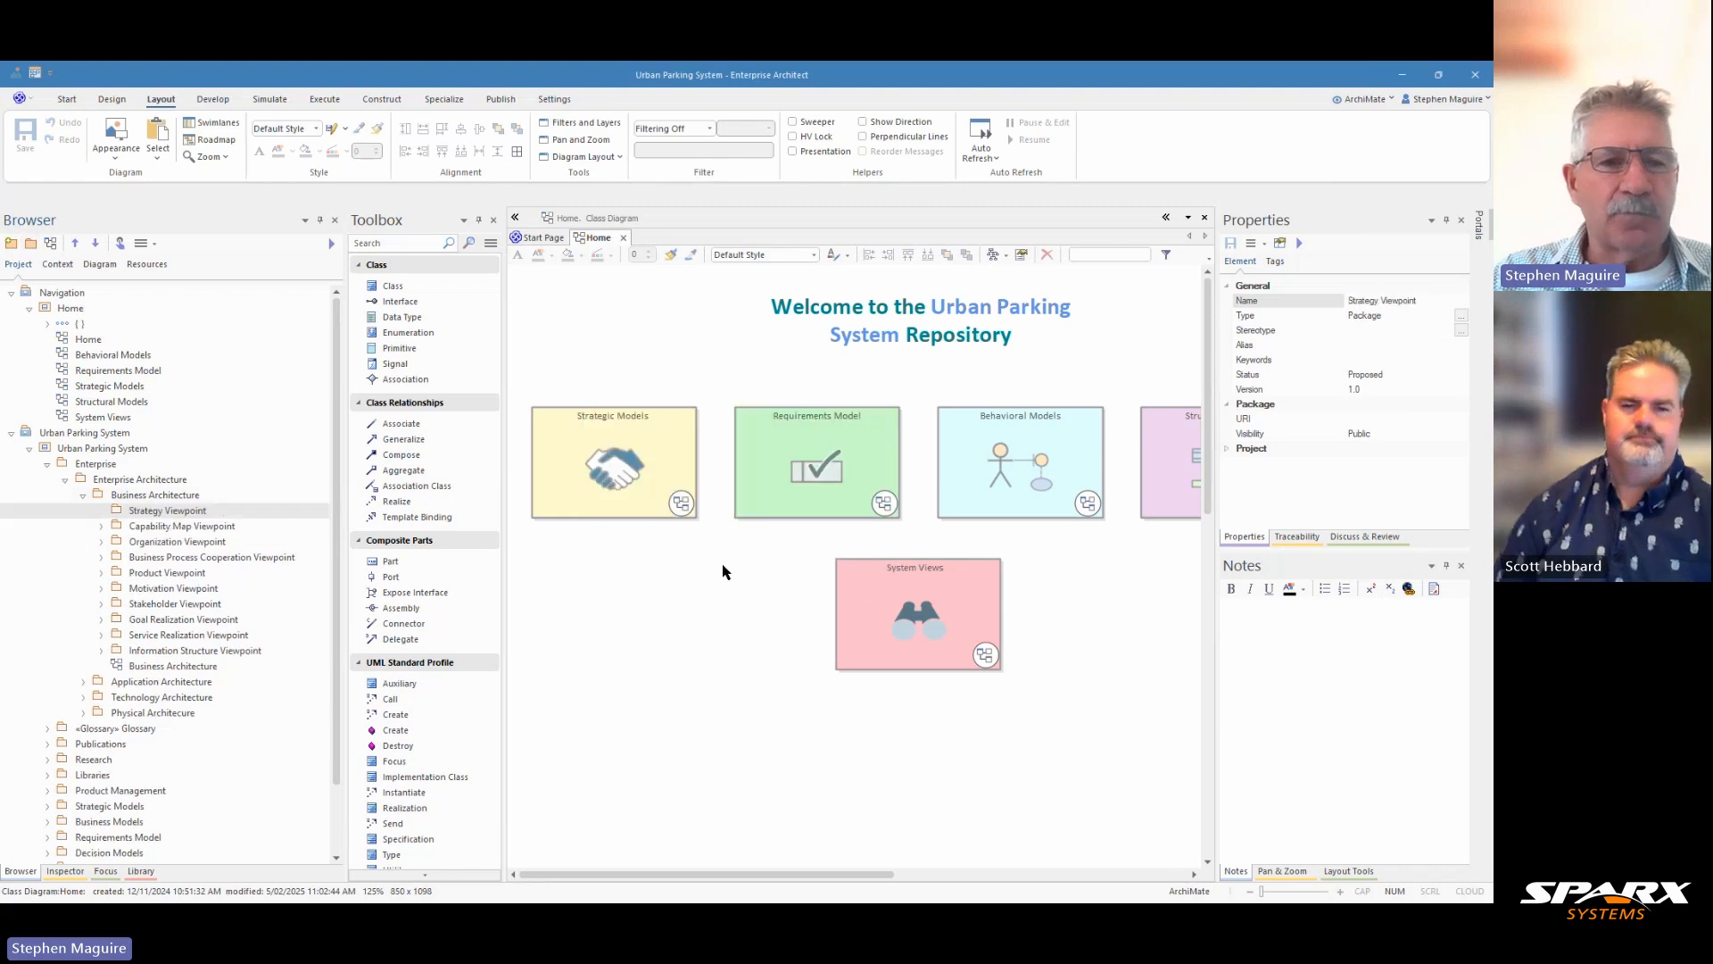
Create a Strategy Viewpoint diagram in the new package using the Business type ArchiMate 3 Strategic::Strategy.
{"action": "left_click", "coordinate": [51, 245]}
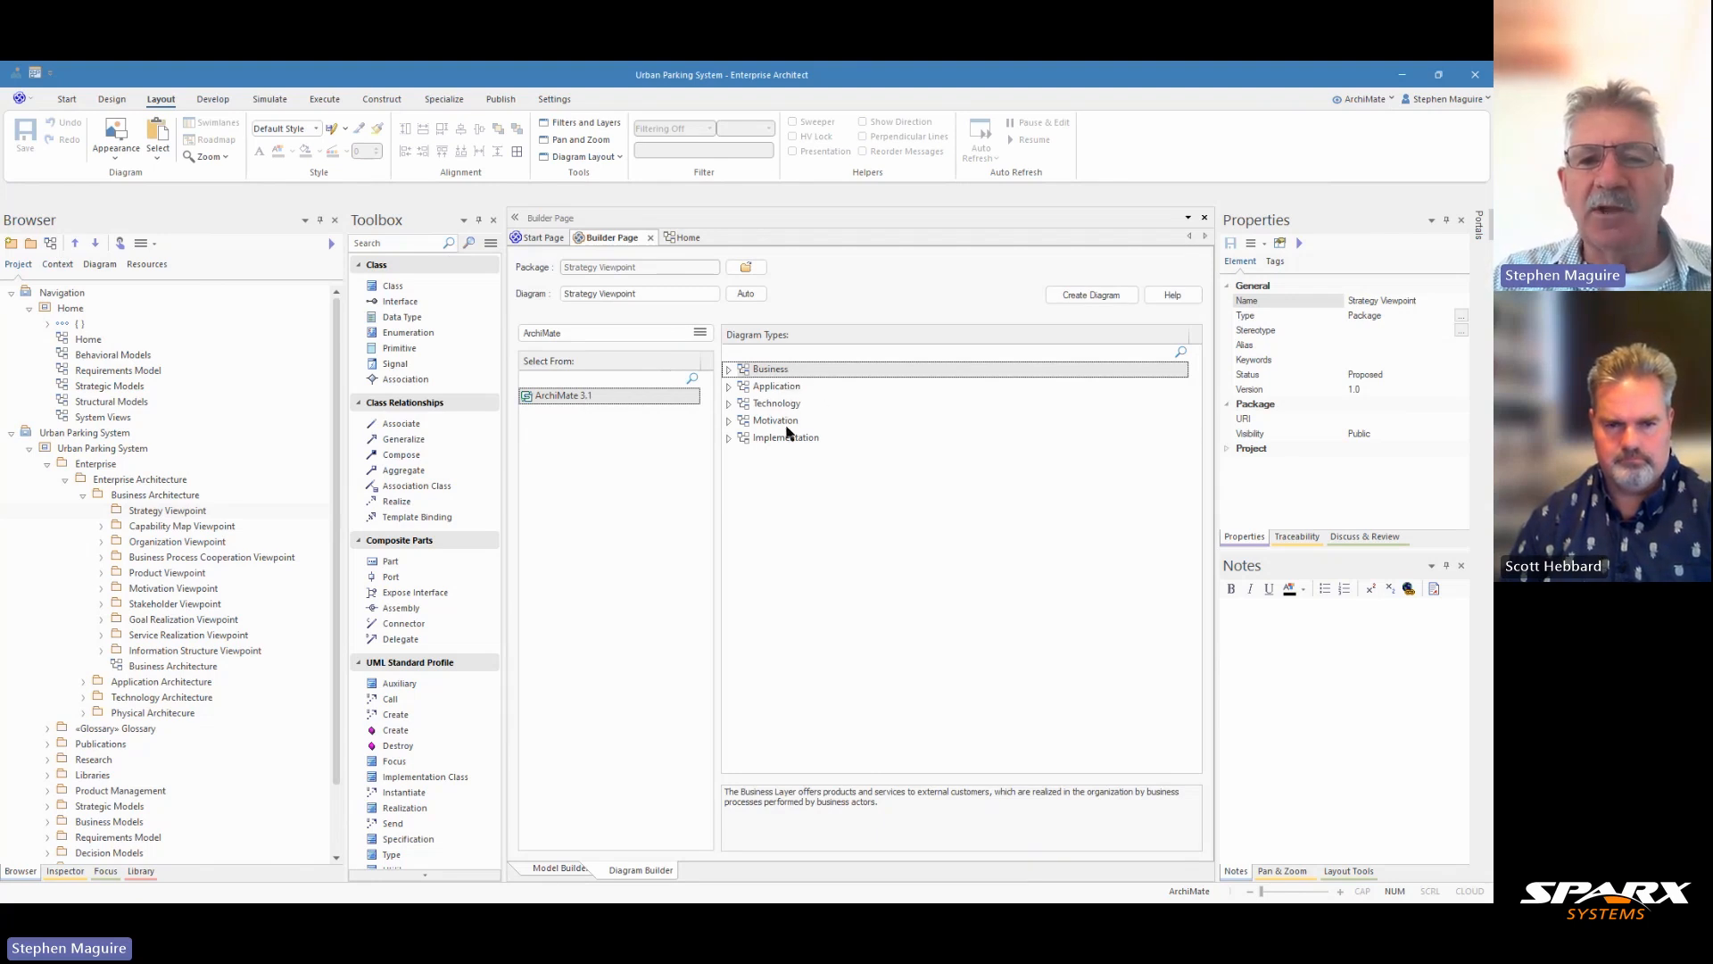
{"action": "left_click", "coordinate": [728, 371]}
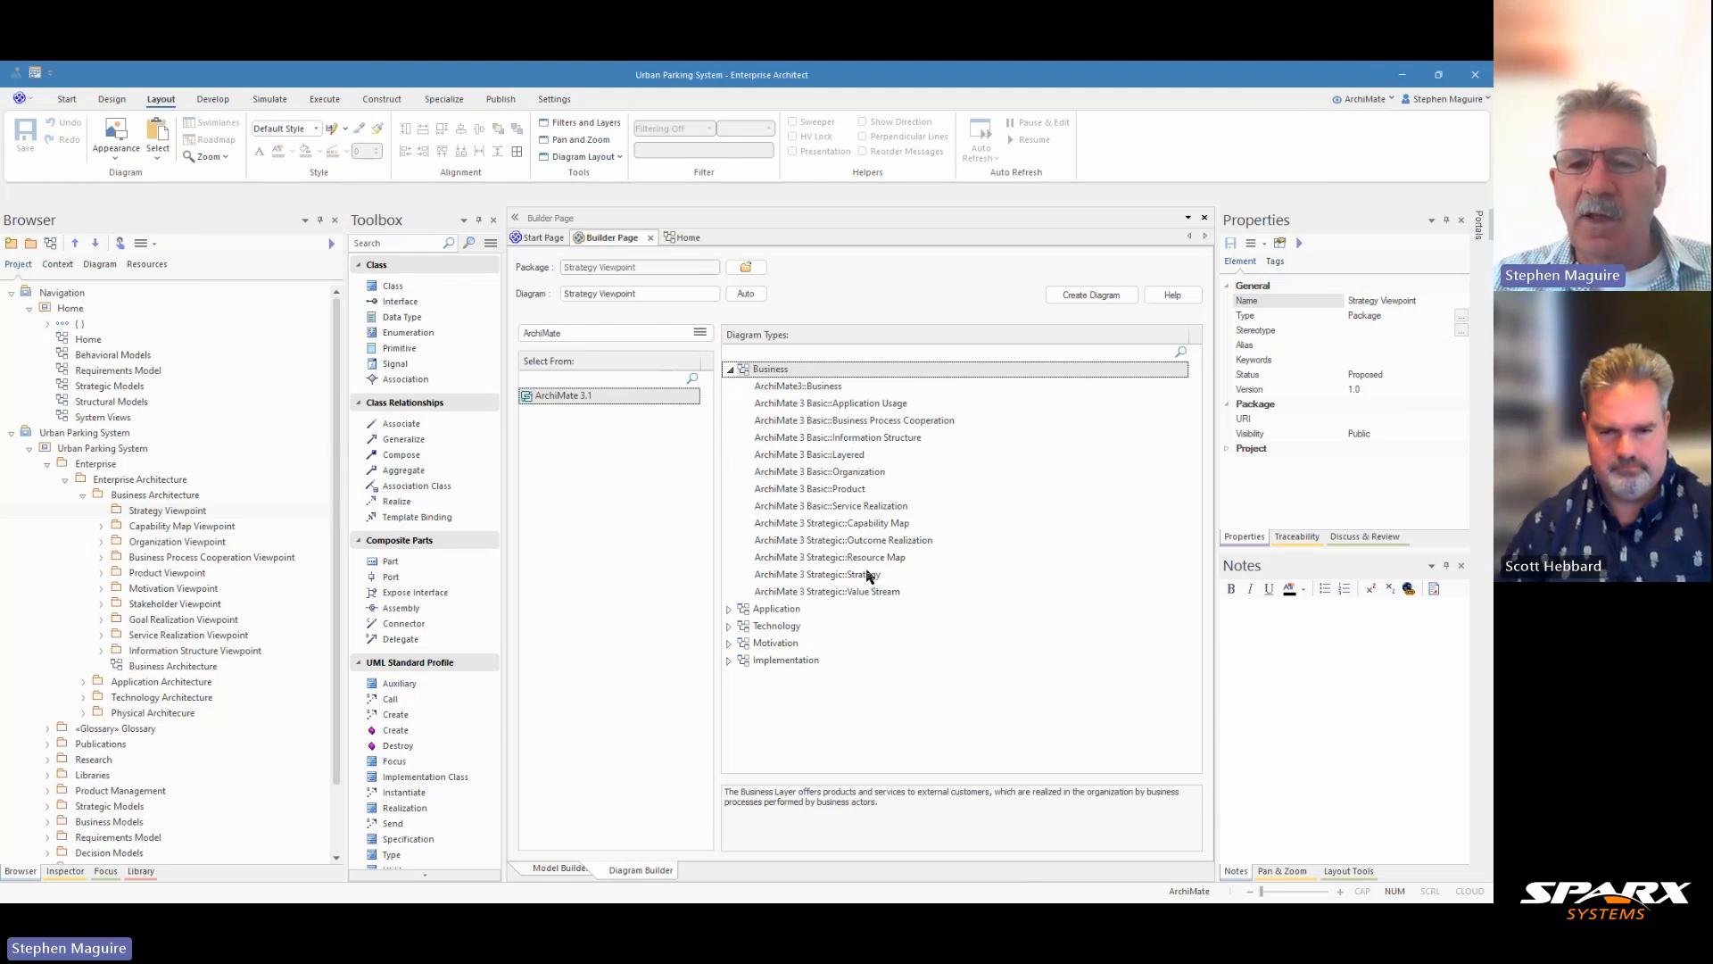
{"action": "left_click", "coordinate": [864, 579]}
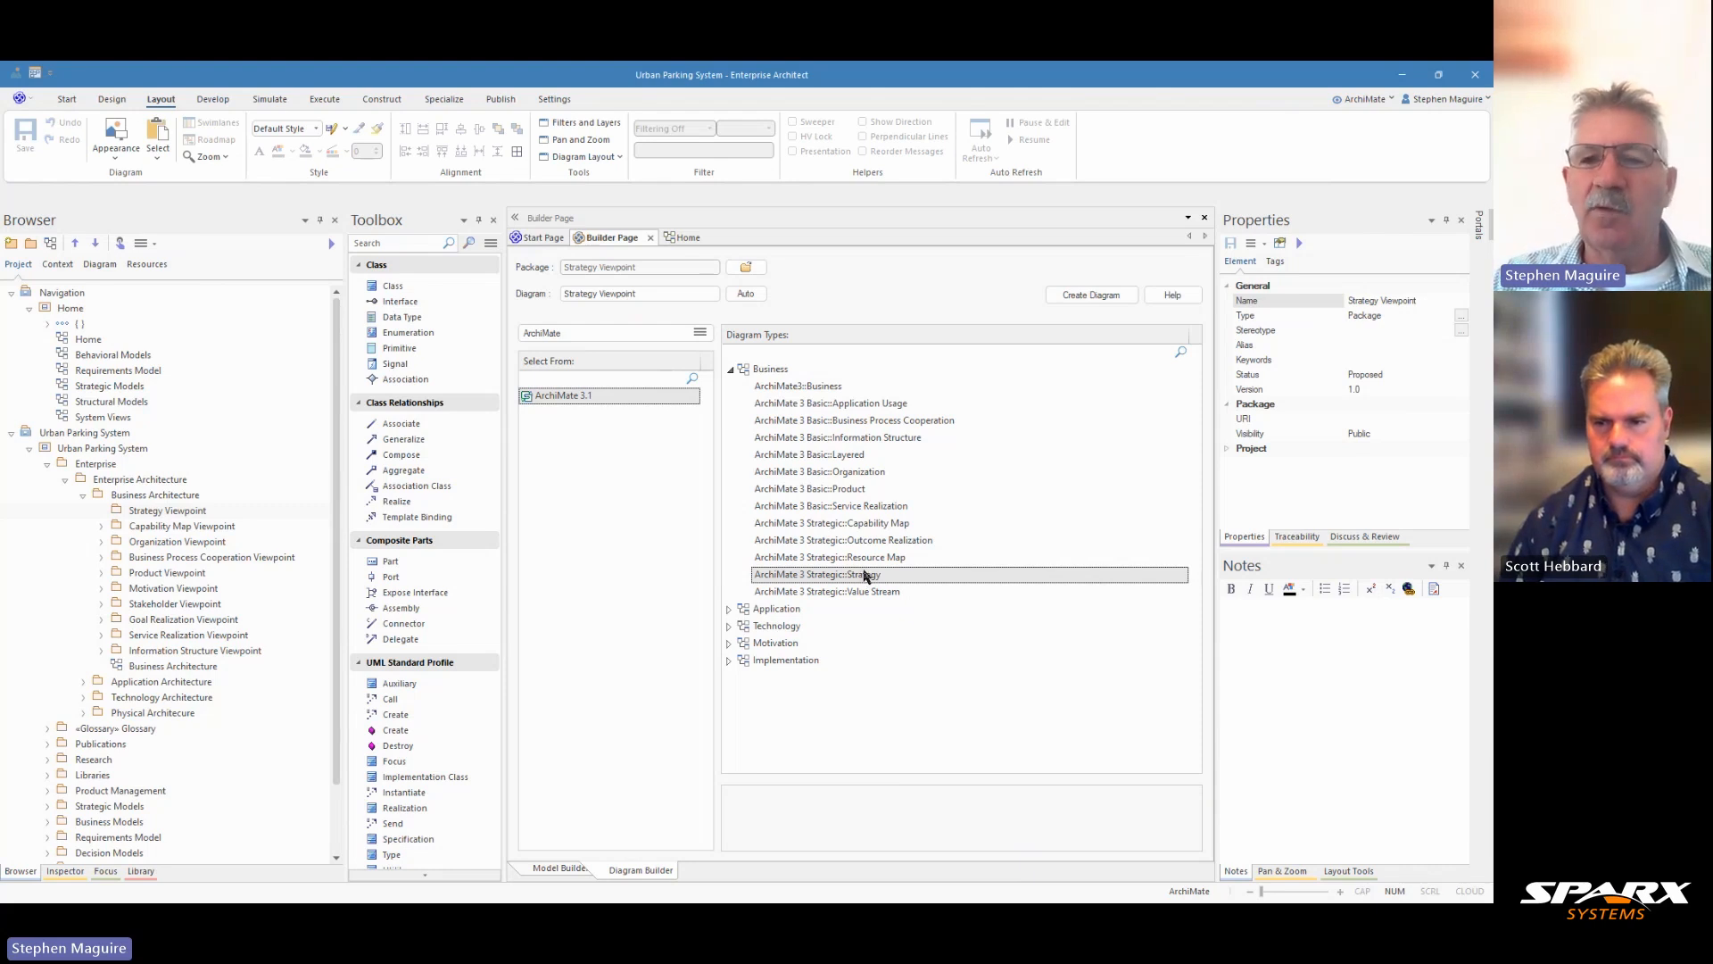
{"action": "left_click", "coordinate": [1073, 299]}
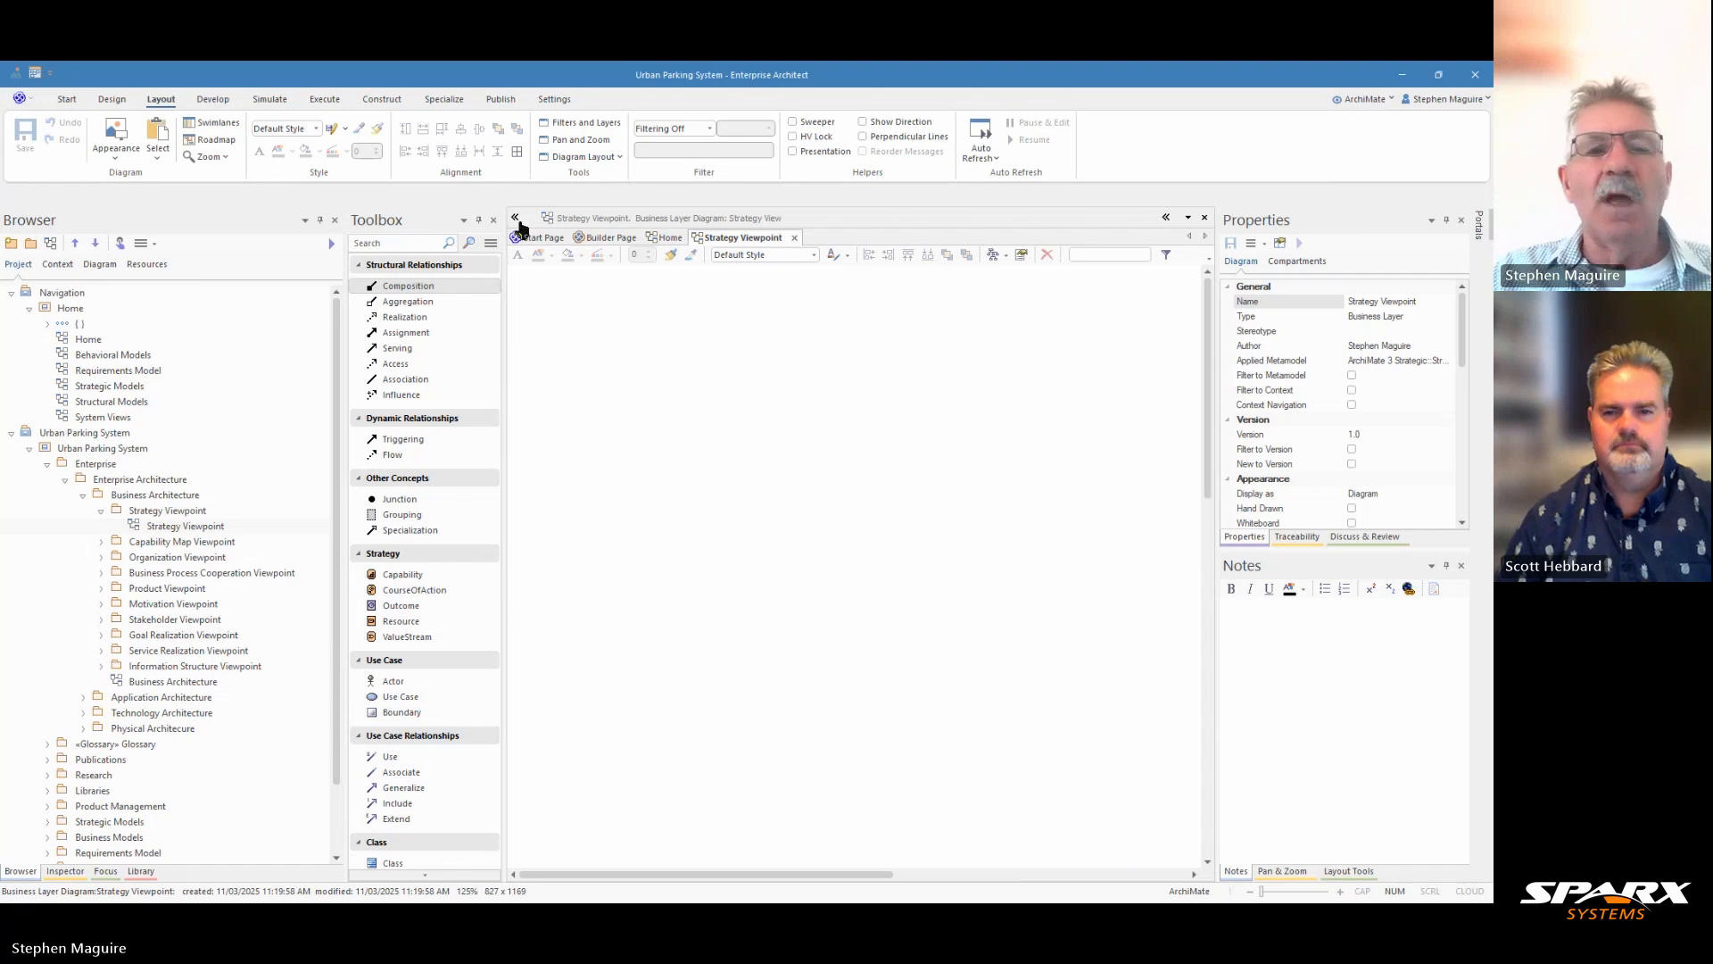
Add the strategy viewpoint description from the ArchiMate 3.2 Specification as notes on the Strategy Viewpoint package.
{"action": "left_click", "coordinate": [171, 511]}
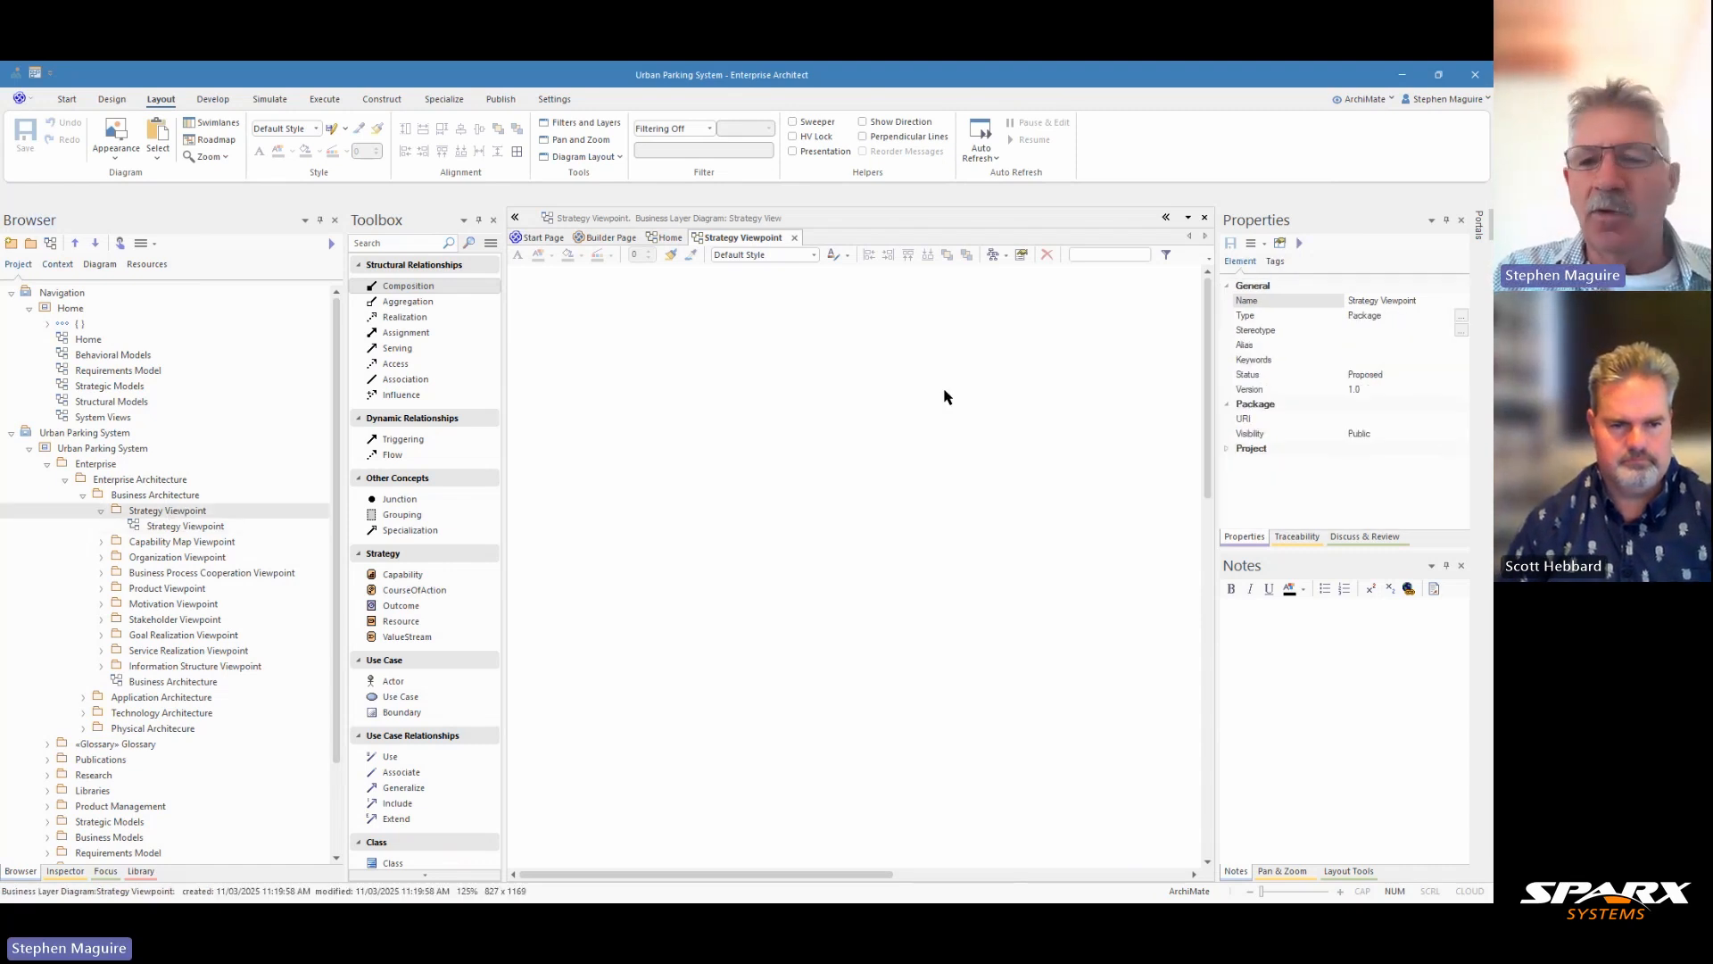
{"action": "left_click", "coordinate": [1241, 618]}
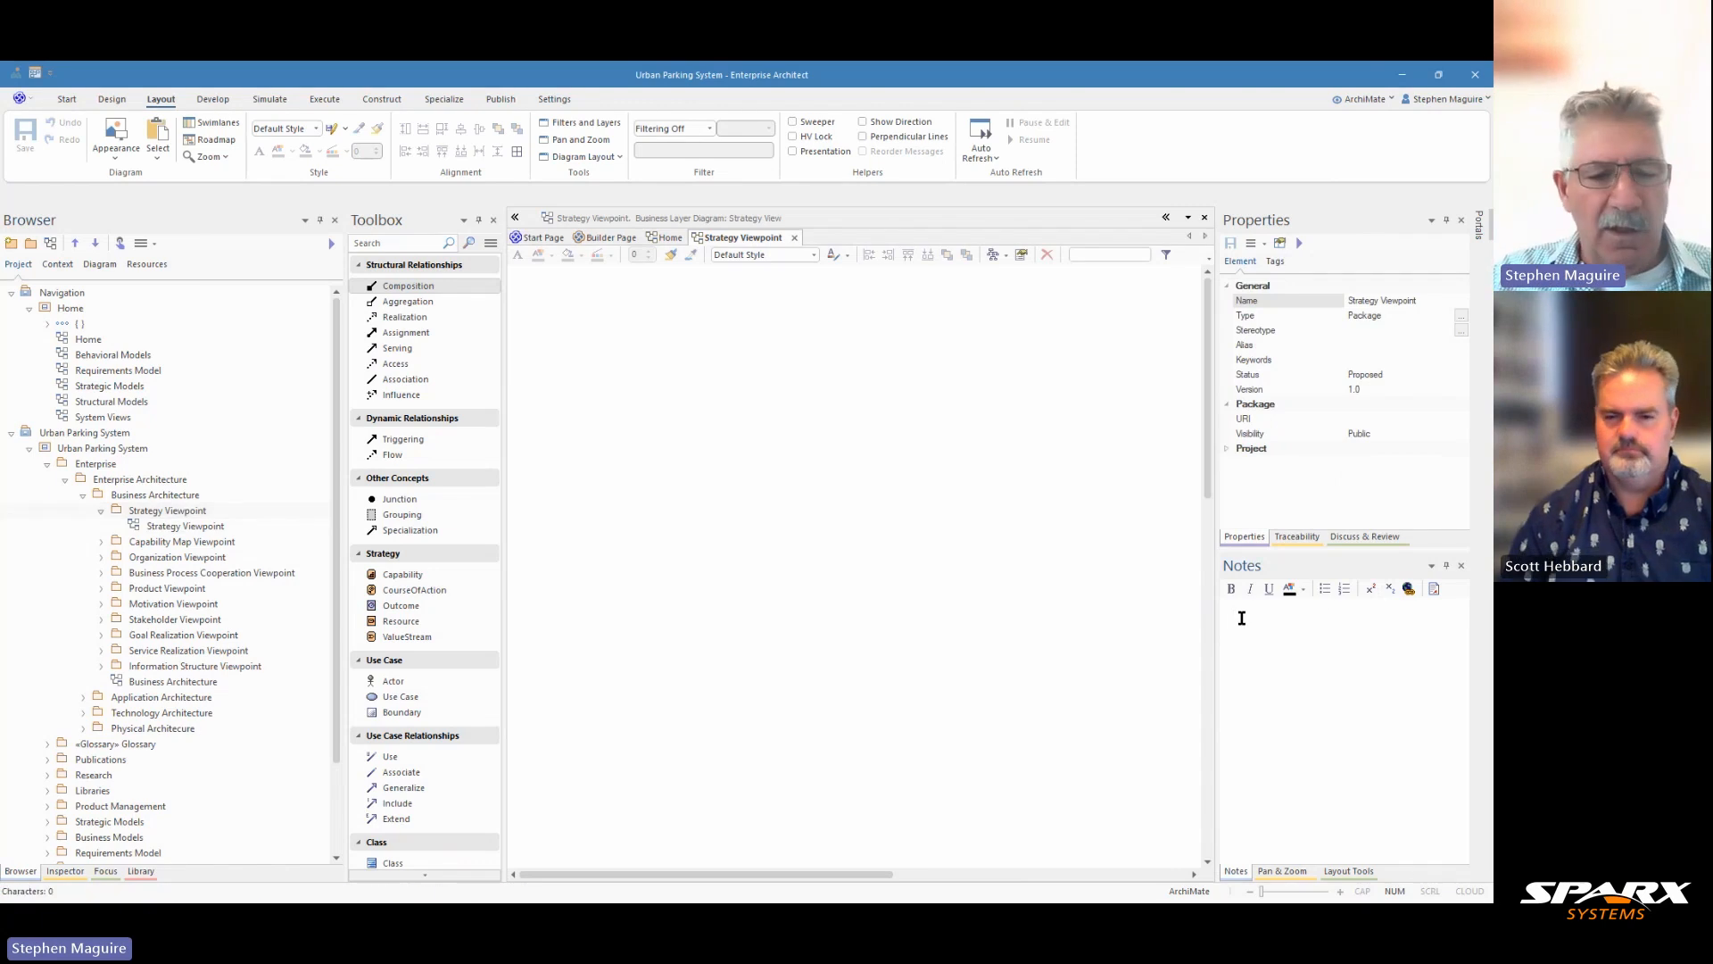
{"action": "type", "text": "The strategy viewpoint allows the Business Architect to model a high-level, strategic overview of the strategies (courses of action) of the enterprise, the capabilities, value streams, and resources supporting those, and the envisaged outcomes. (from the ArchiMate 3.2 Specification)"}
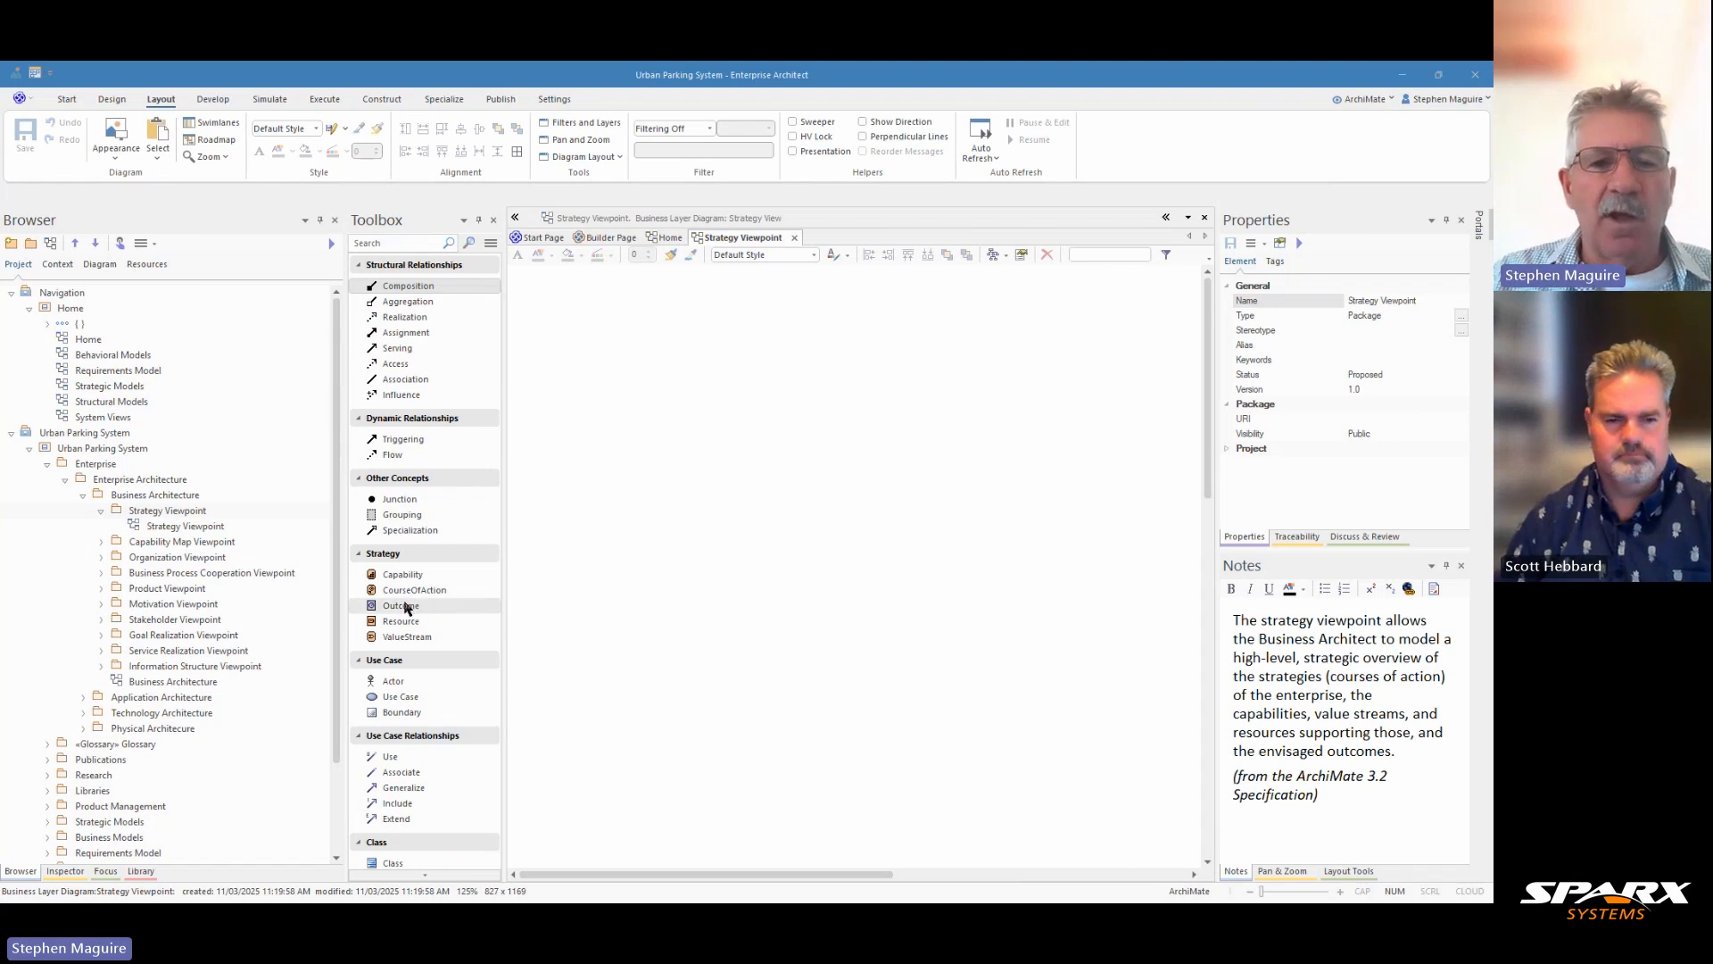
Place an Outcome element near the top of the diagram, named "Optimized Urban Parking Experience resulting in 15% increased efficiency".
{"action": "left_click", "coordinate": [404, 607]}
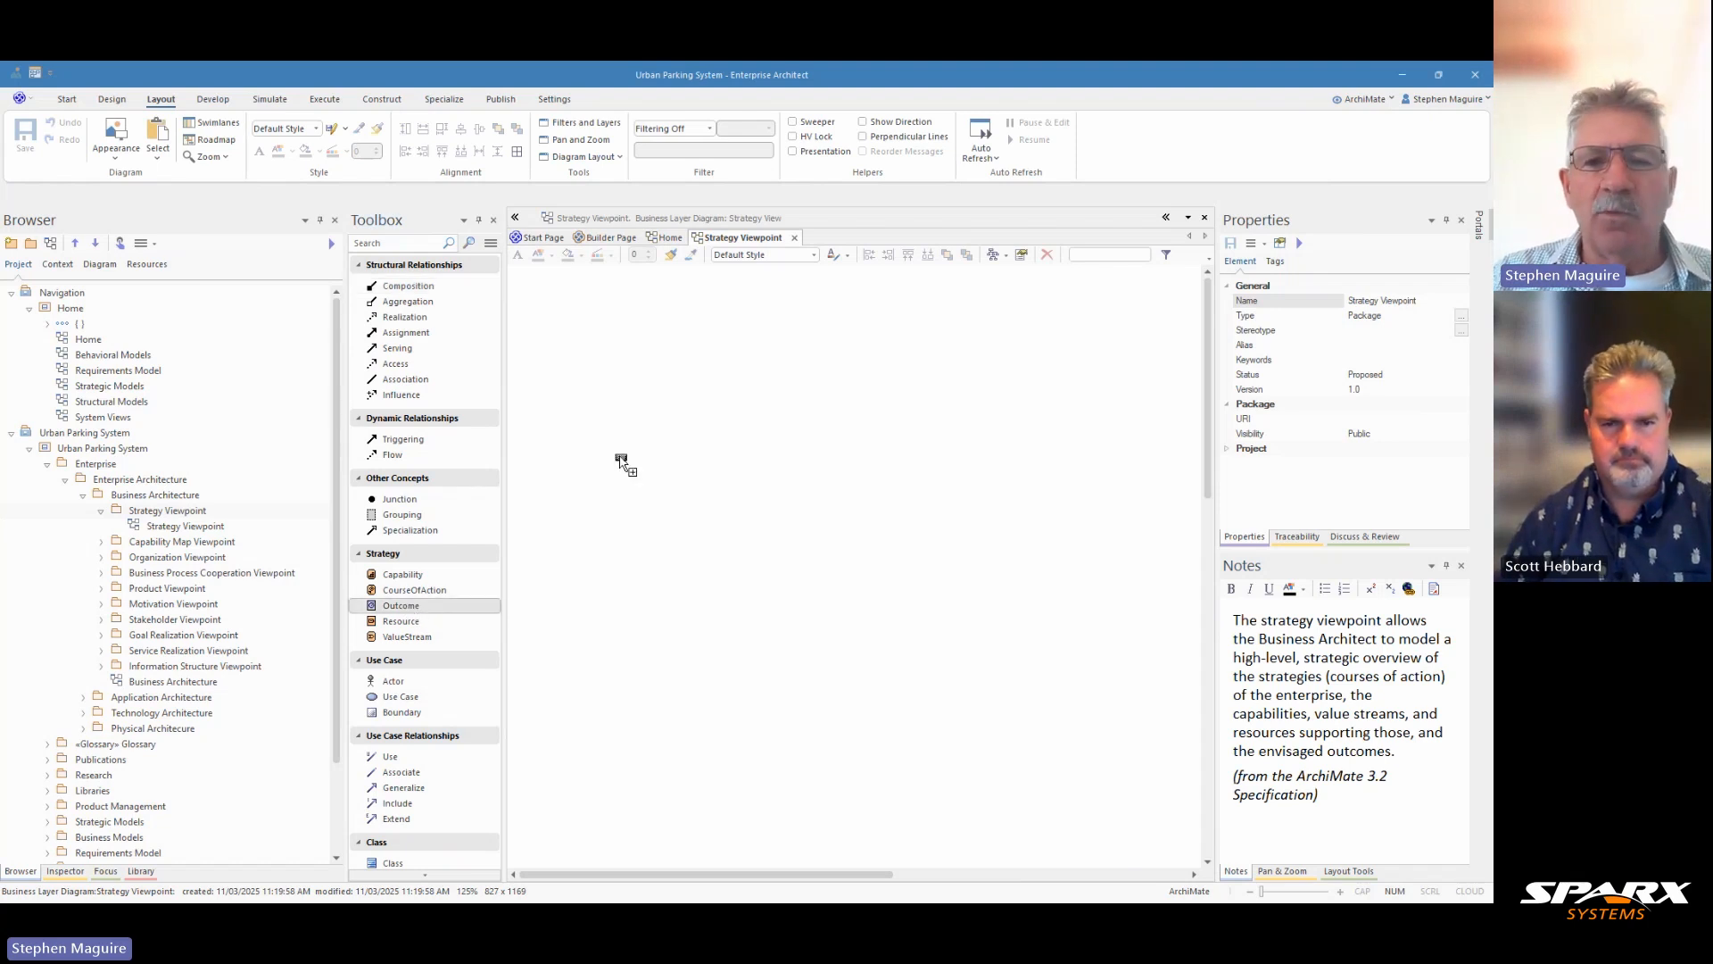
{"action": "left_click", "coordinate": [746, 321]}
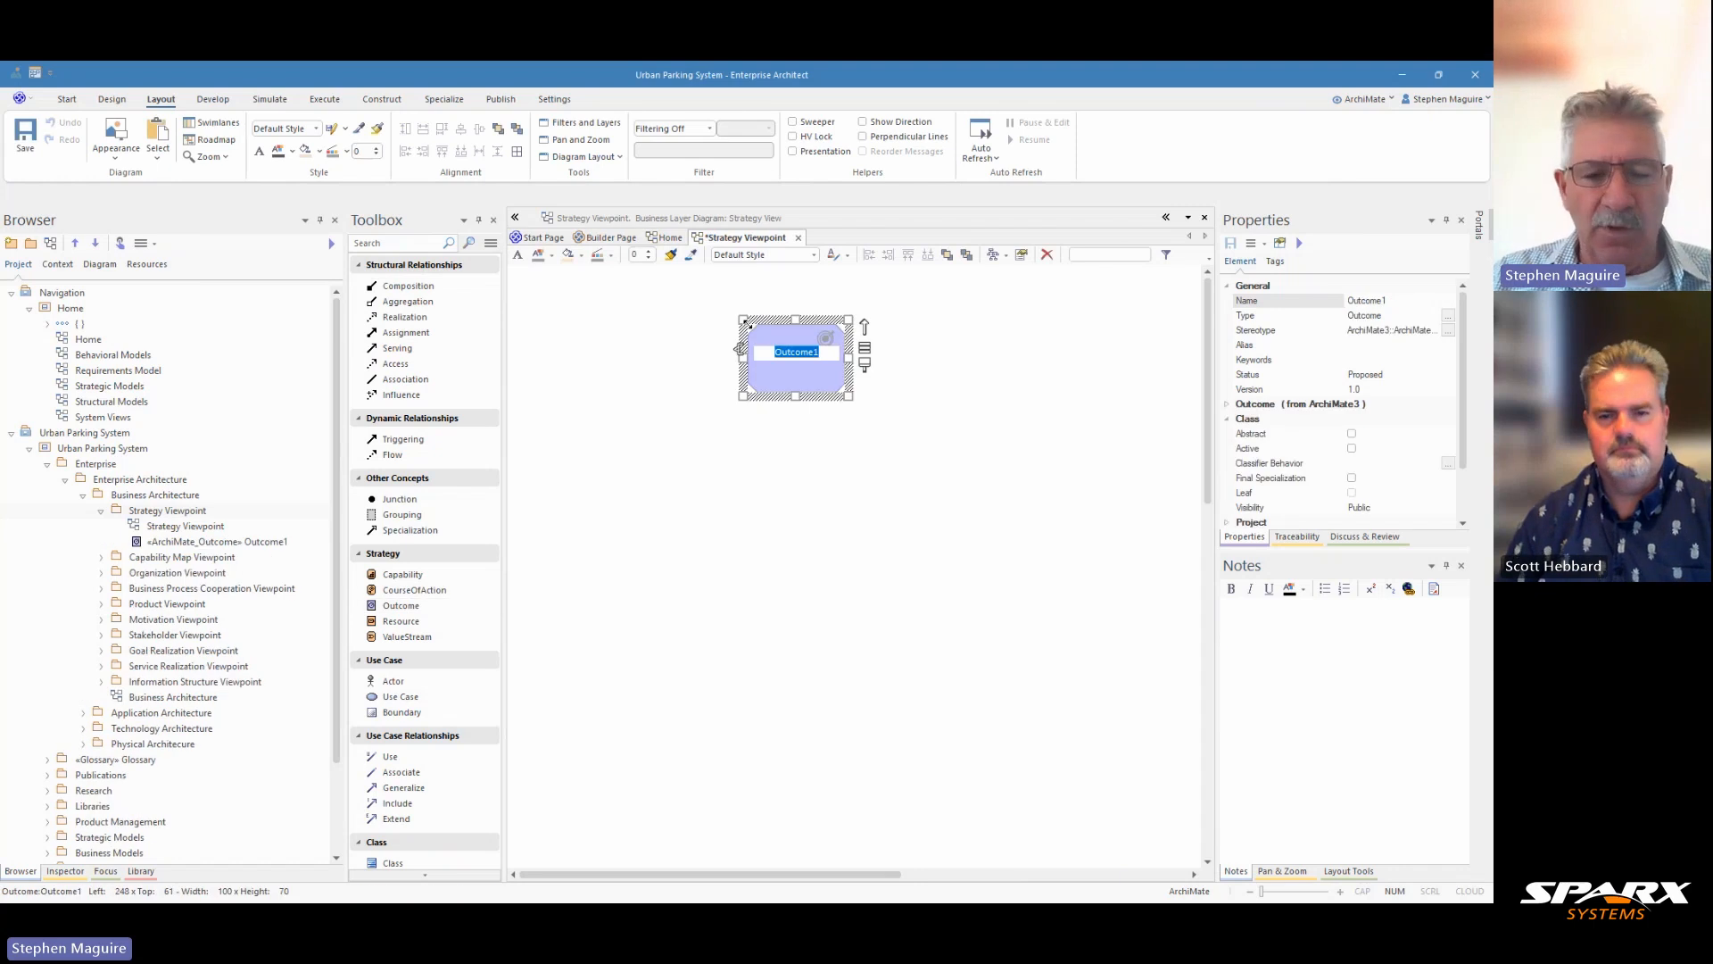
{"action": "type", "text": "Optimized Urban Parking Experience resulting in 15% increased efficiency"}
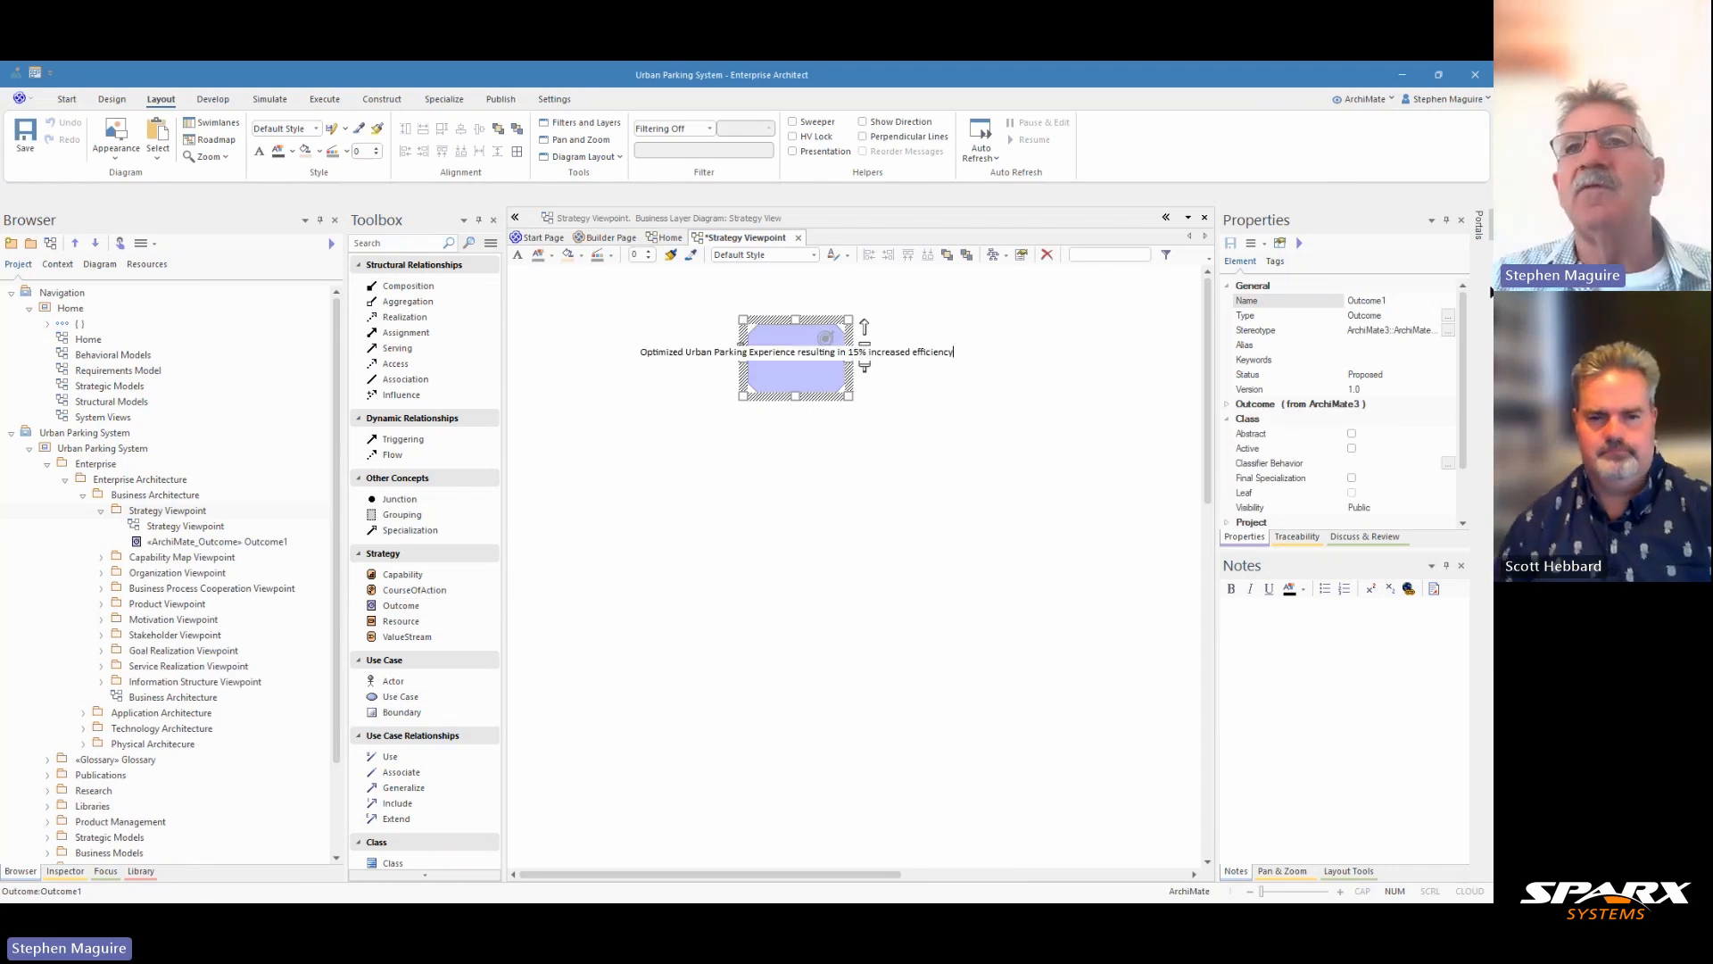
{"action": "key", "text": "Return"}
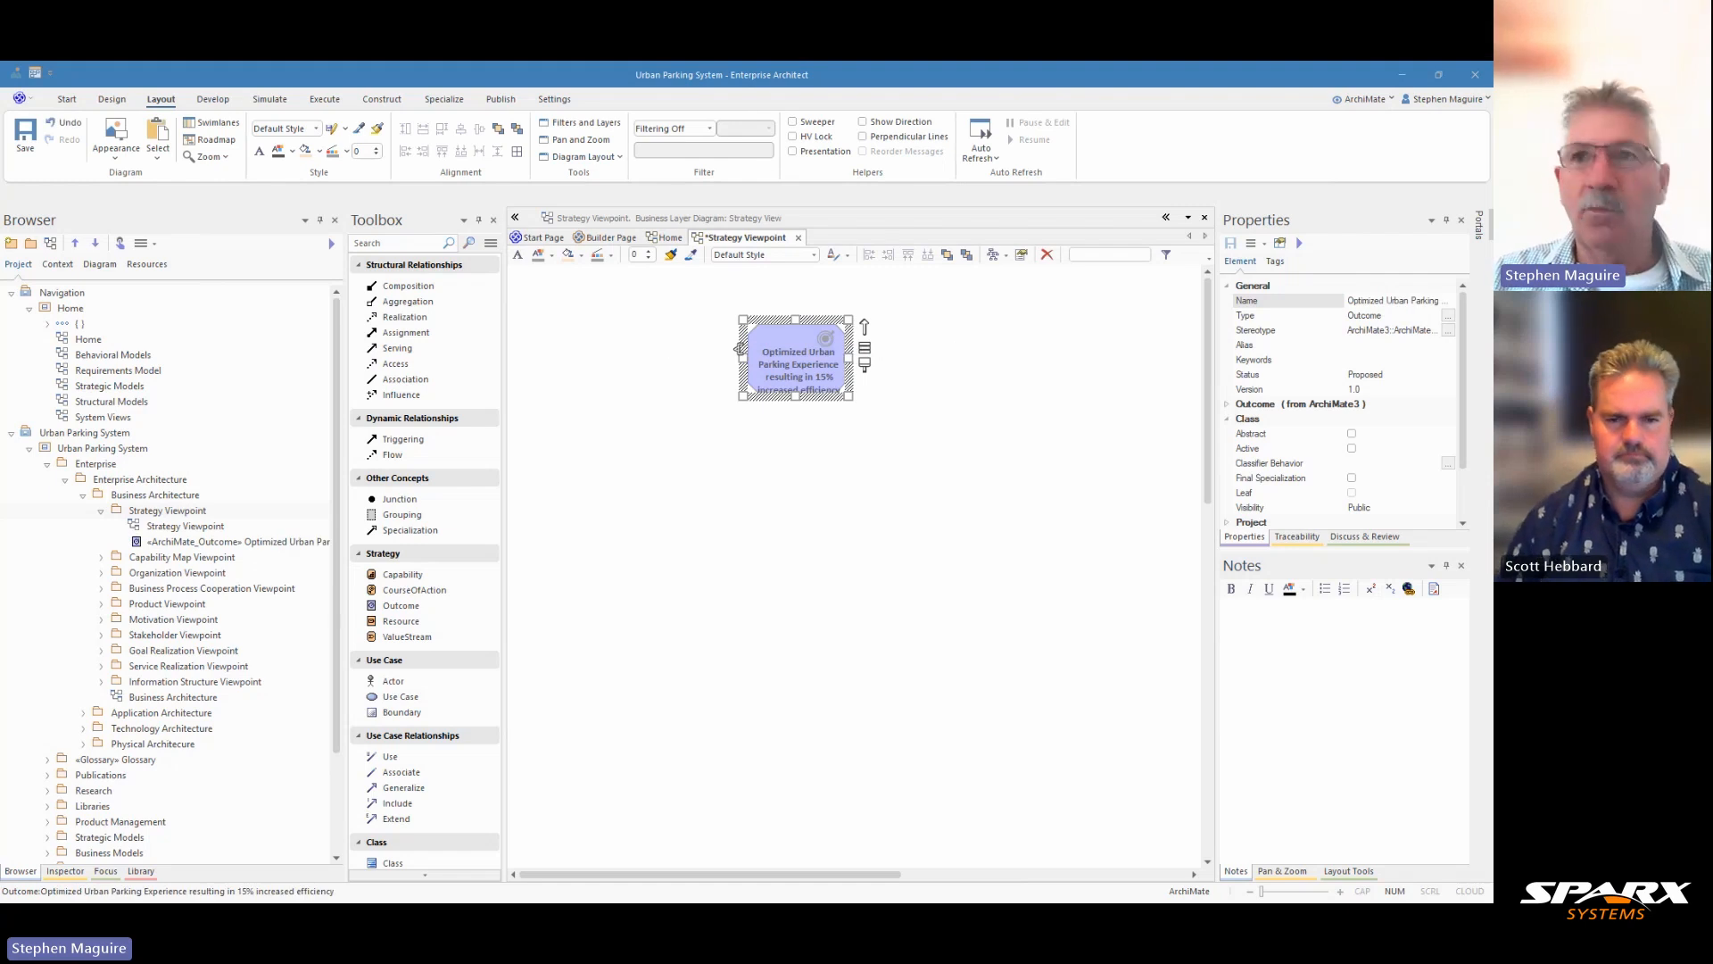
{"action": "left_click", "coordinate": [879, 442]}
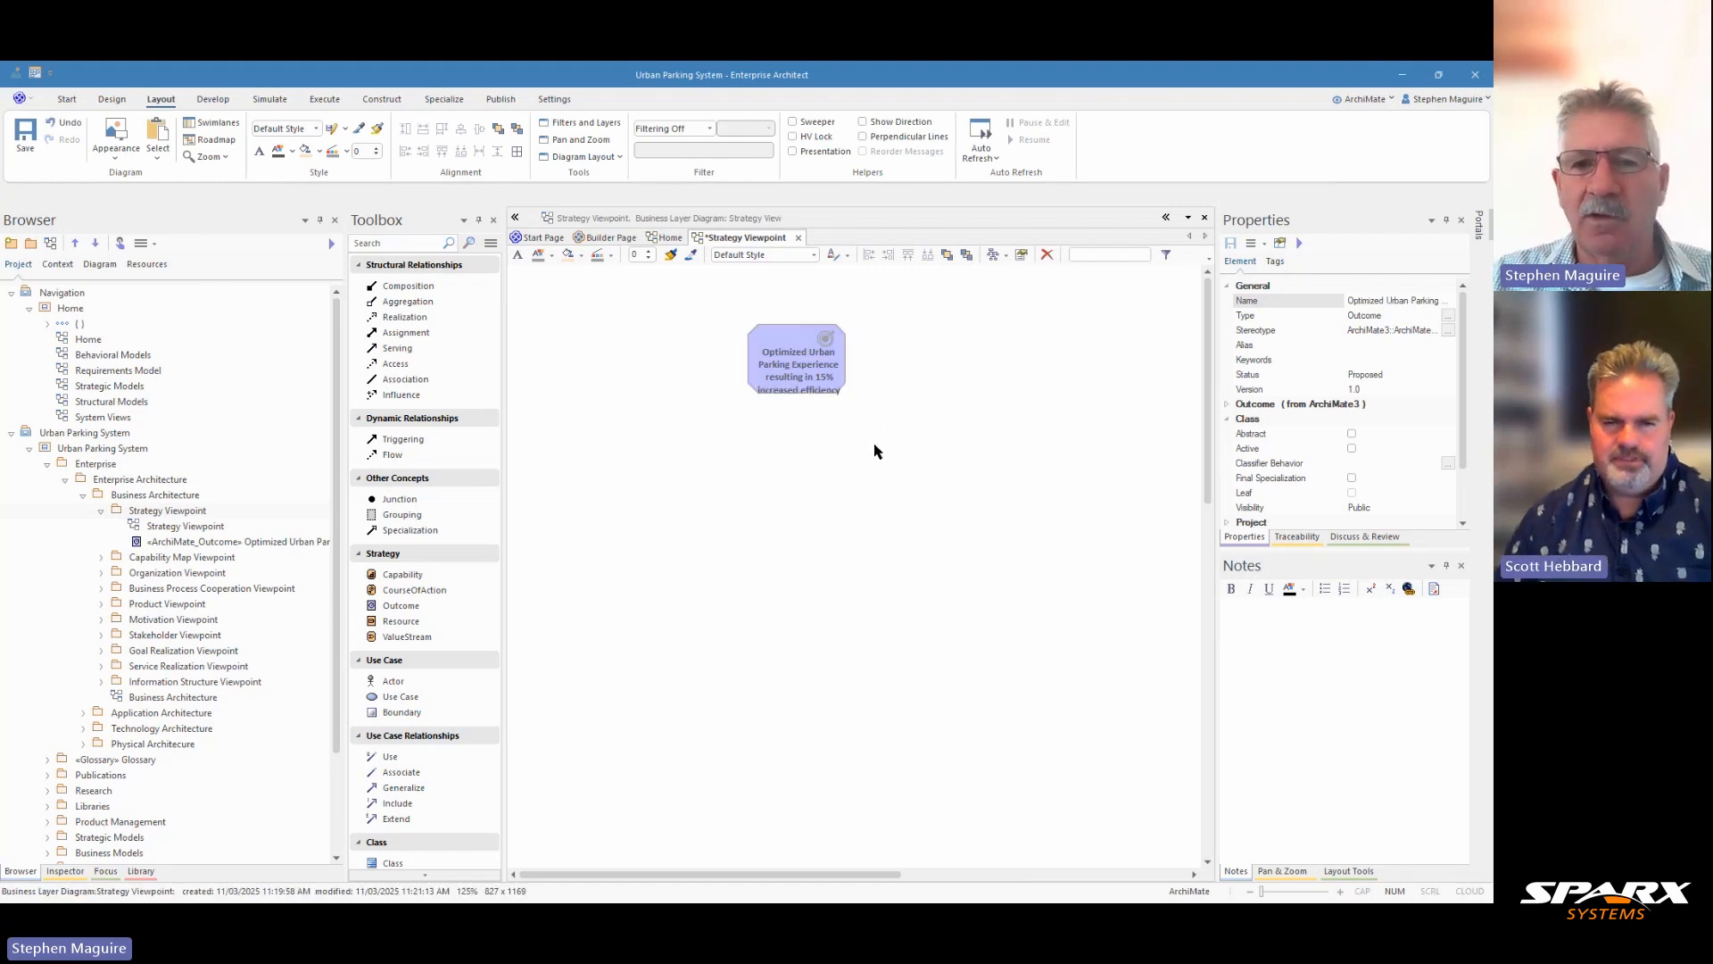
Add notes to the outcome on reduced parking search time, improved space utilization and traffic flow, citizen satisfaction, municipal revenue and environmental sustainability goals.
{"action": "left_click", "coordinate": [826, 397]}
{"action": "left_click", "coordinate": [1253, 622]}
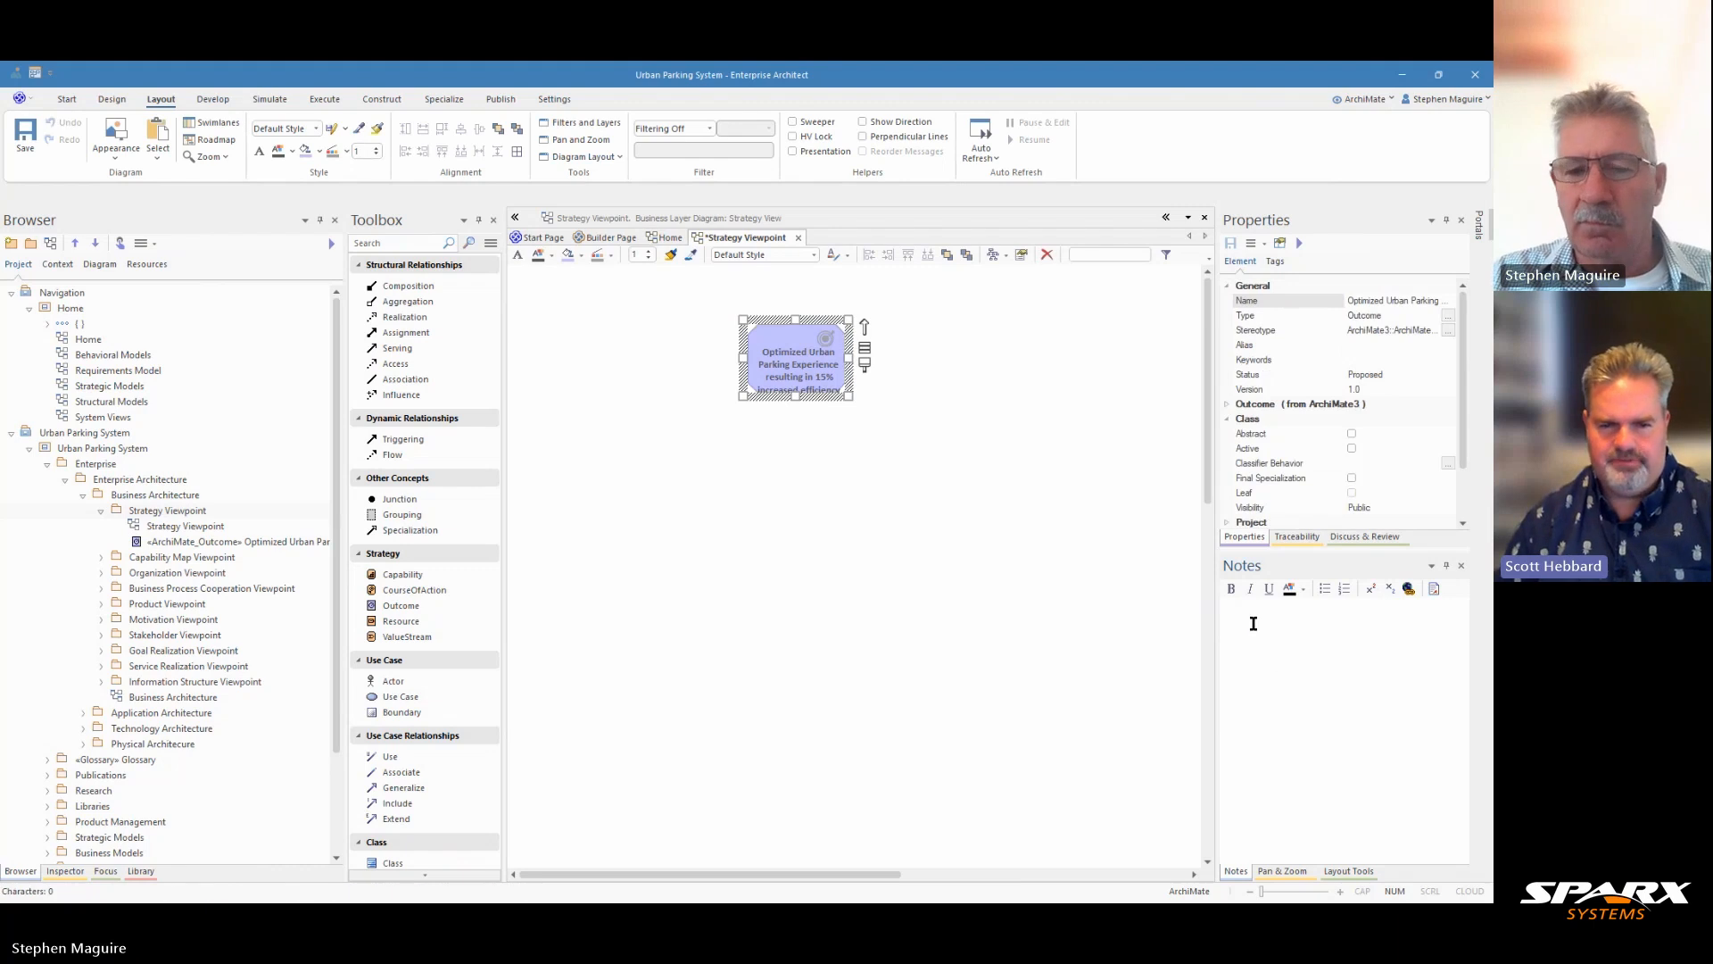
{"action": "type", "text": "Reduced time spent finding parking with improved space utilization and traffic flow. Creates increased citizen satisfaction and municipal revenue while supporting environmental sustainability goals."}
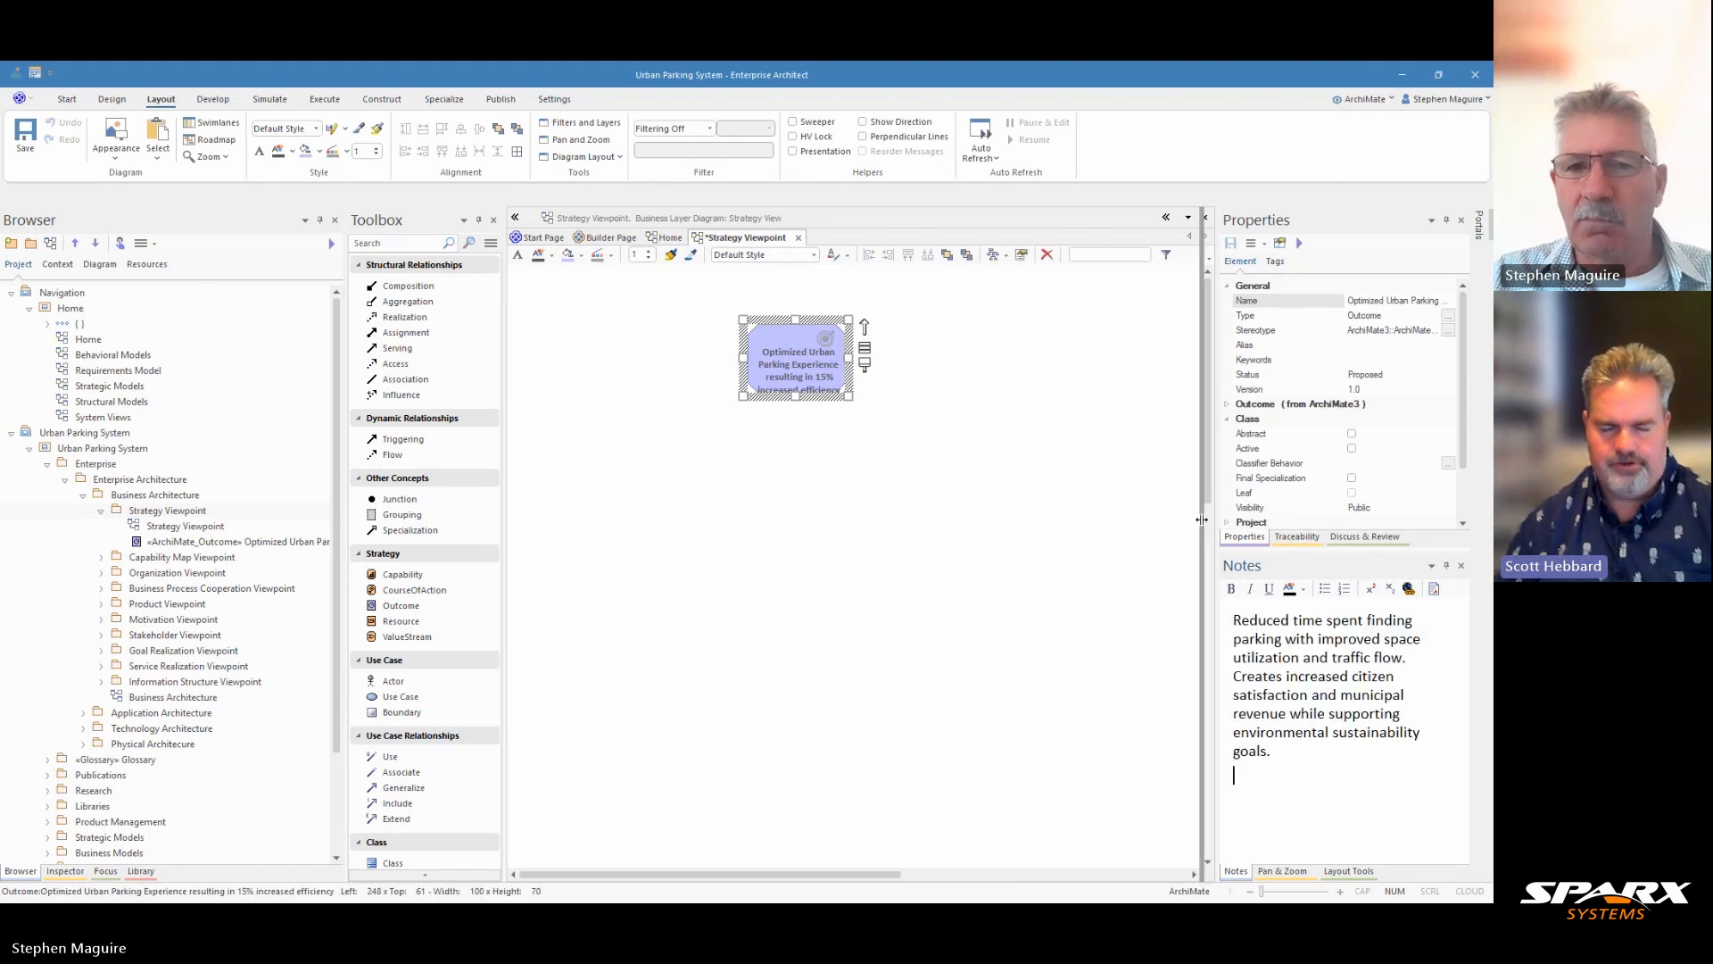
Widen the Properties and Notes area and resize the outcome element to about 139 wide by 70 high.
{"action": "left_click_drag", "start_coordinate": [1202, 519], "coordinate": [1141, 519]}
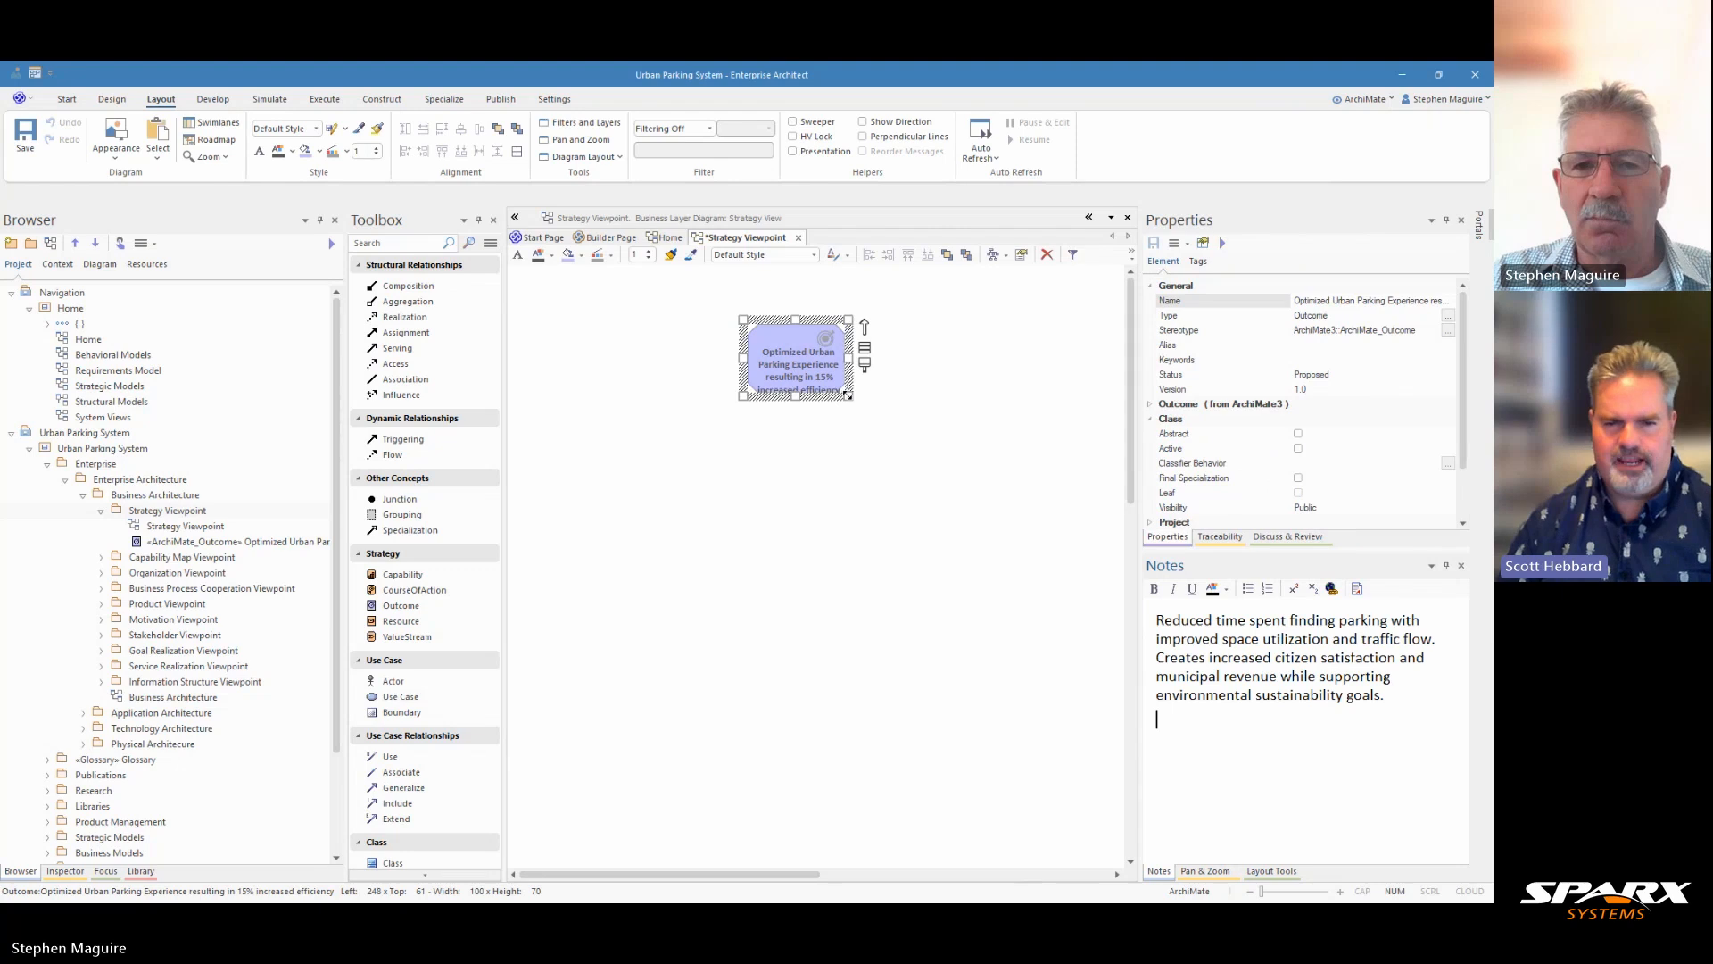
{"action": "mouse_move", "coordinate": [845, 393]}
{"action": "left_mouse_down"}
{"action": "mouse_move", "coordinate": [886, 394]}
{"action": "mouse_move", "coordinate": [829, 366]}
{"action": "left_mouse_up"}
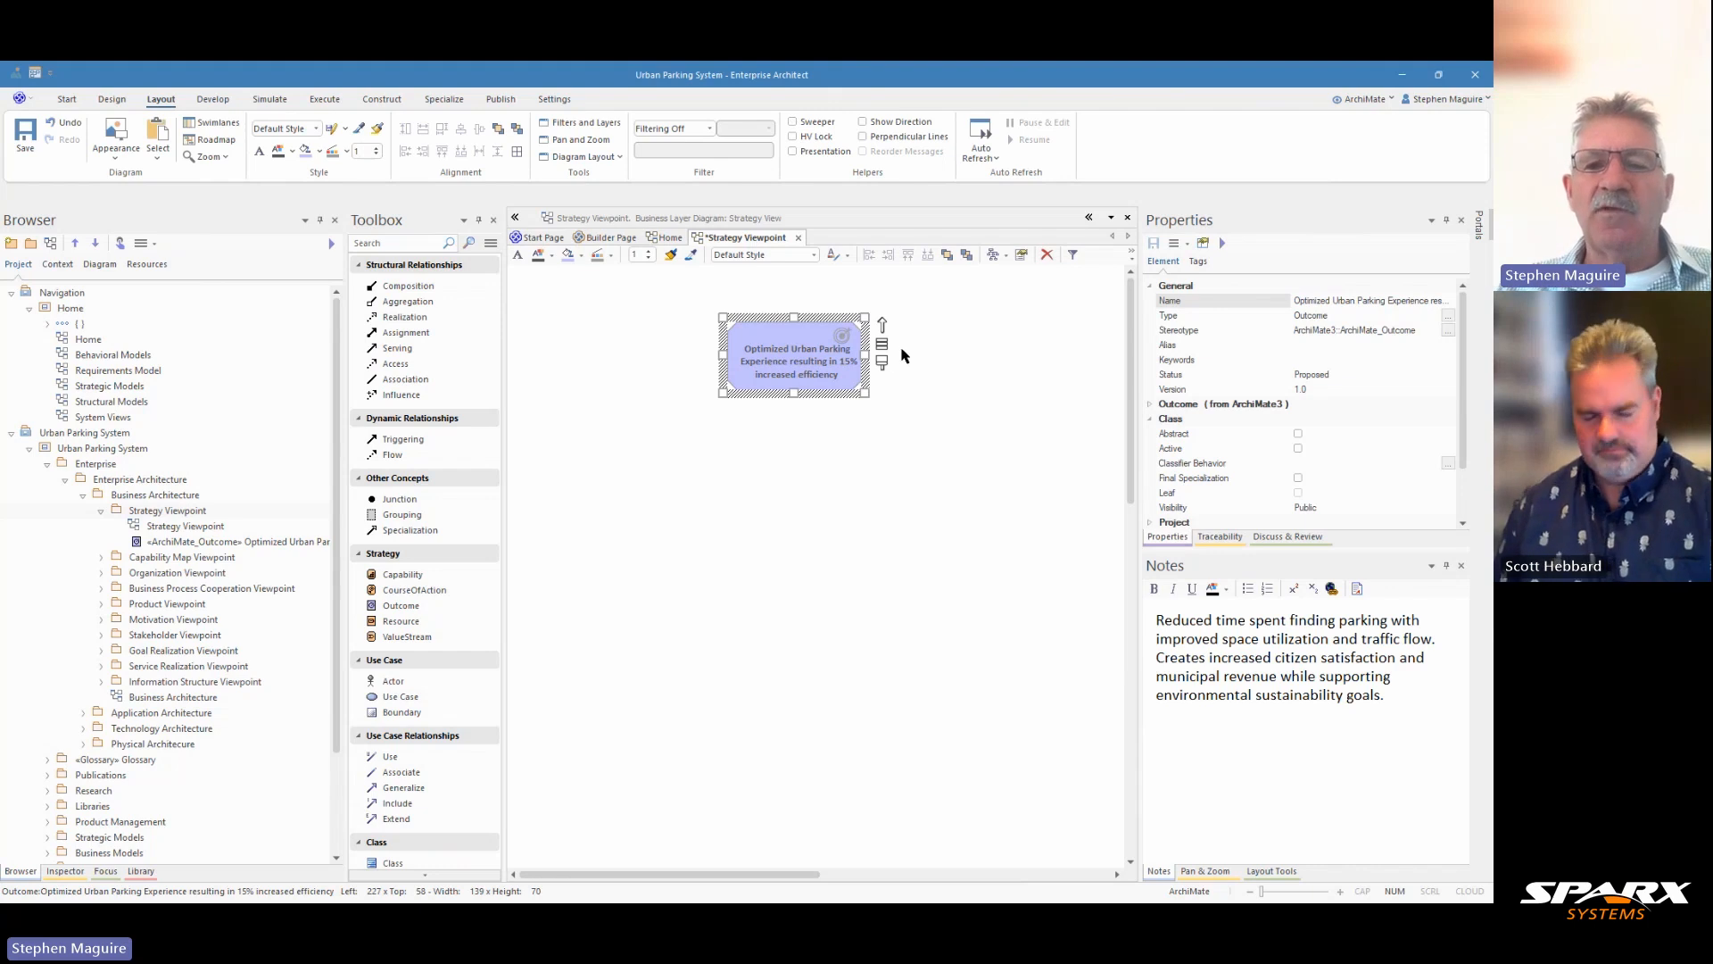
{"action": "left_click", "coordinate": [964, 434]}
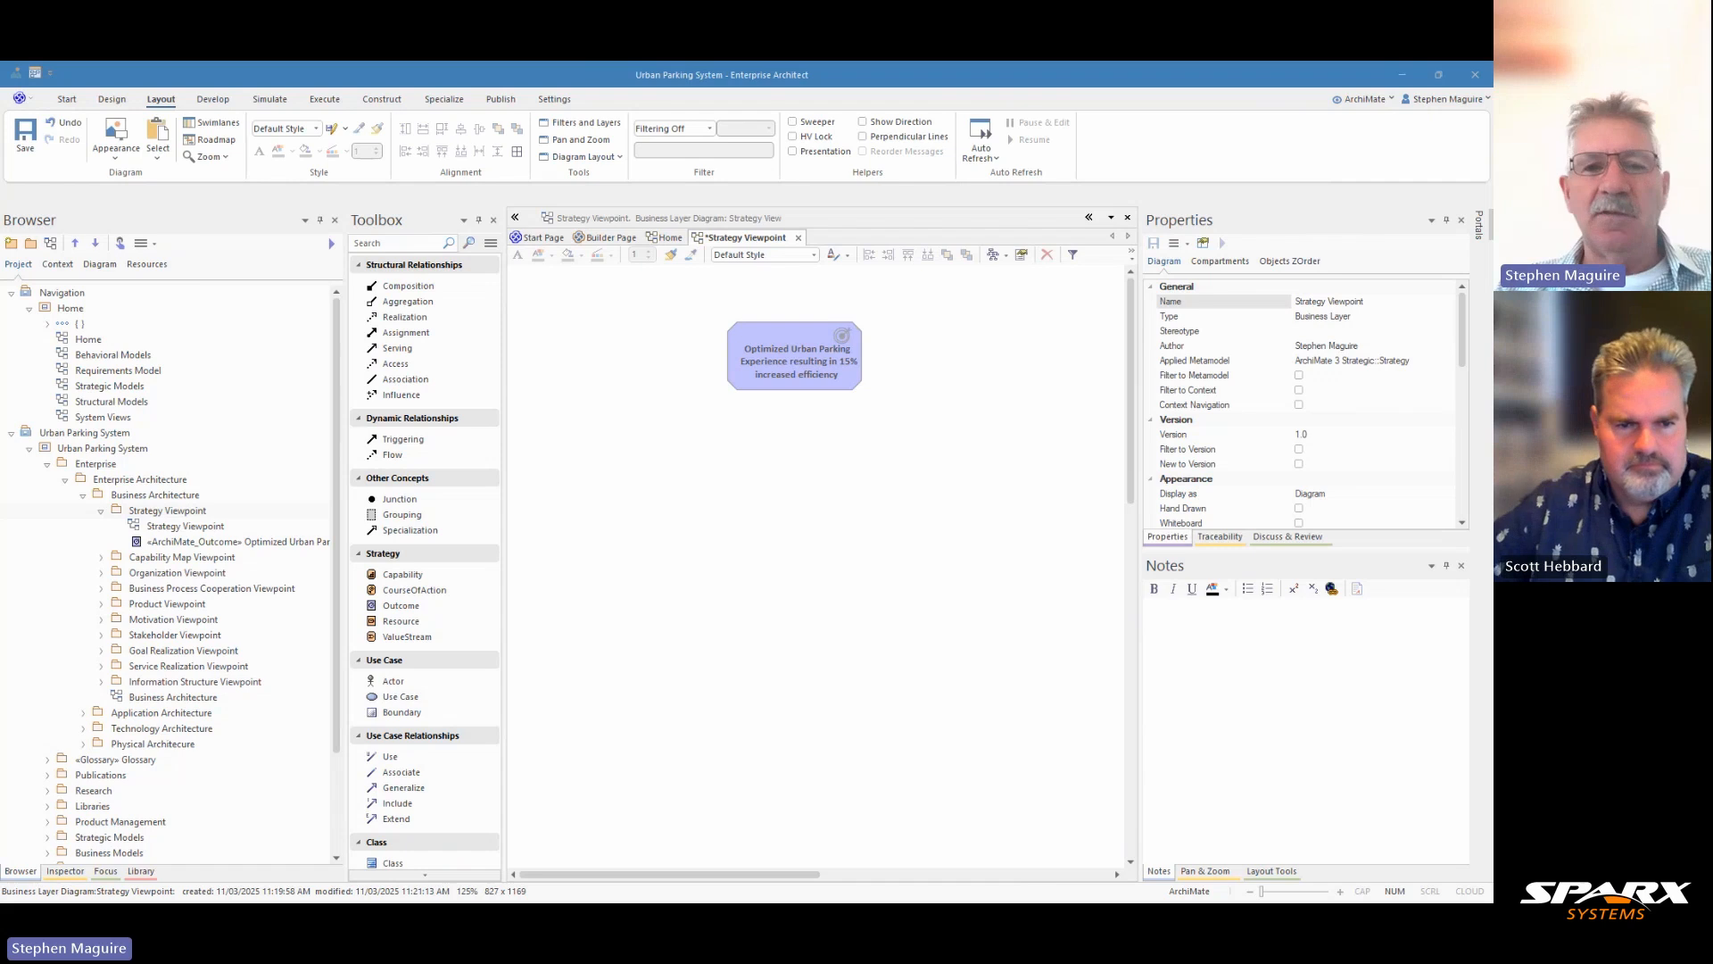
Place a Course of Action element below and left of the outcome, named "Smart Meter Deployment".
{"action": "left_click", "coordinate": [414, 593]}
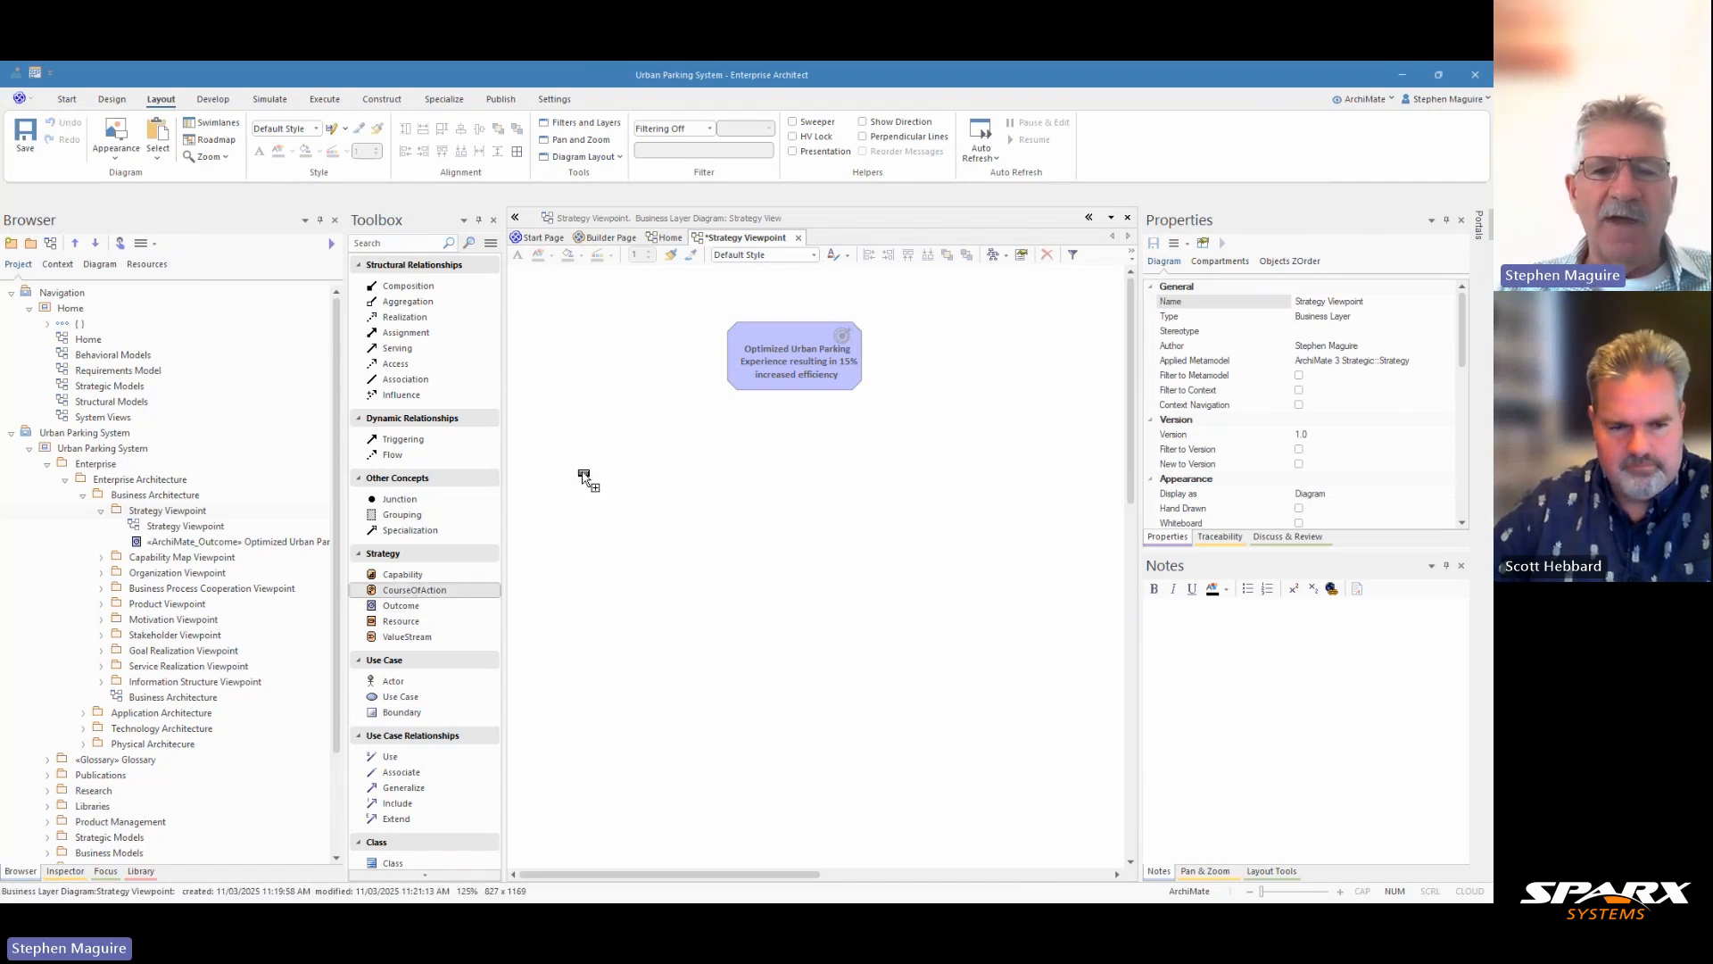
{"action": "left_click", "coordinate": [604, 460]}
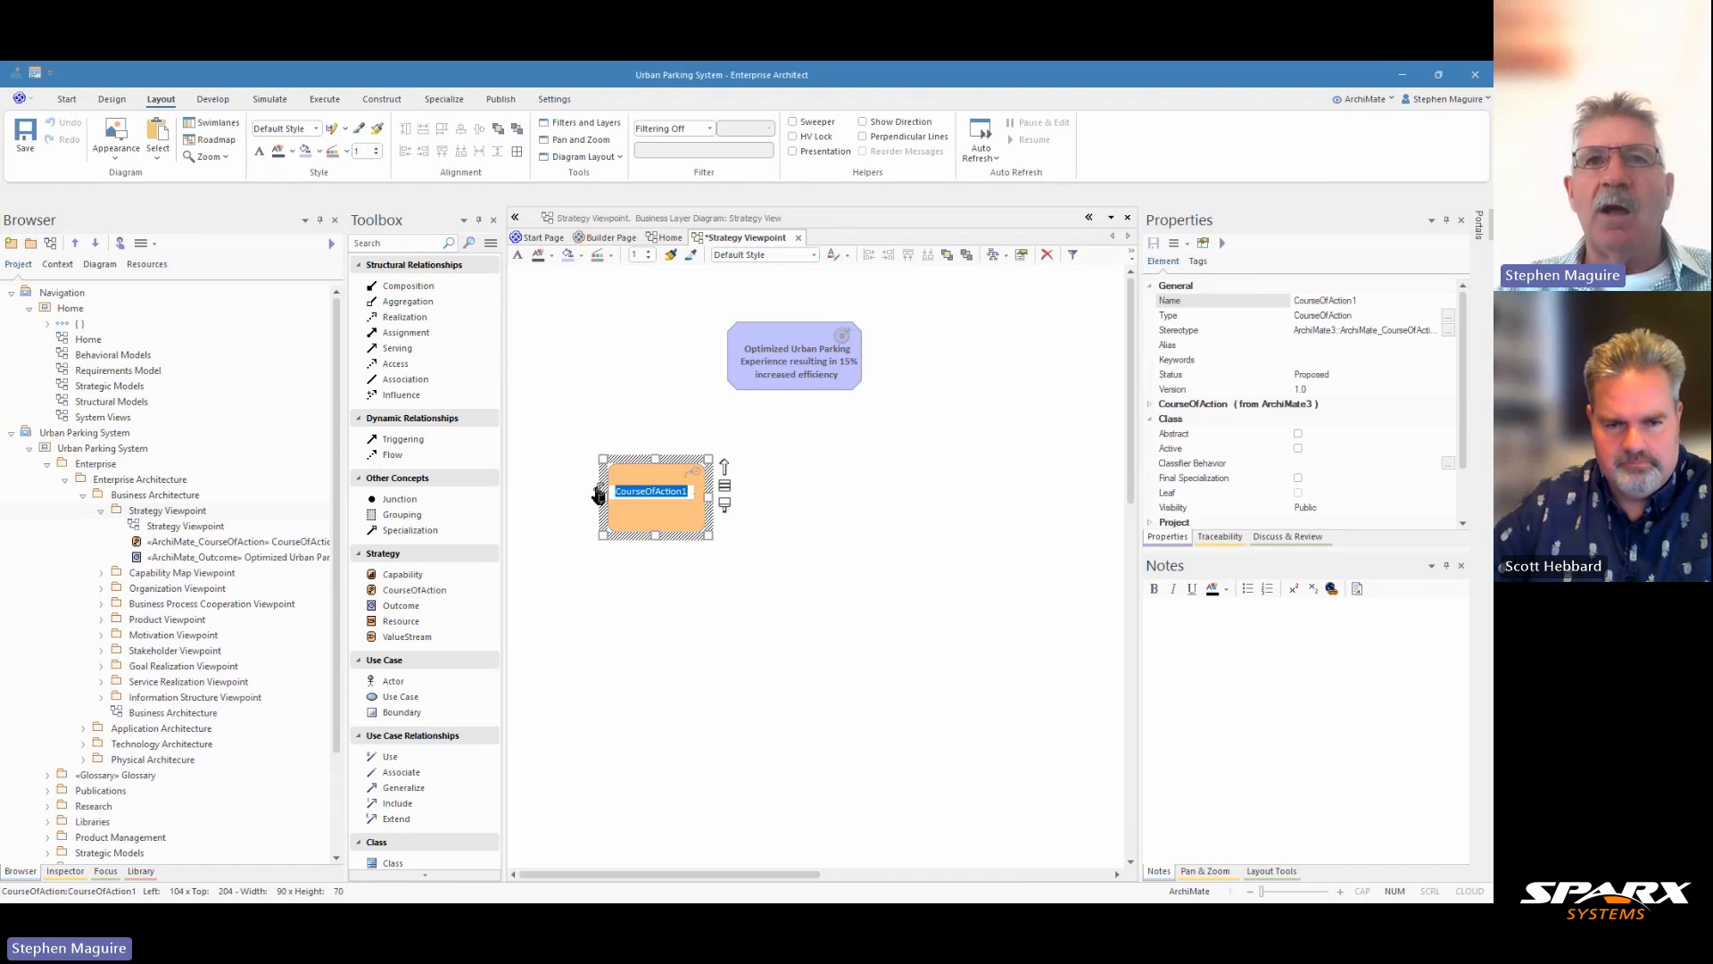
{"action": "type", "text": "rt"}
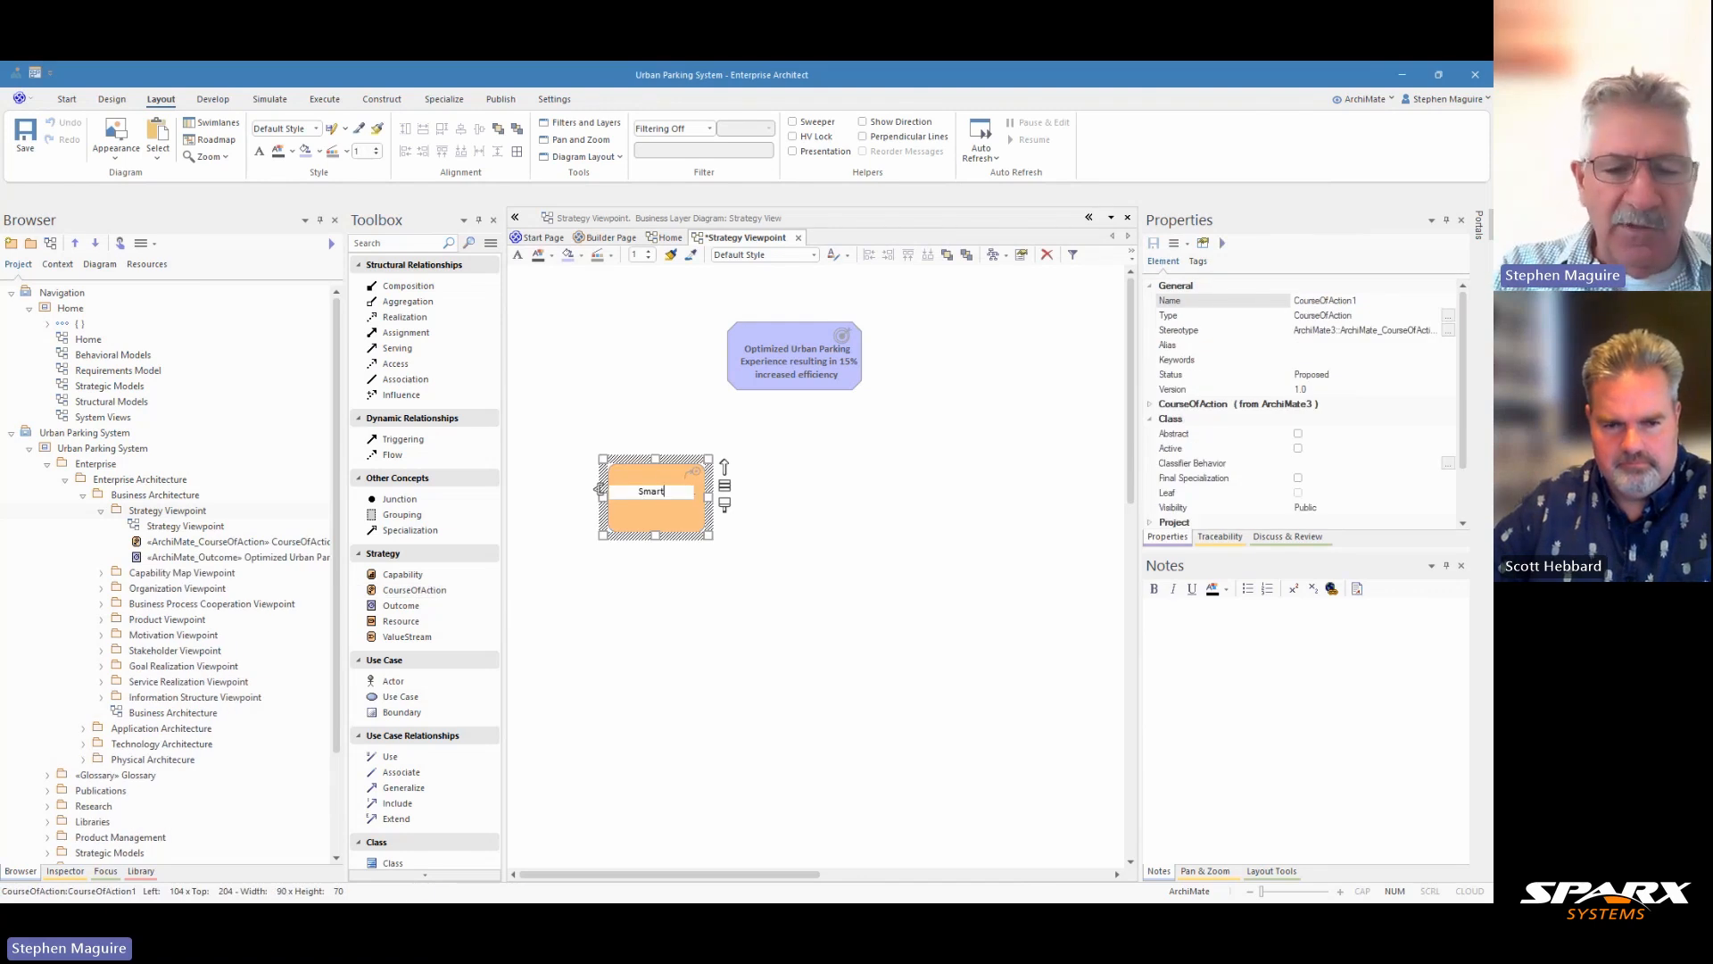
{"action": "type", "text": " Meter "}
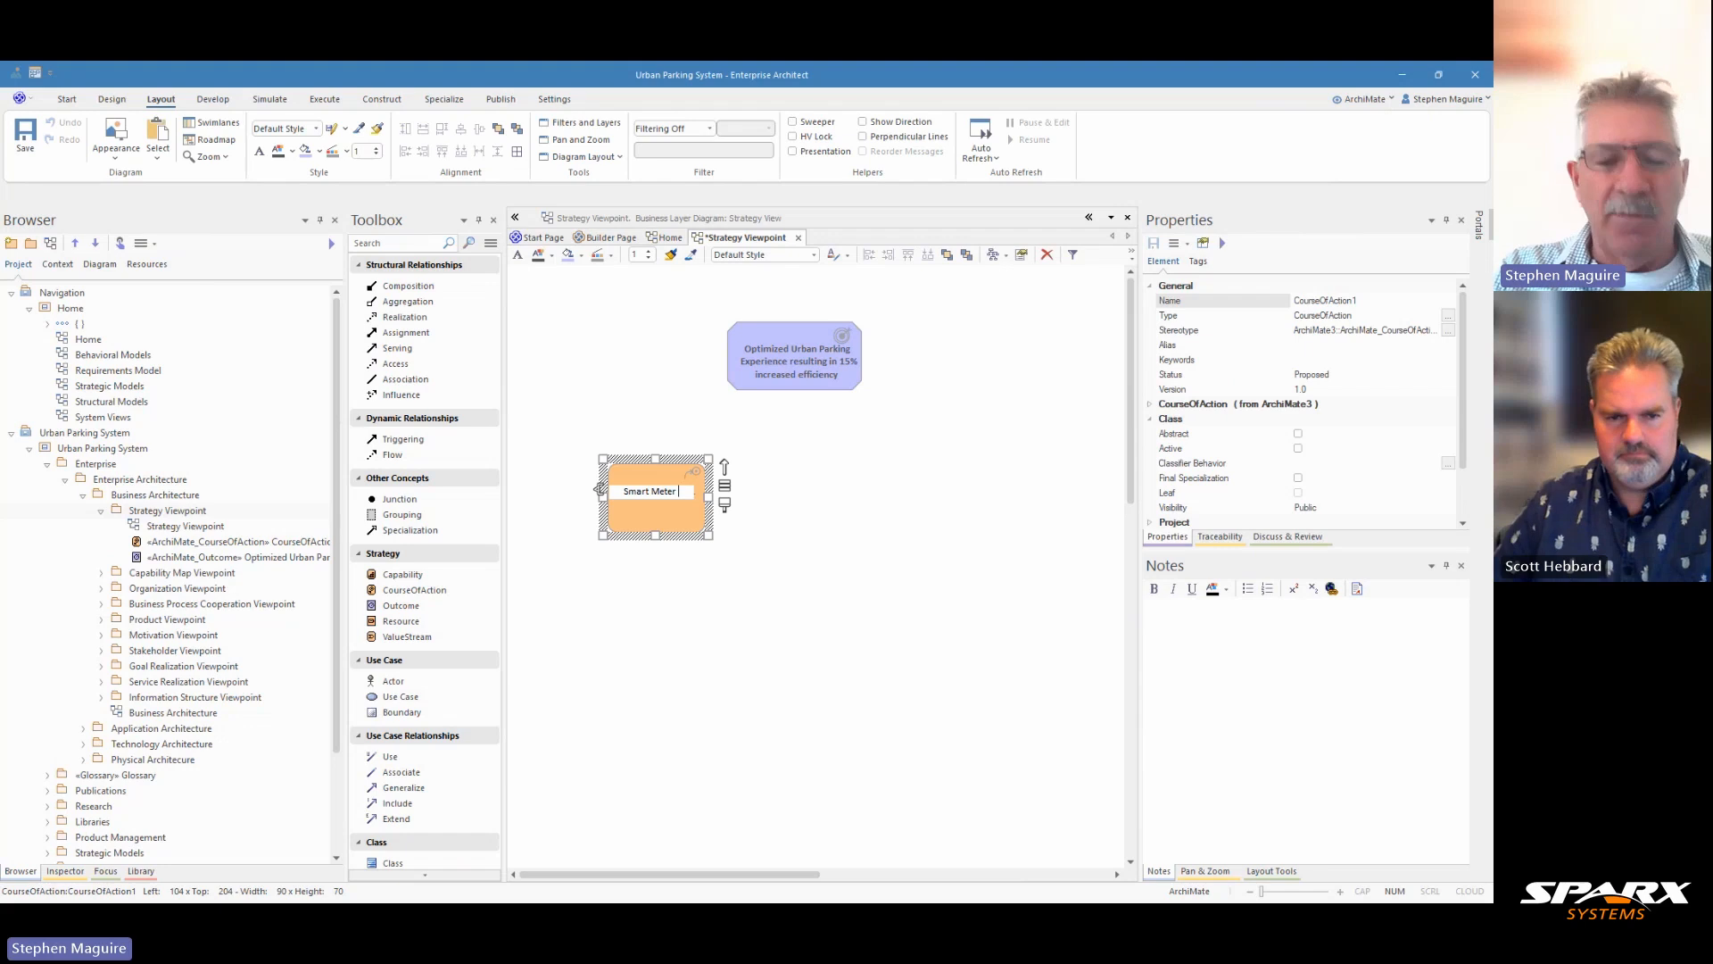
{"action": "type", "text": "Deployment"}
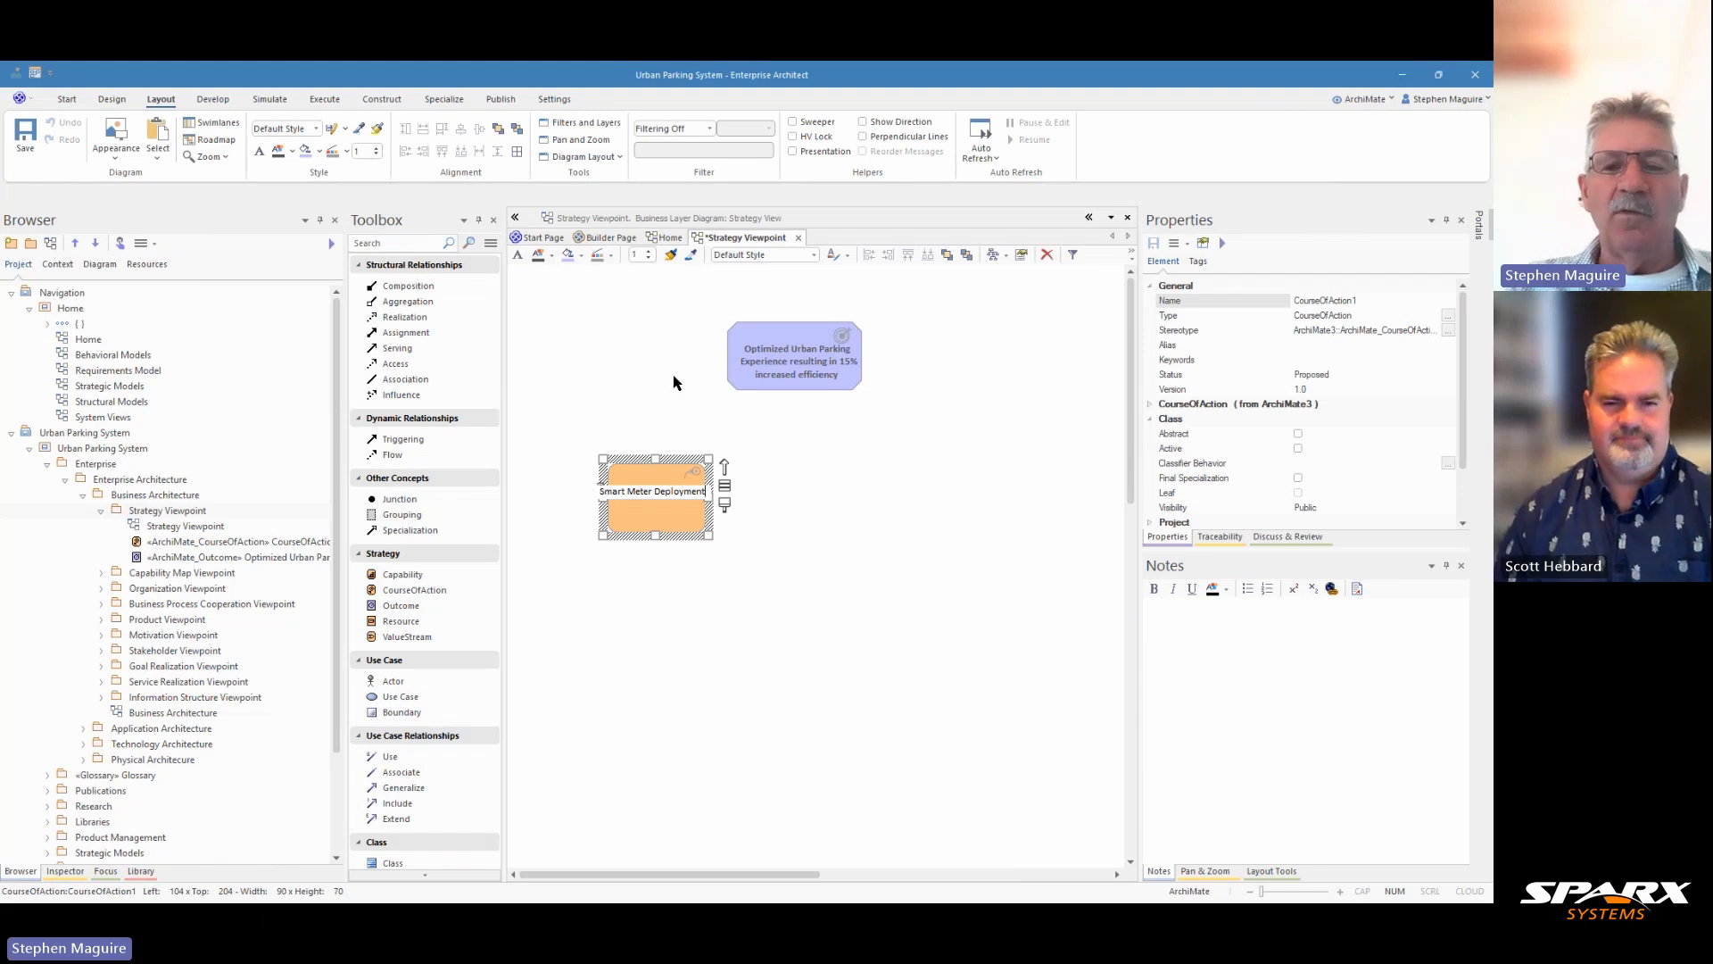
{"action": "left_click", "coordinate": [648, 417]}
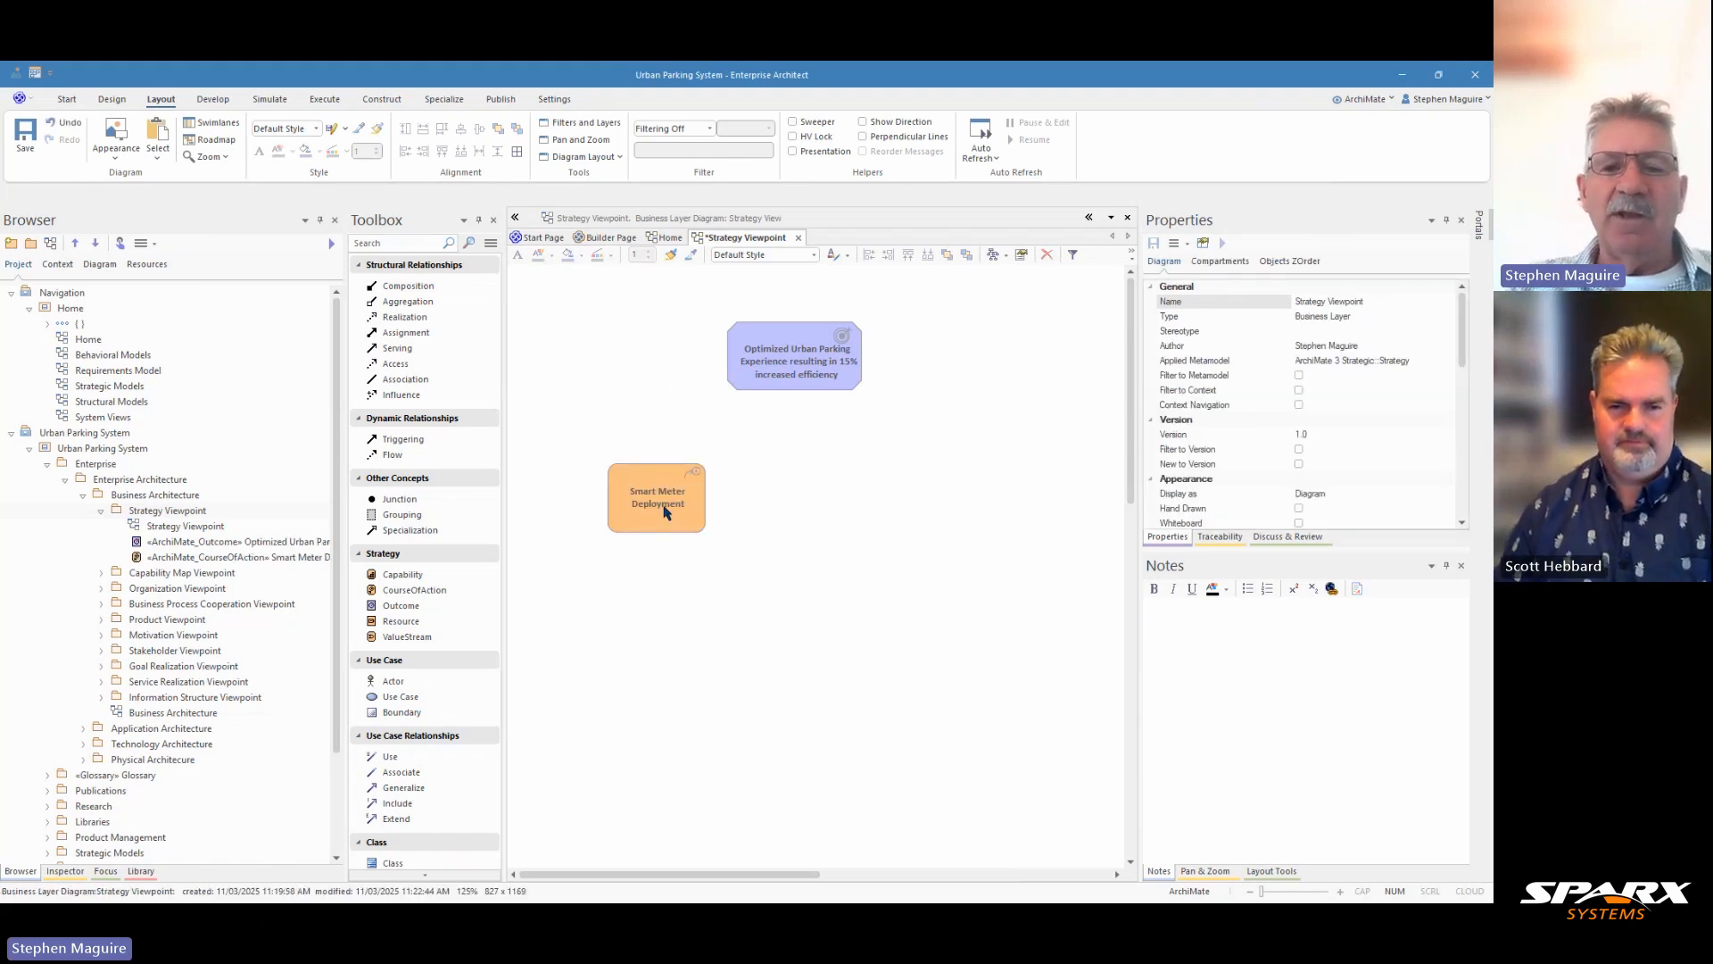
Add notes to Smart Meter Deployment on installing IoT-enabled meters, hardware upgrades and network infrastructure, and connect it to the outcome with an Influence relationship.
{"action": "left_click_drag", "start_coordinate": [660, 488], "coordinate": [648, 477]}
{"action": "left_click", "coordinate": [1176, 639]}
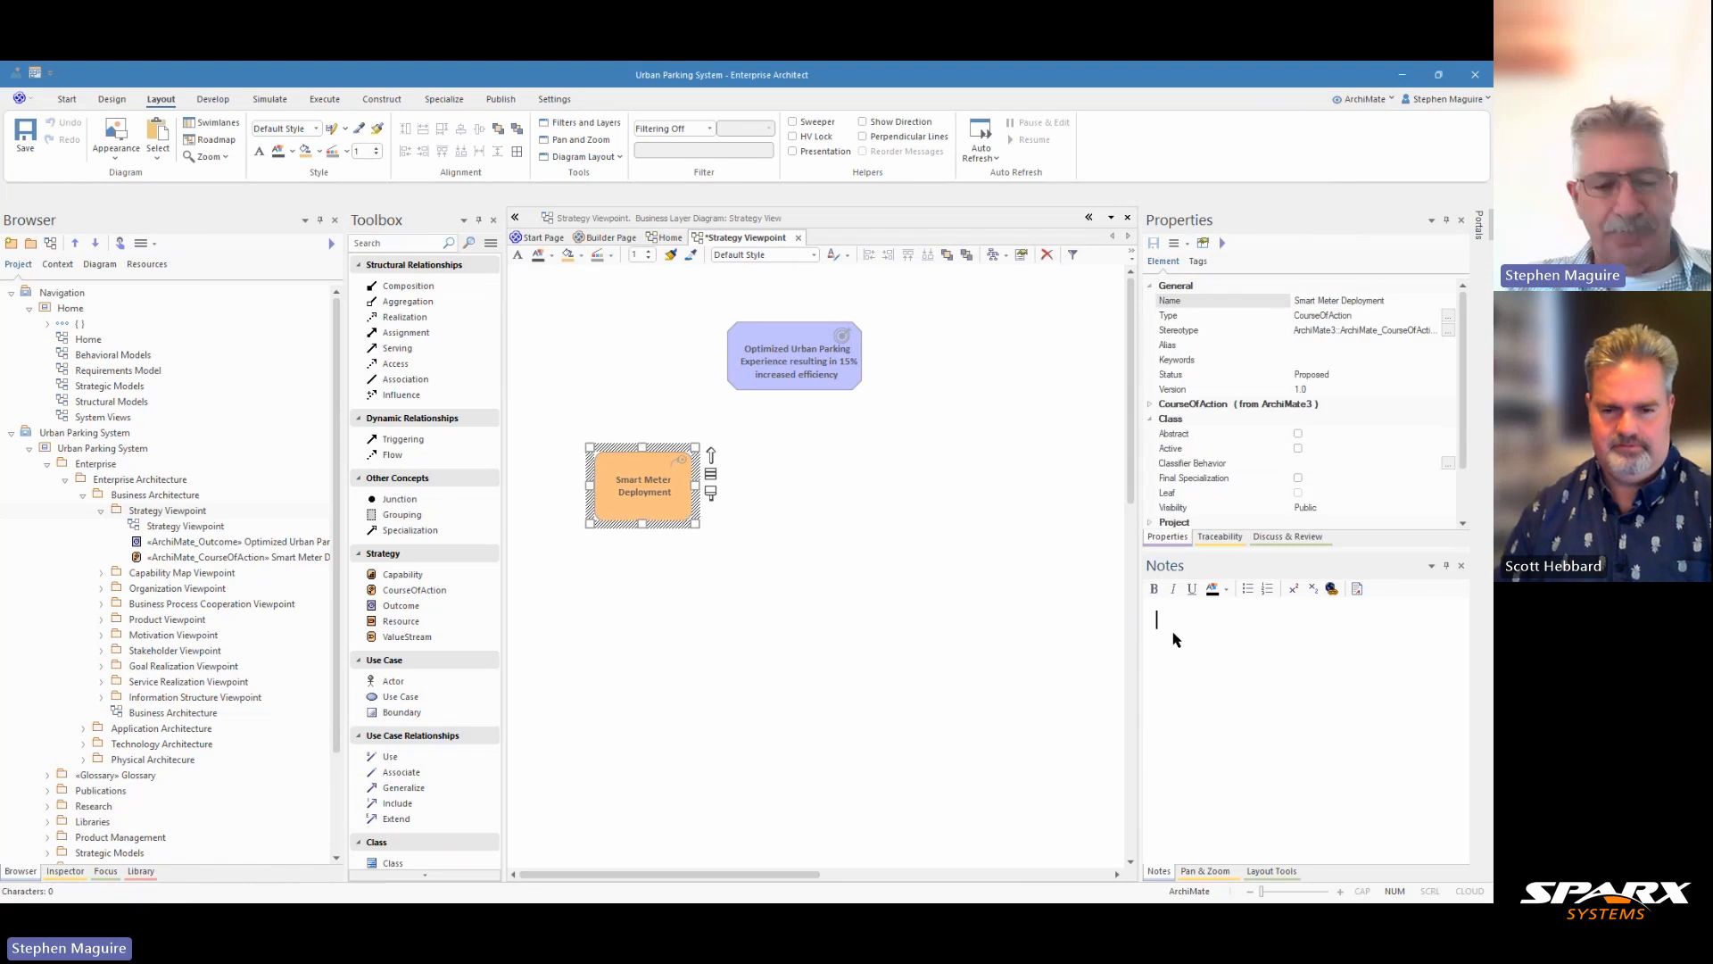
{"action": "type", "text": "Systematic installation of IoT-enabled parking meters across urban areas. Includes hardware upgrades and network infrastructure for real-time connectivity."}
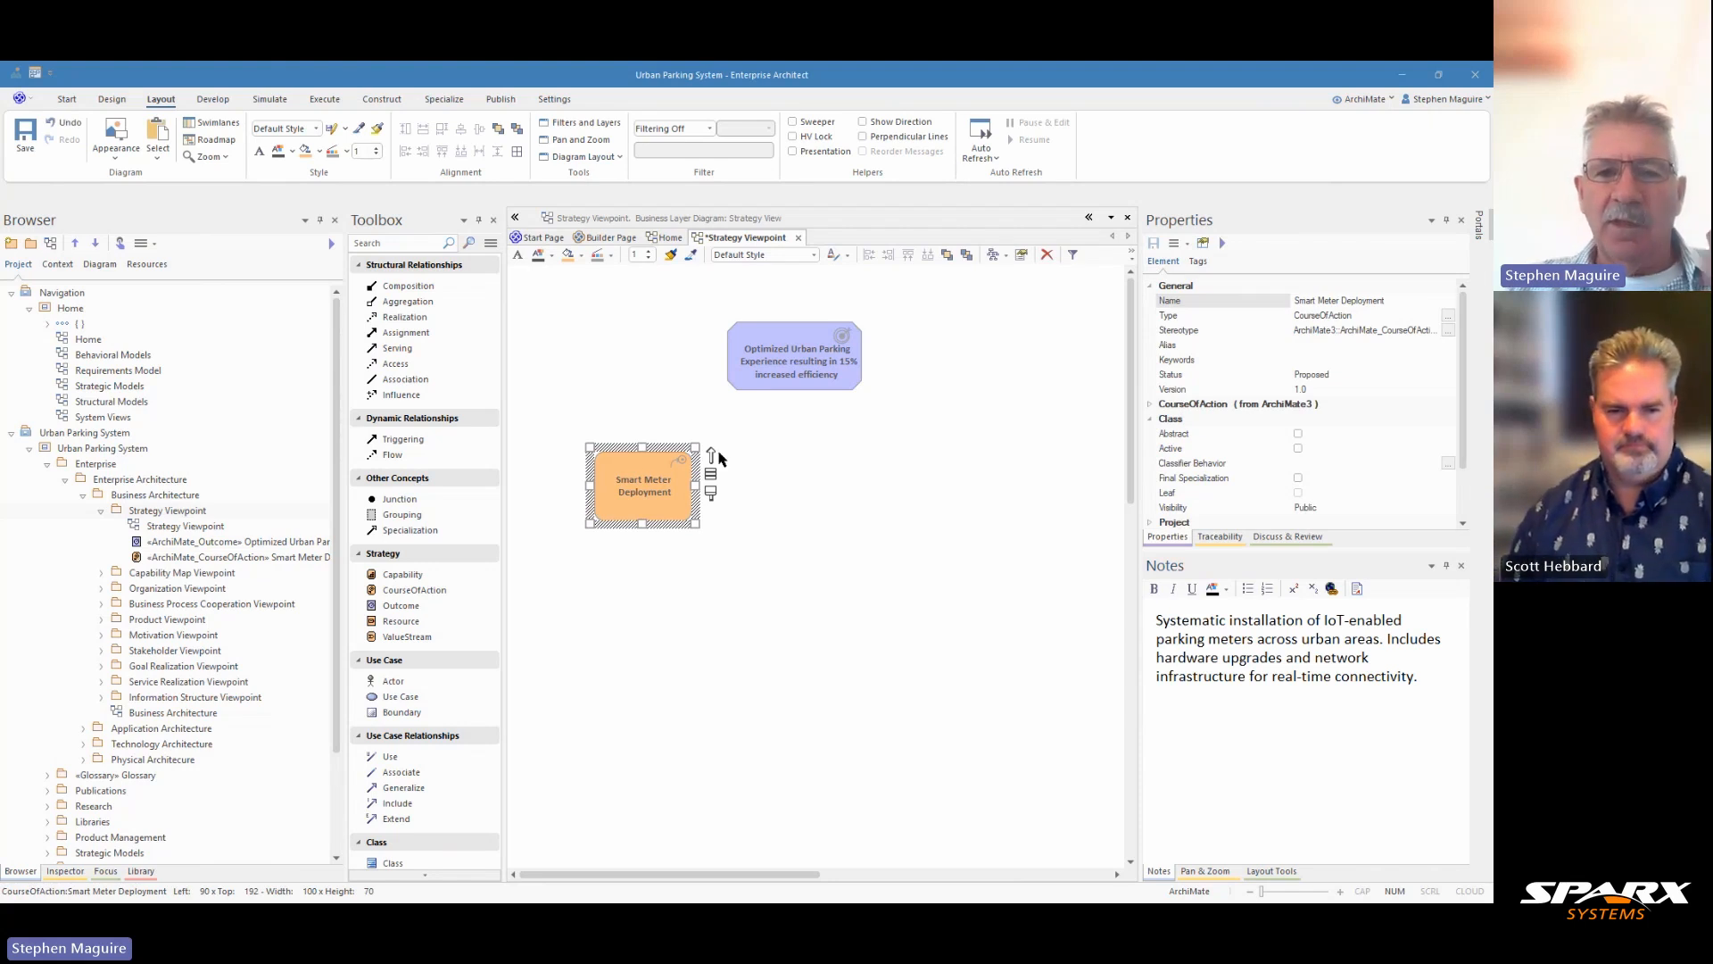
{"action": "left_click_drag", "start_coordinate": [711, 455], "coordinate": [748, 373]}
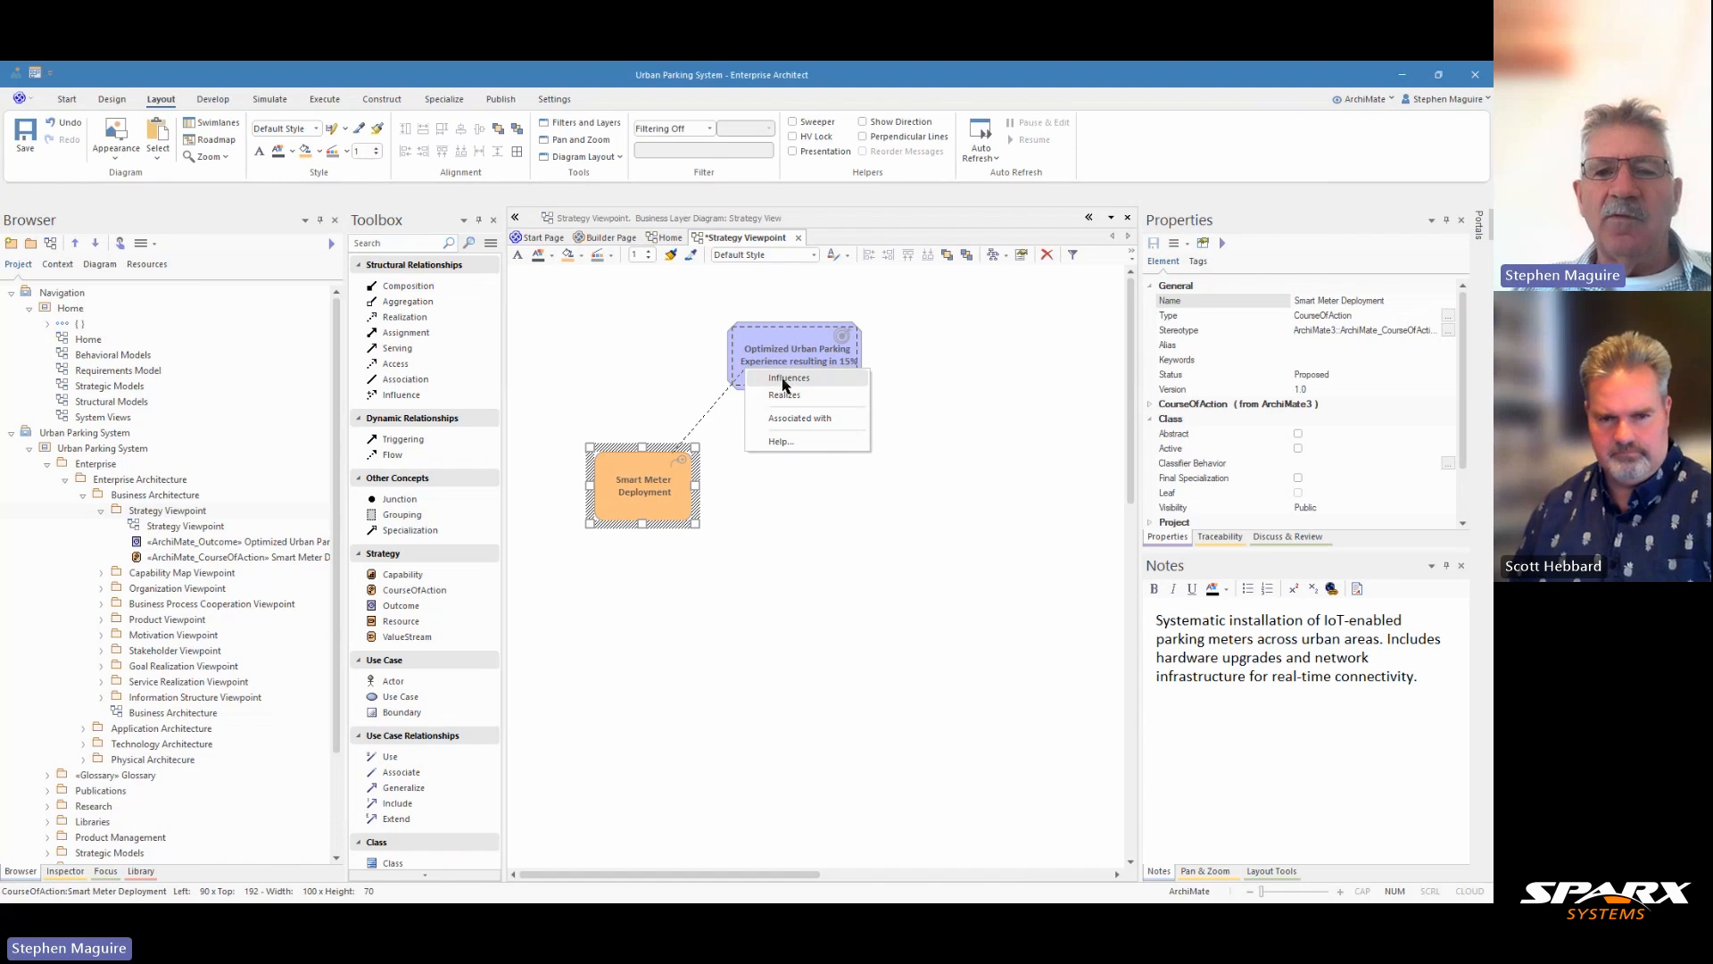
{"action": "left_click", "coordinate": [782, 379]}
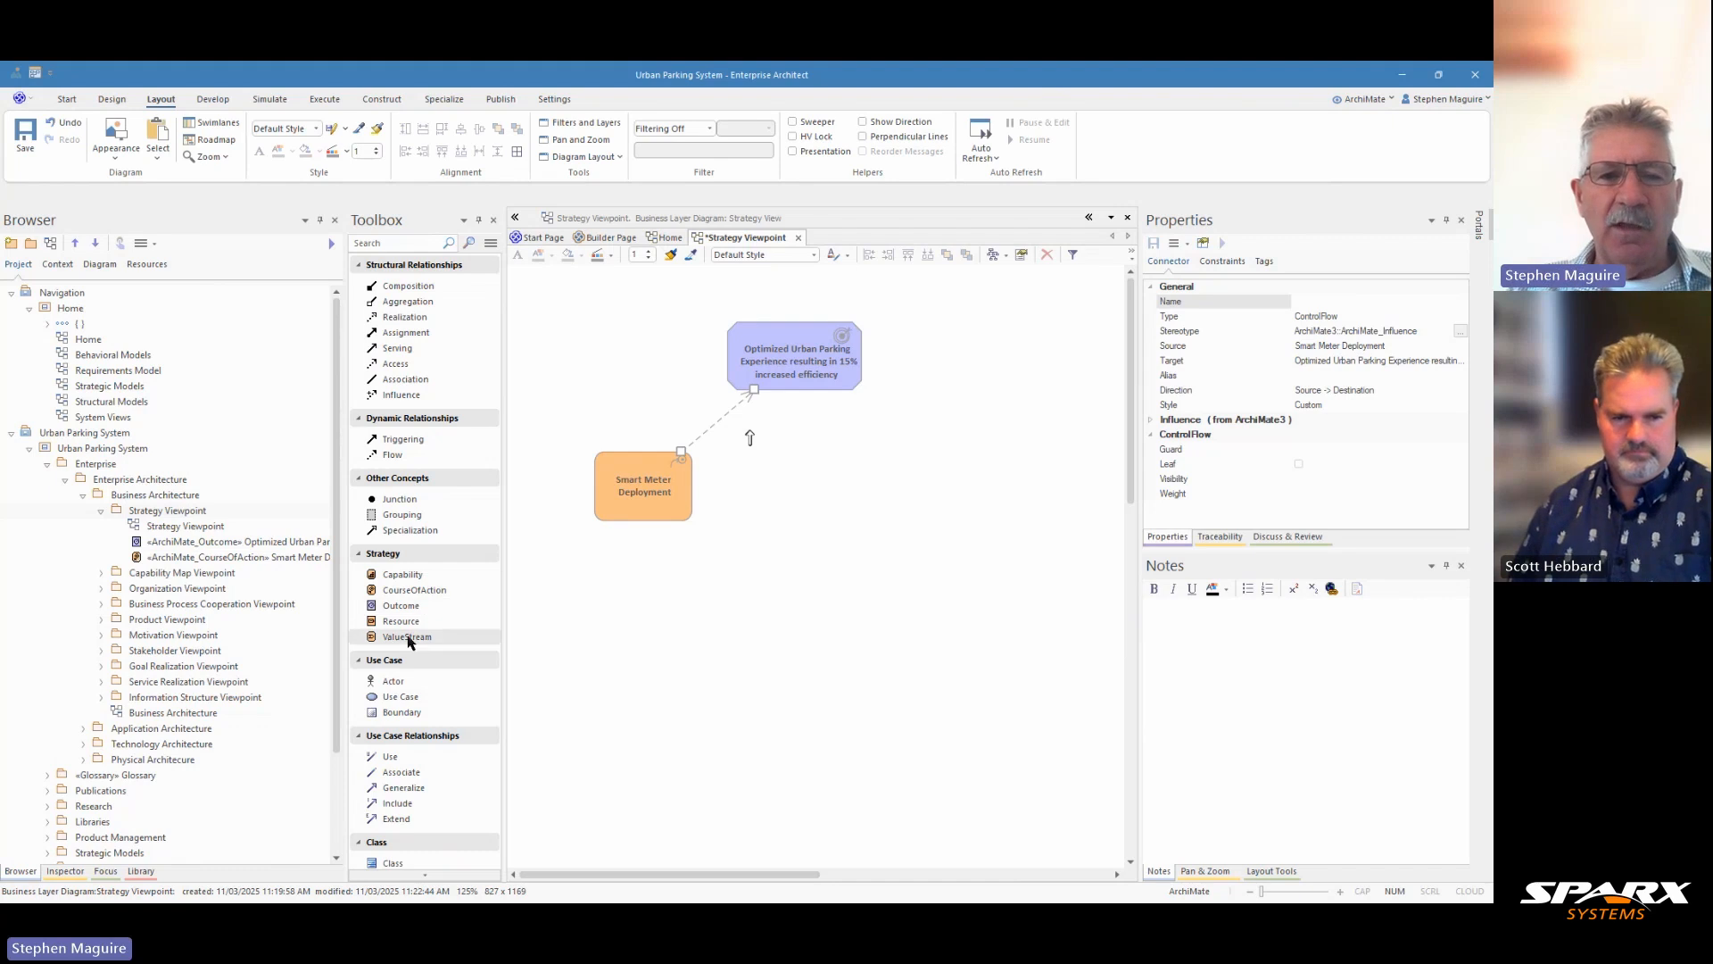
Place a Capability element below Smart Meter Deployment, named "Digital Payment".
{"action": "left_click", "coordinate": [403, 578]}
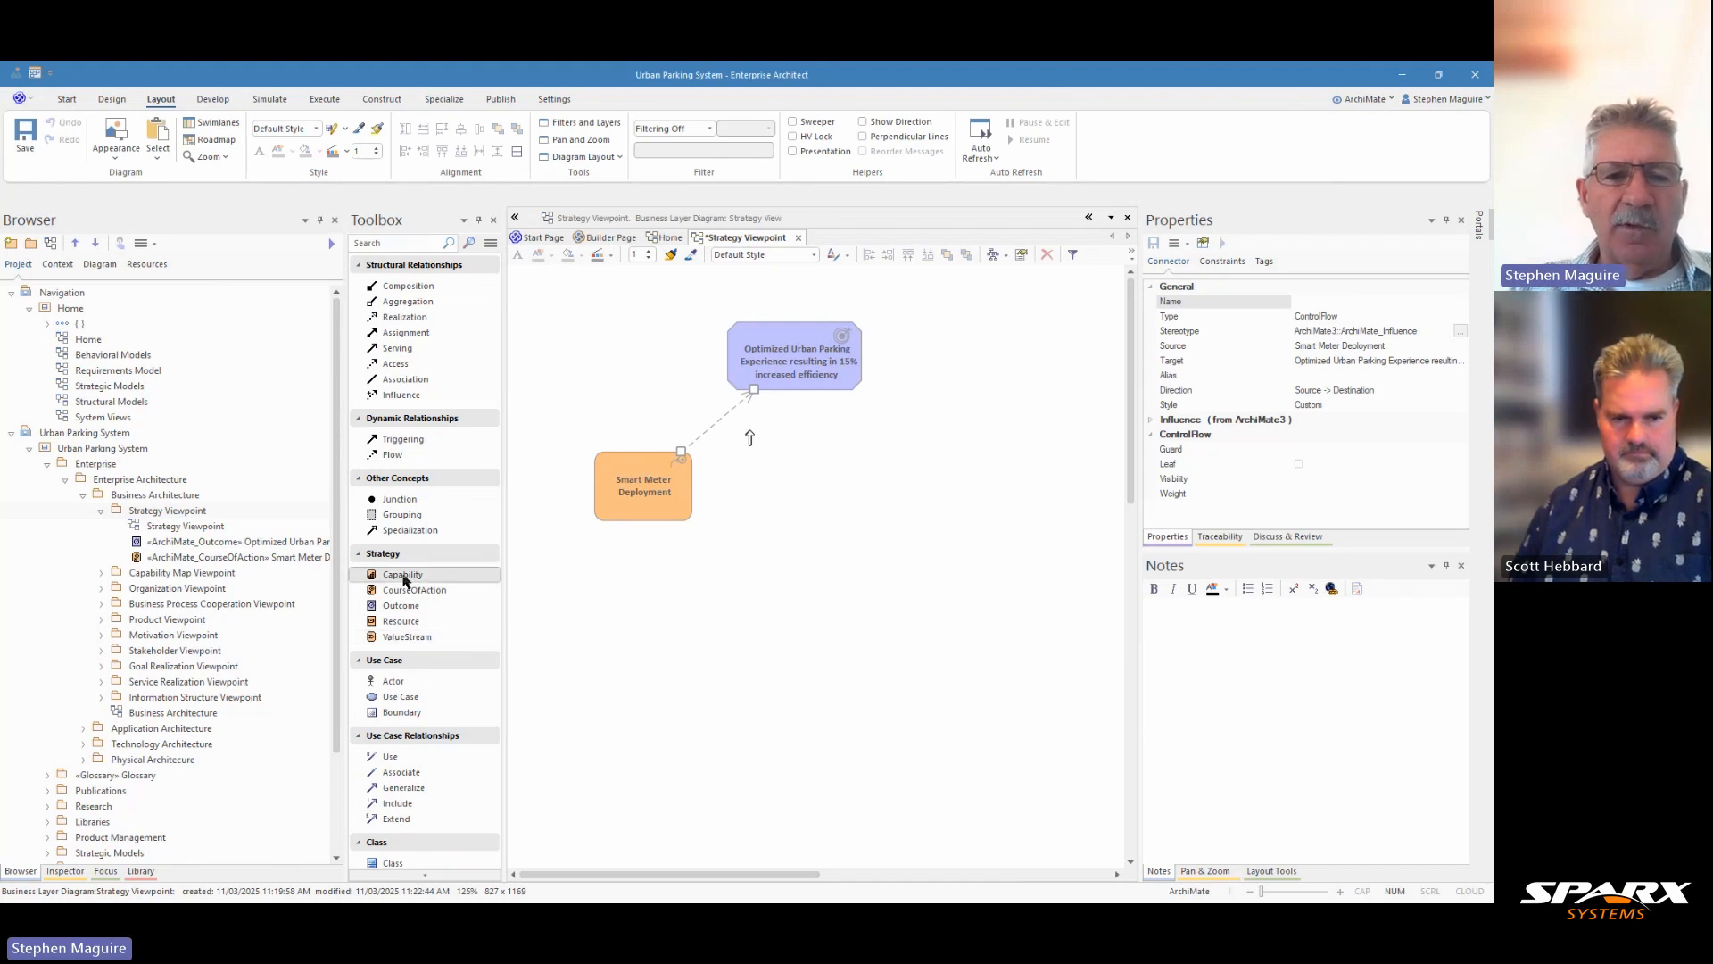
{"action": "left_click", "coordinate": [645, 600]}
{"action": "type", "text": "D"}
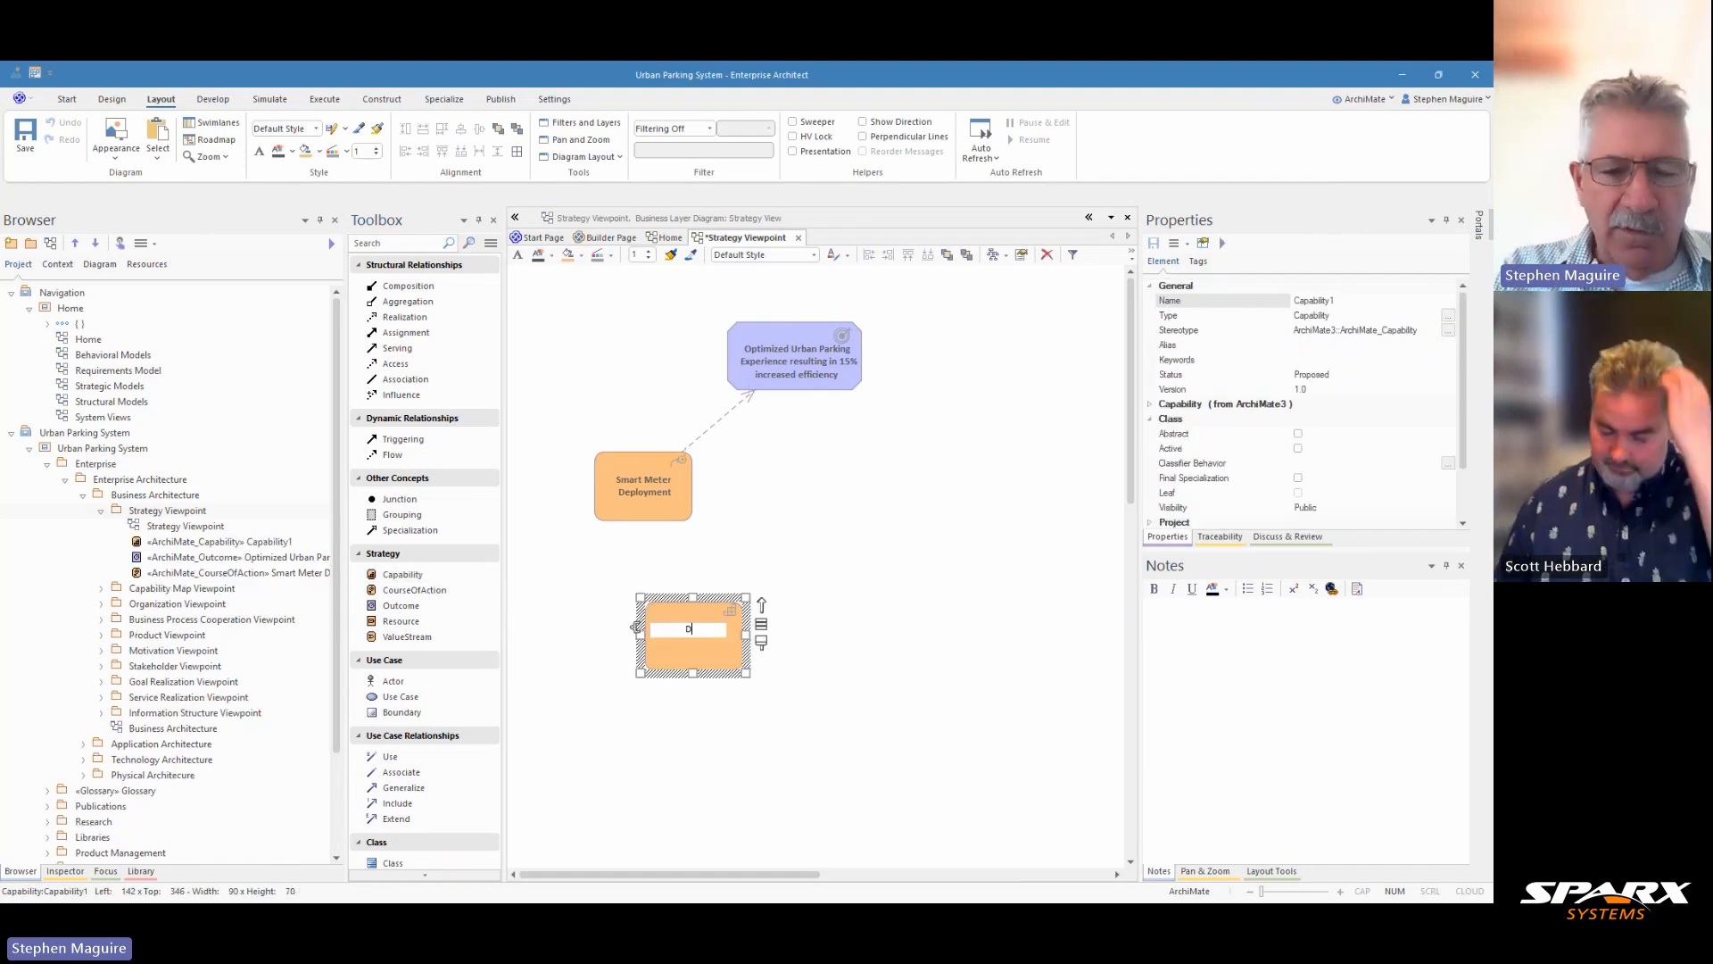
{"action": "type", "text": "igital"}
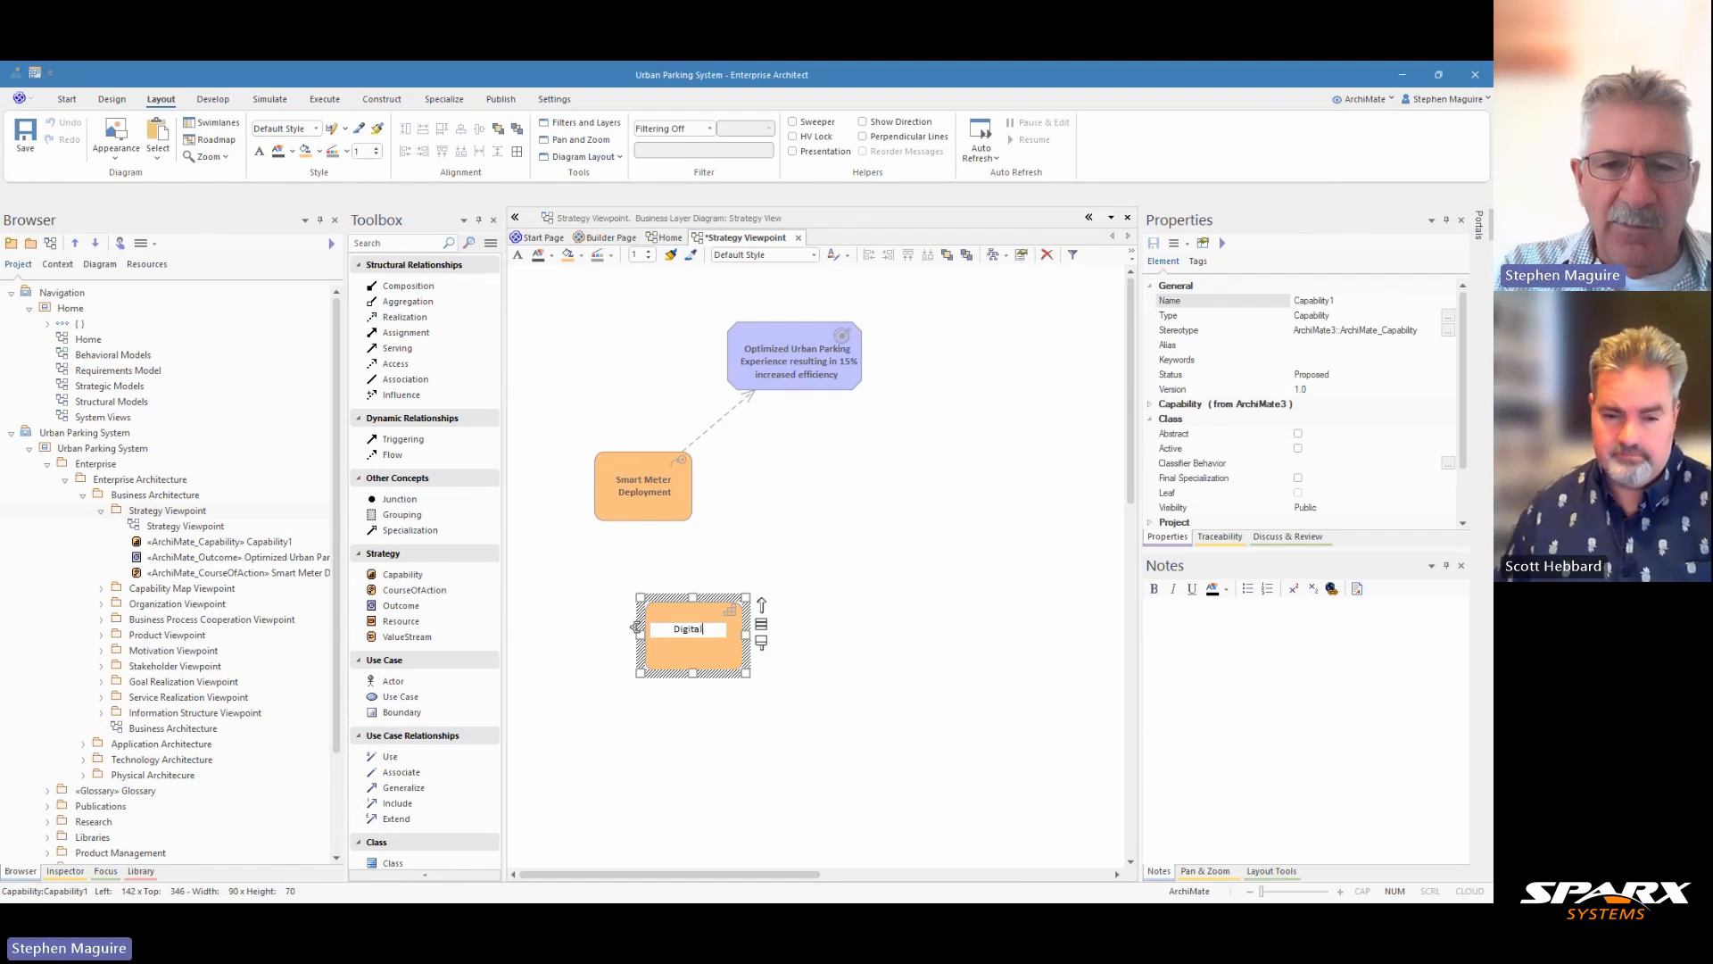
{"action": "type", "text": " Payment"}
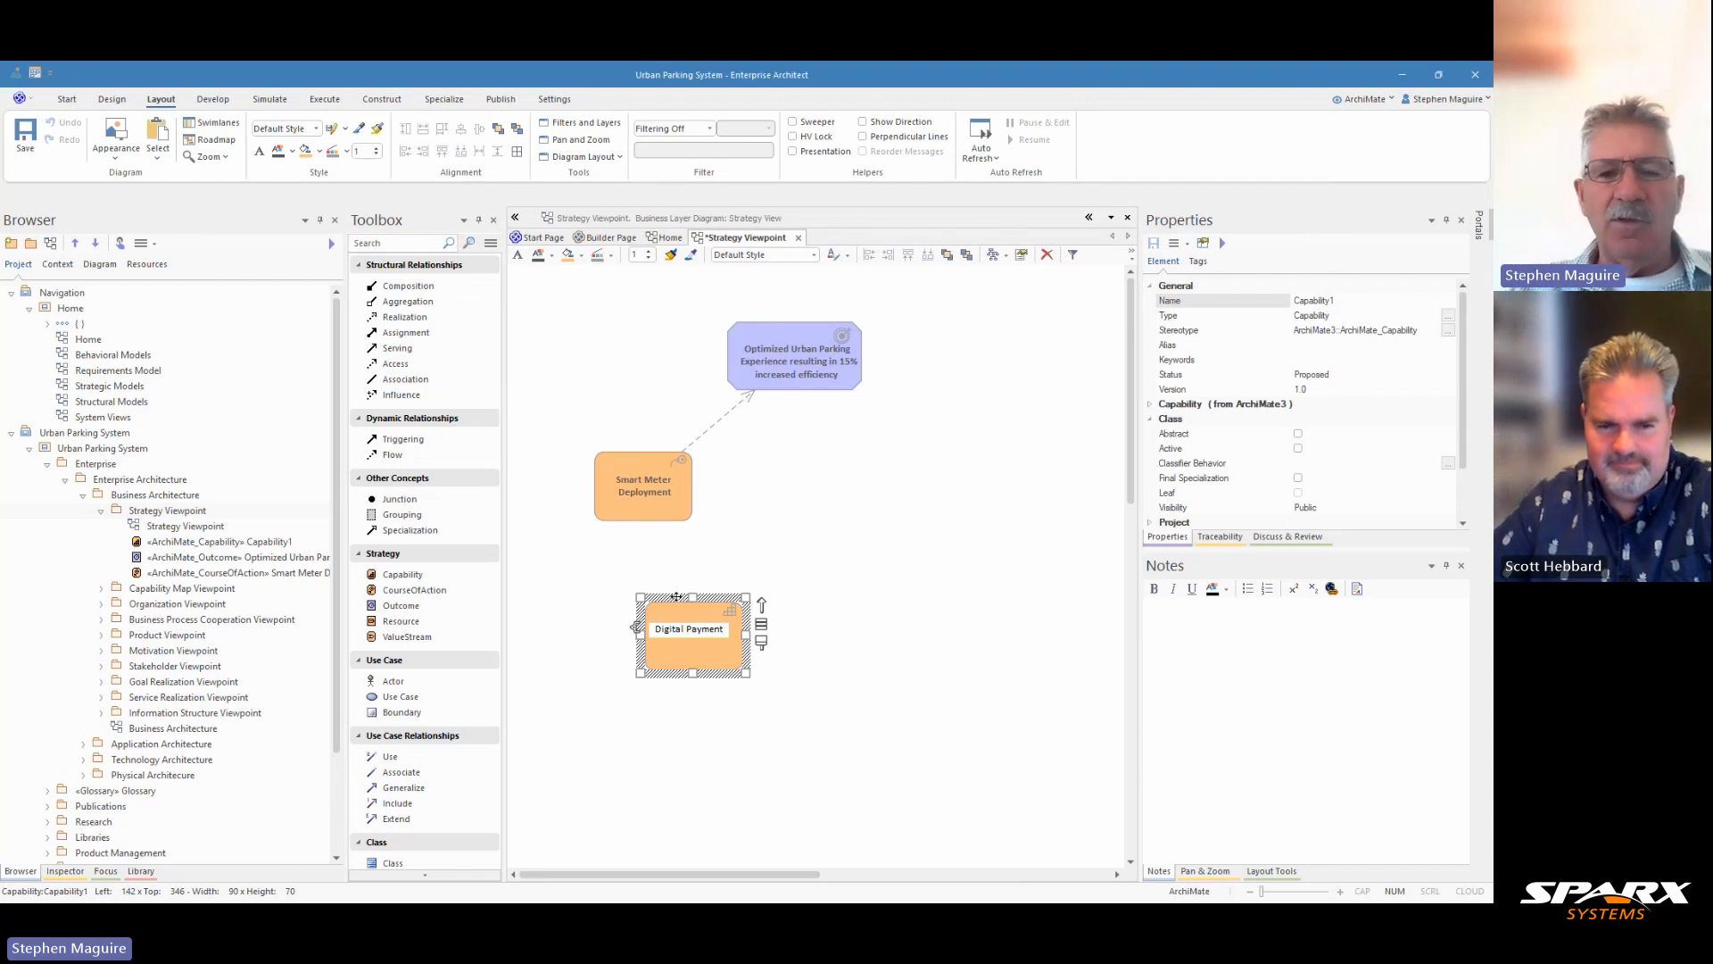
{"action": "left_click", "coordinate": [702, 583]}
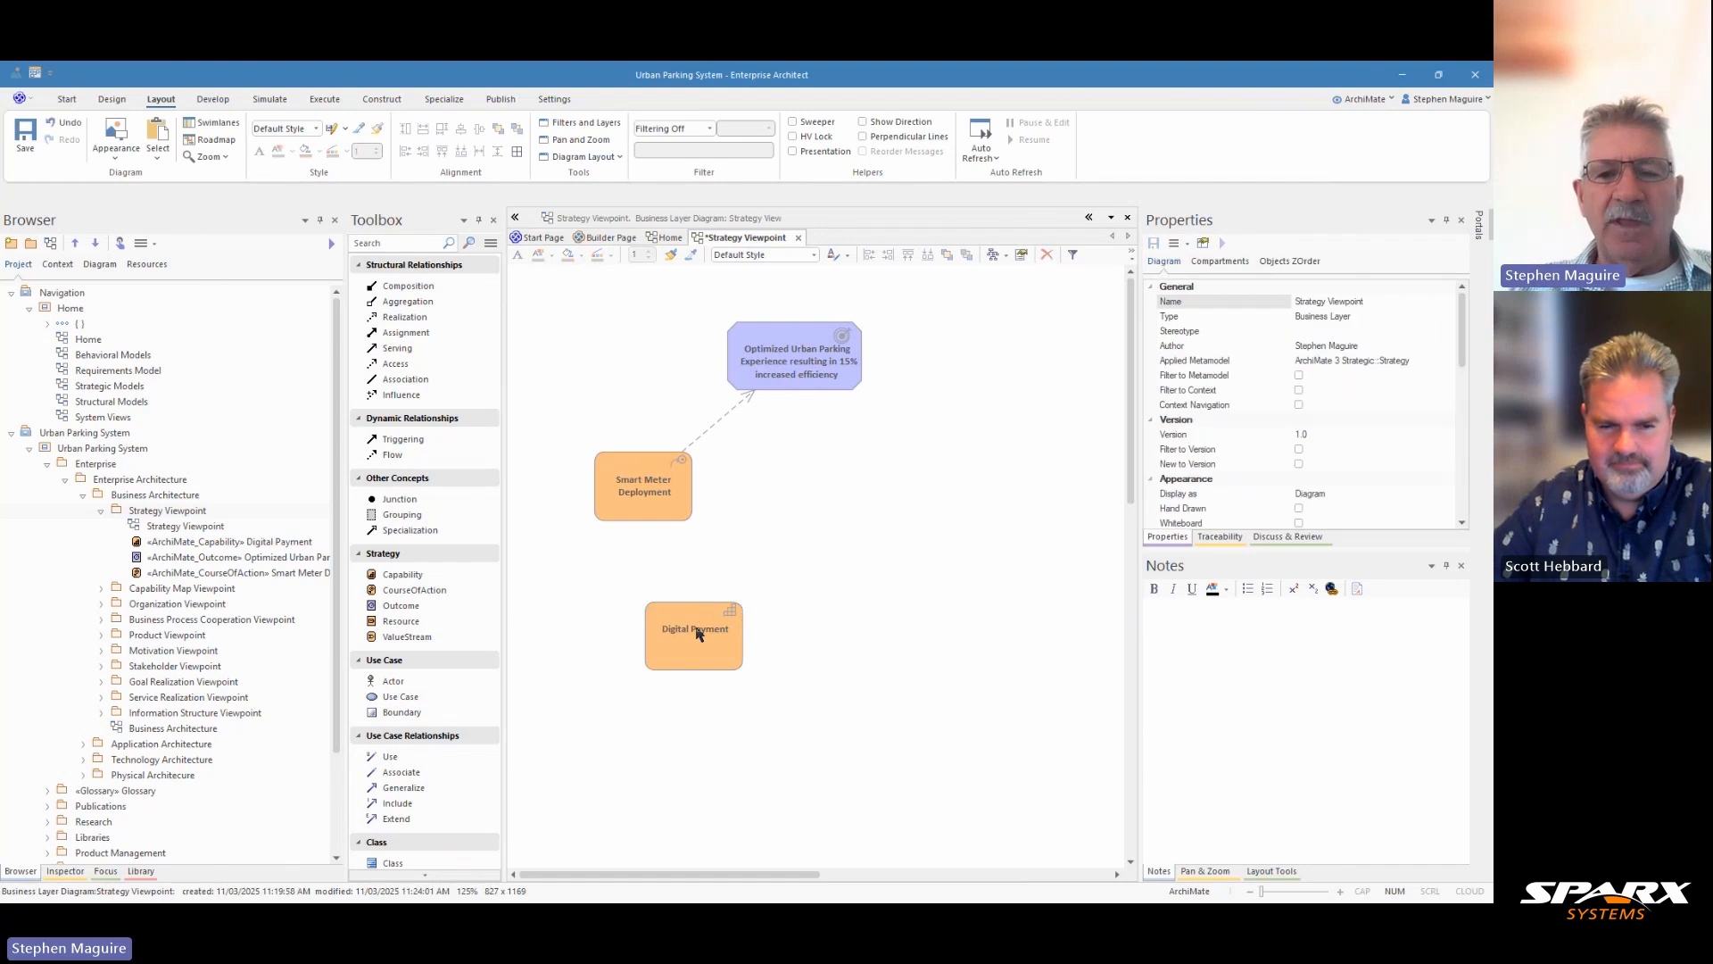
Align the Digital Payment capability directly beneath Smart Meter Deployment and connect it to that course of action with a Realization relationship.
{"action": "left_click_drag", "start_coordinate": [693, 634], "coordinate": [646, 637]}
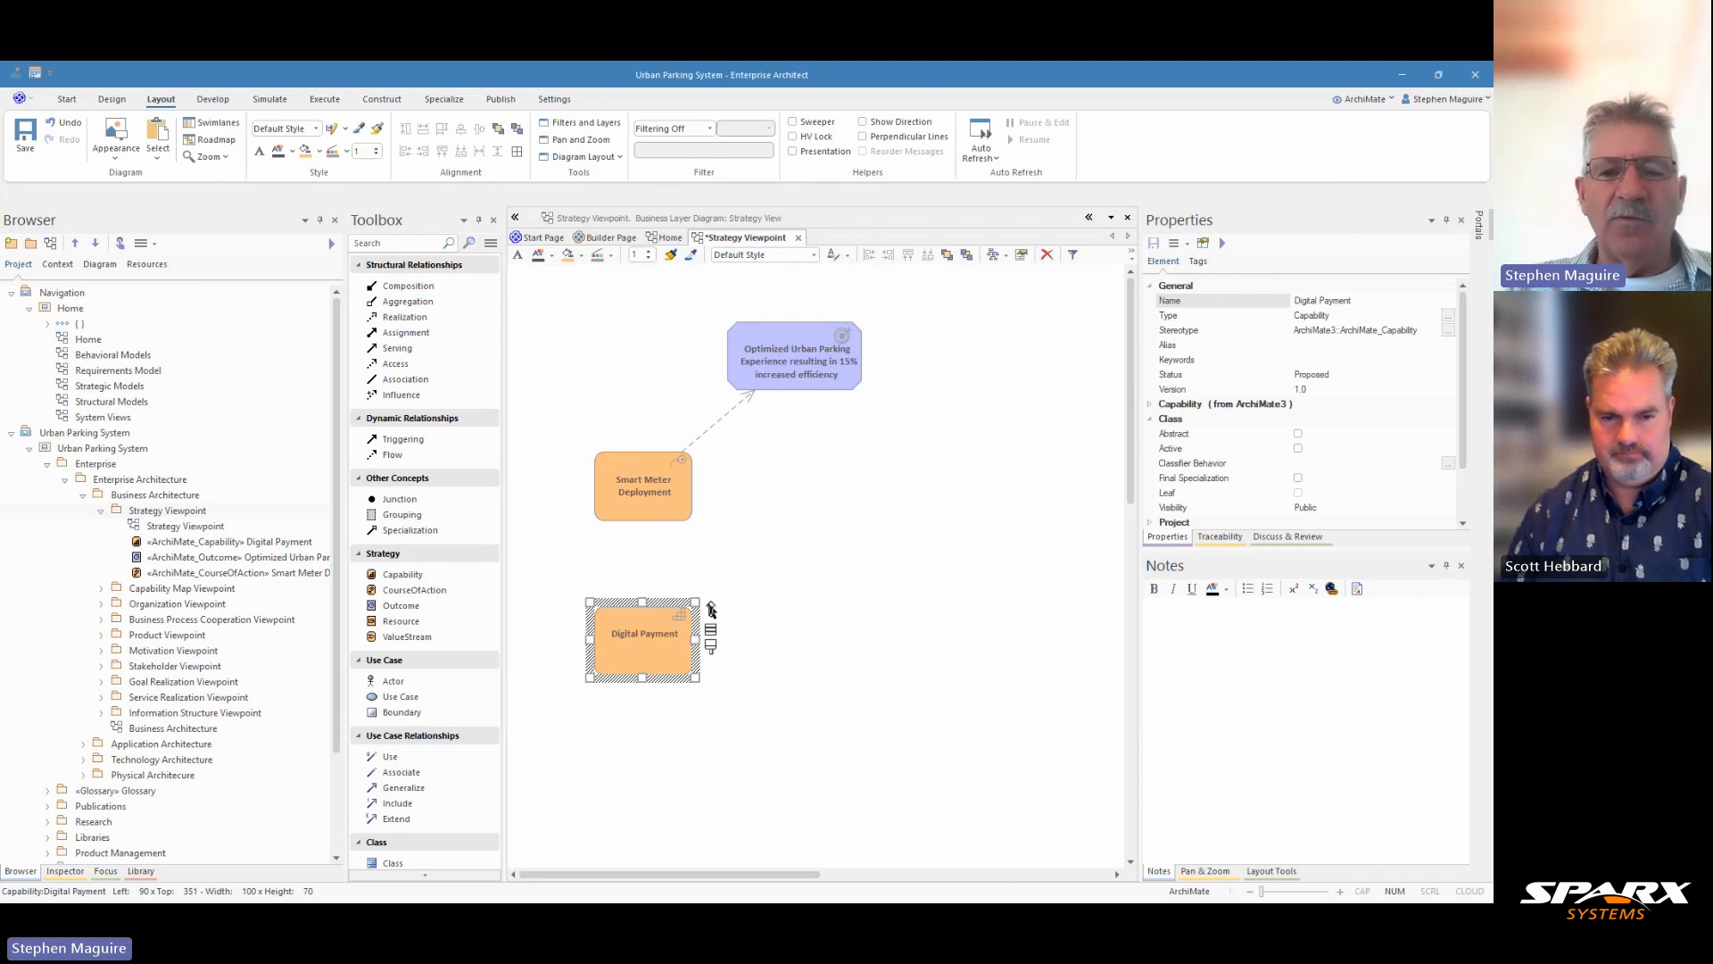
{"action": "left_click_drag", "start_coordinate": [713, 609], "coordinate": [641, 493]}
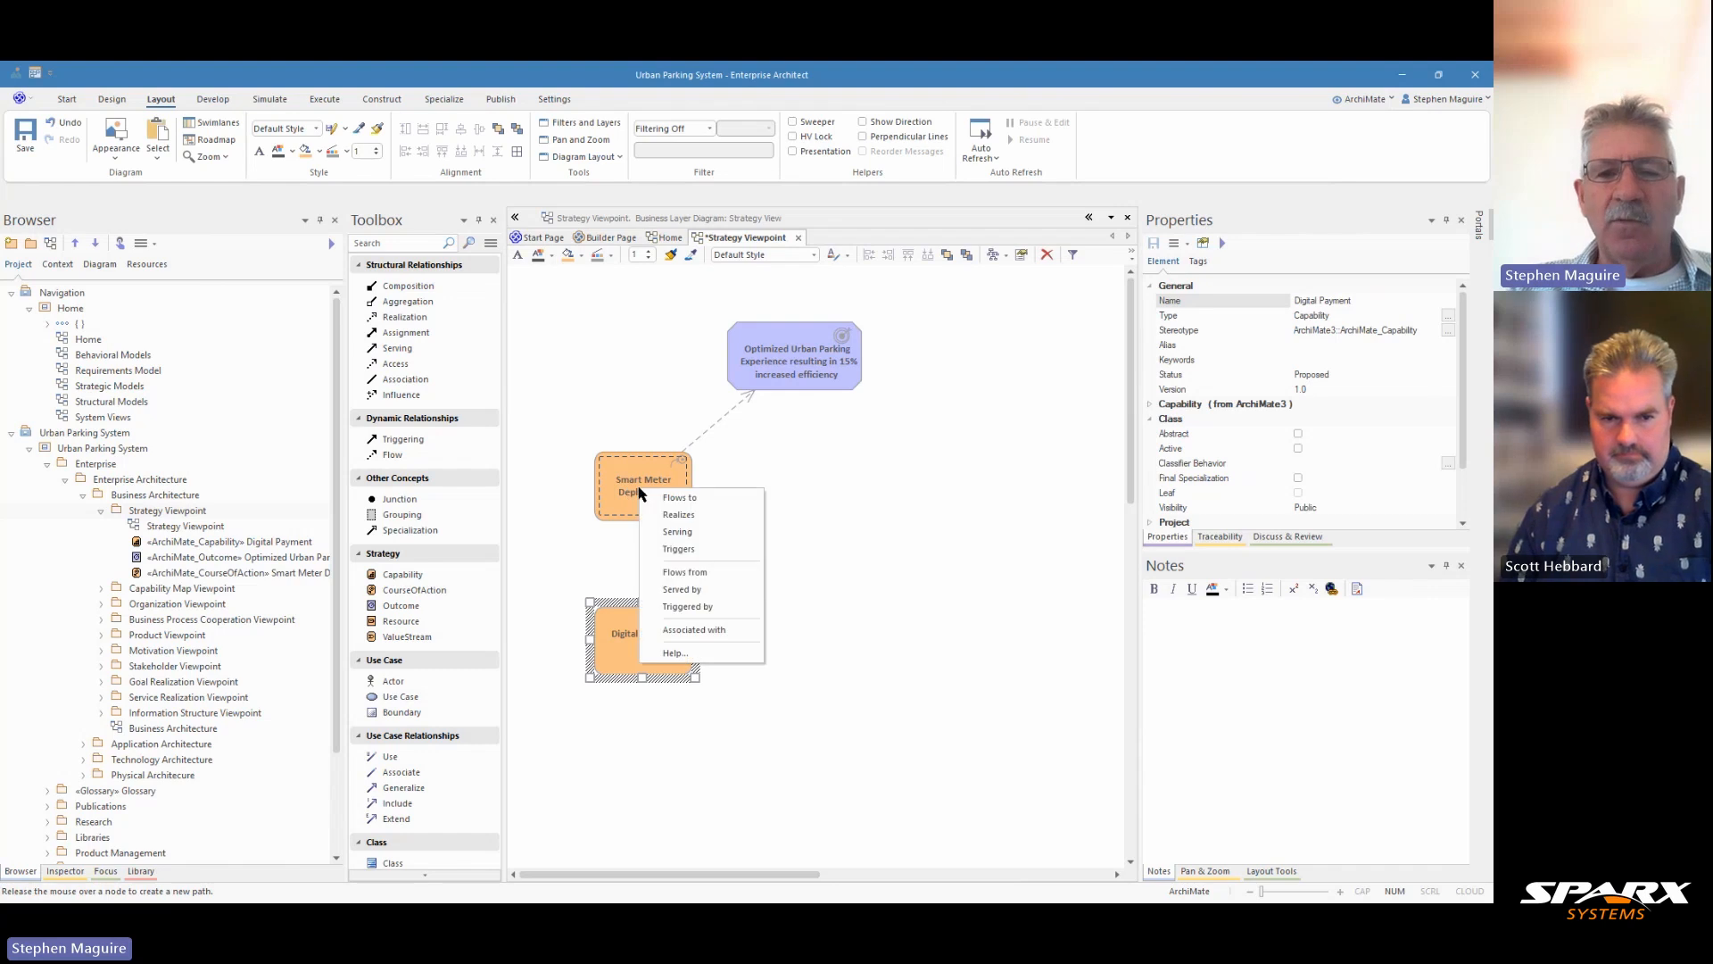
{"action": "left_click", "coordinate": [695, 516]}
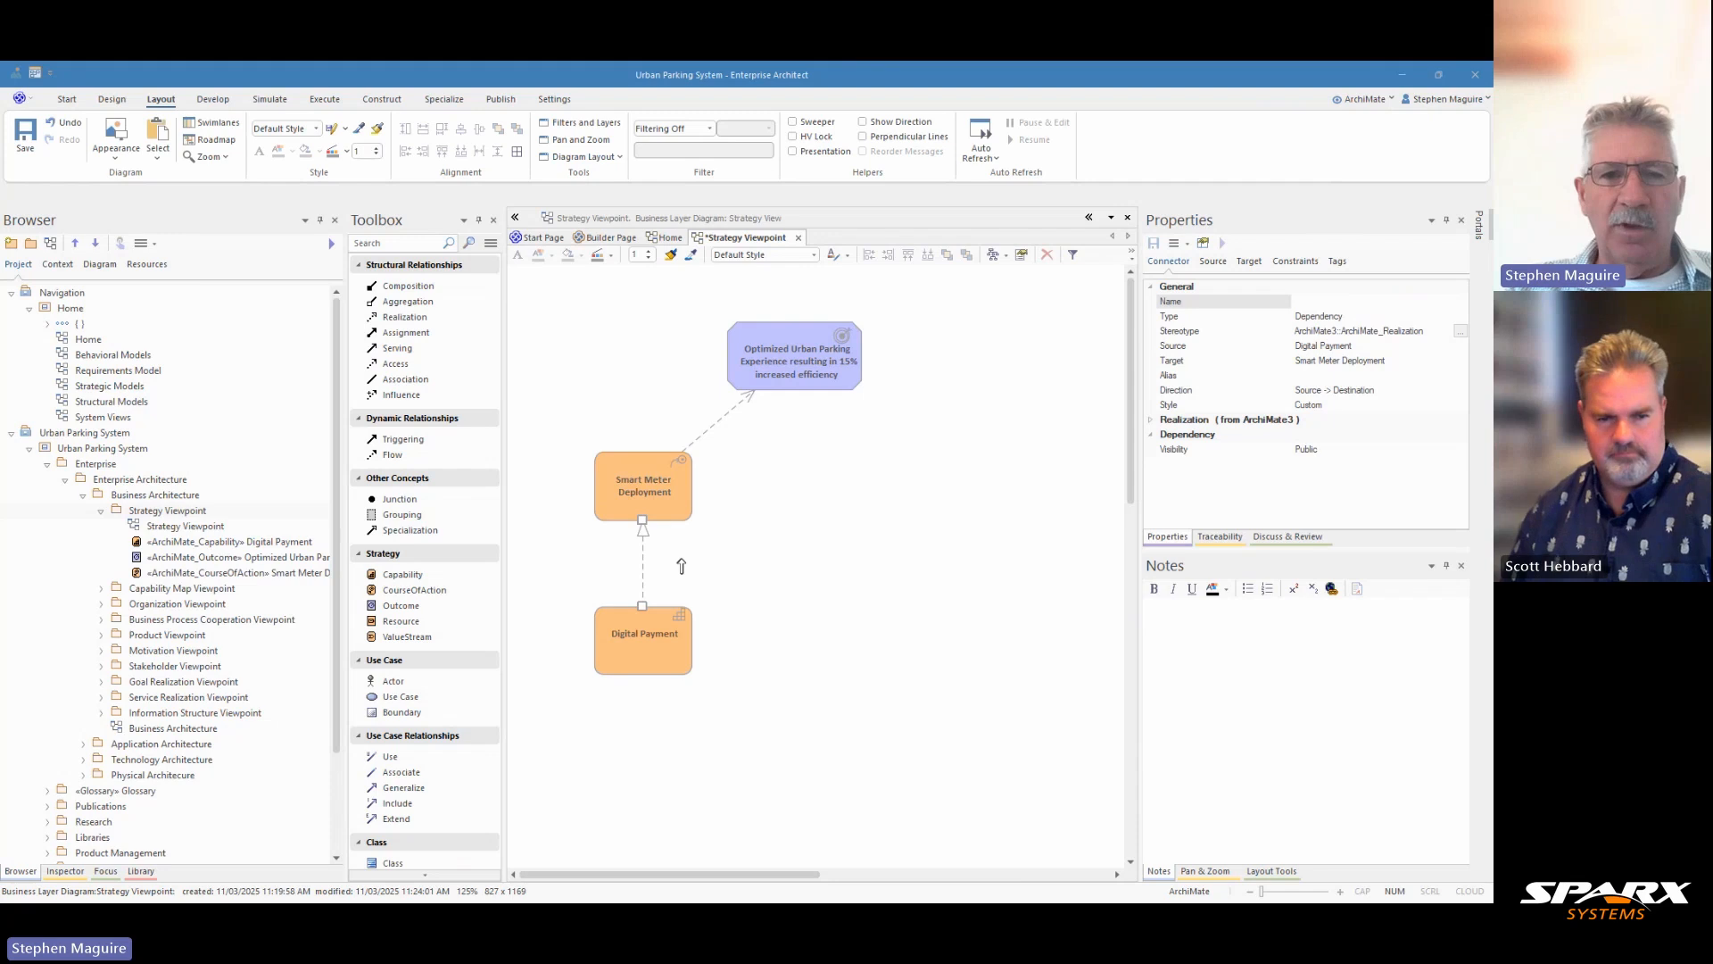
Place a Resource element below Digital Payment, named "IoT Sensor Network".
{"action": "left_click", "coordinate": [410, 624]}
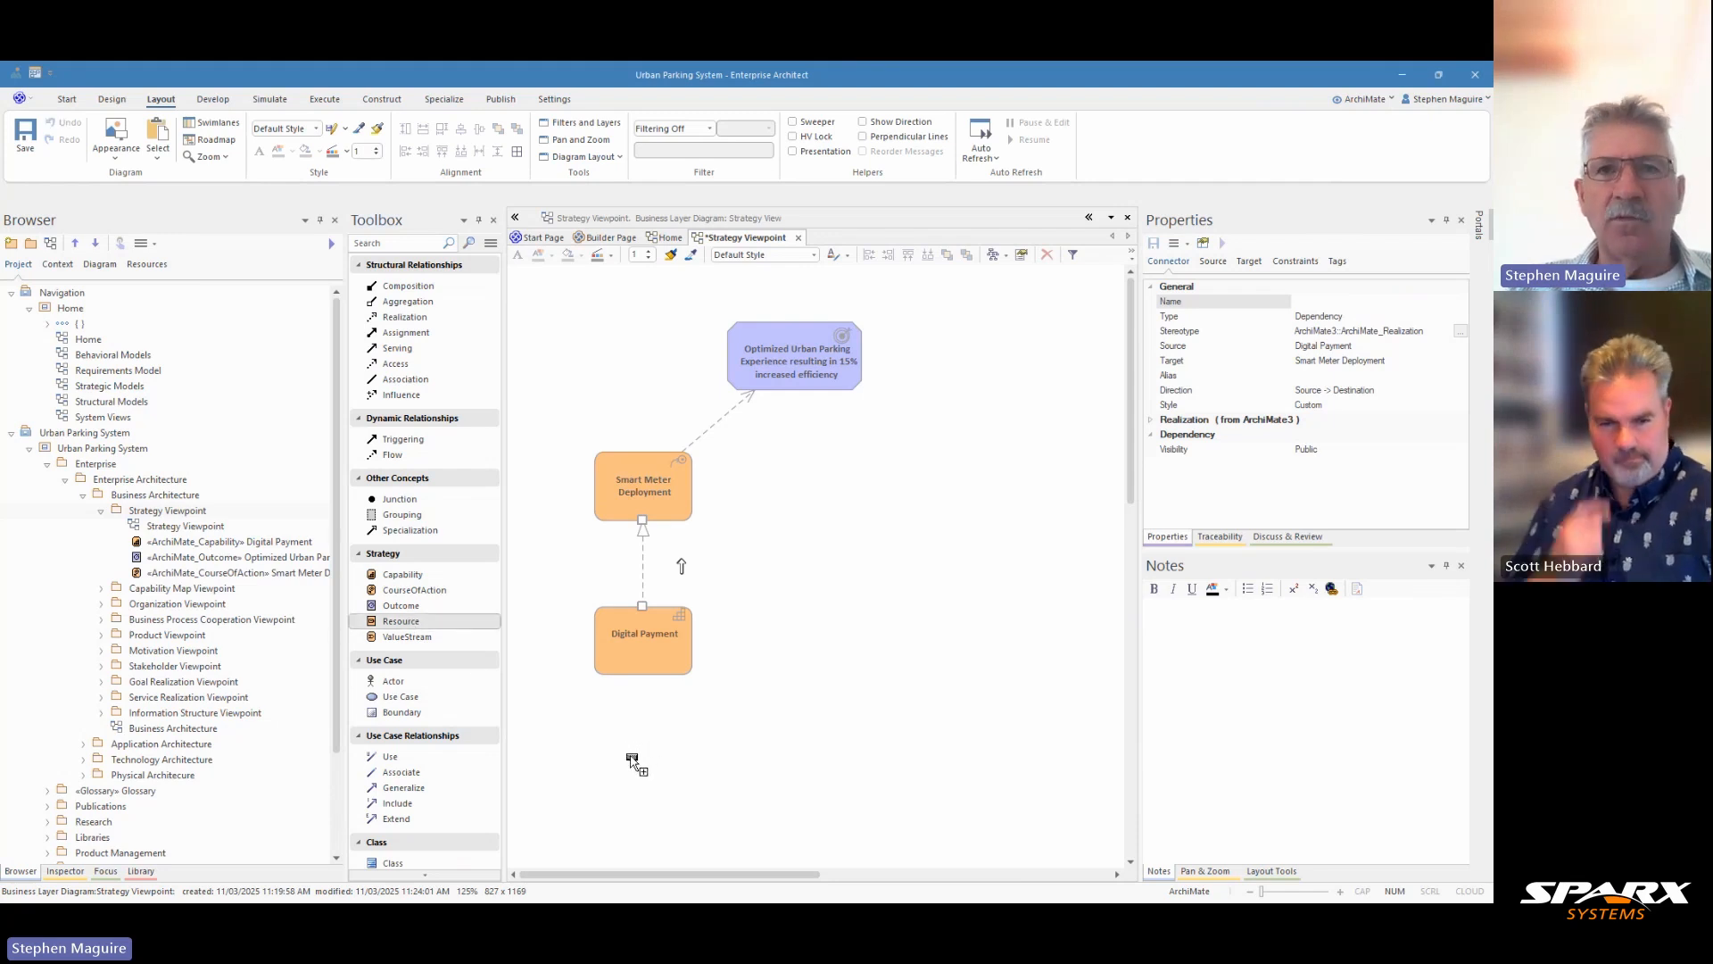
{"action": "left_click", "coordinate": [631, 761]}
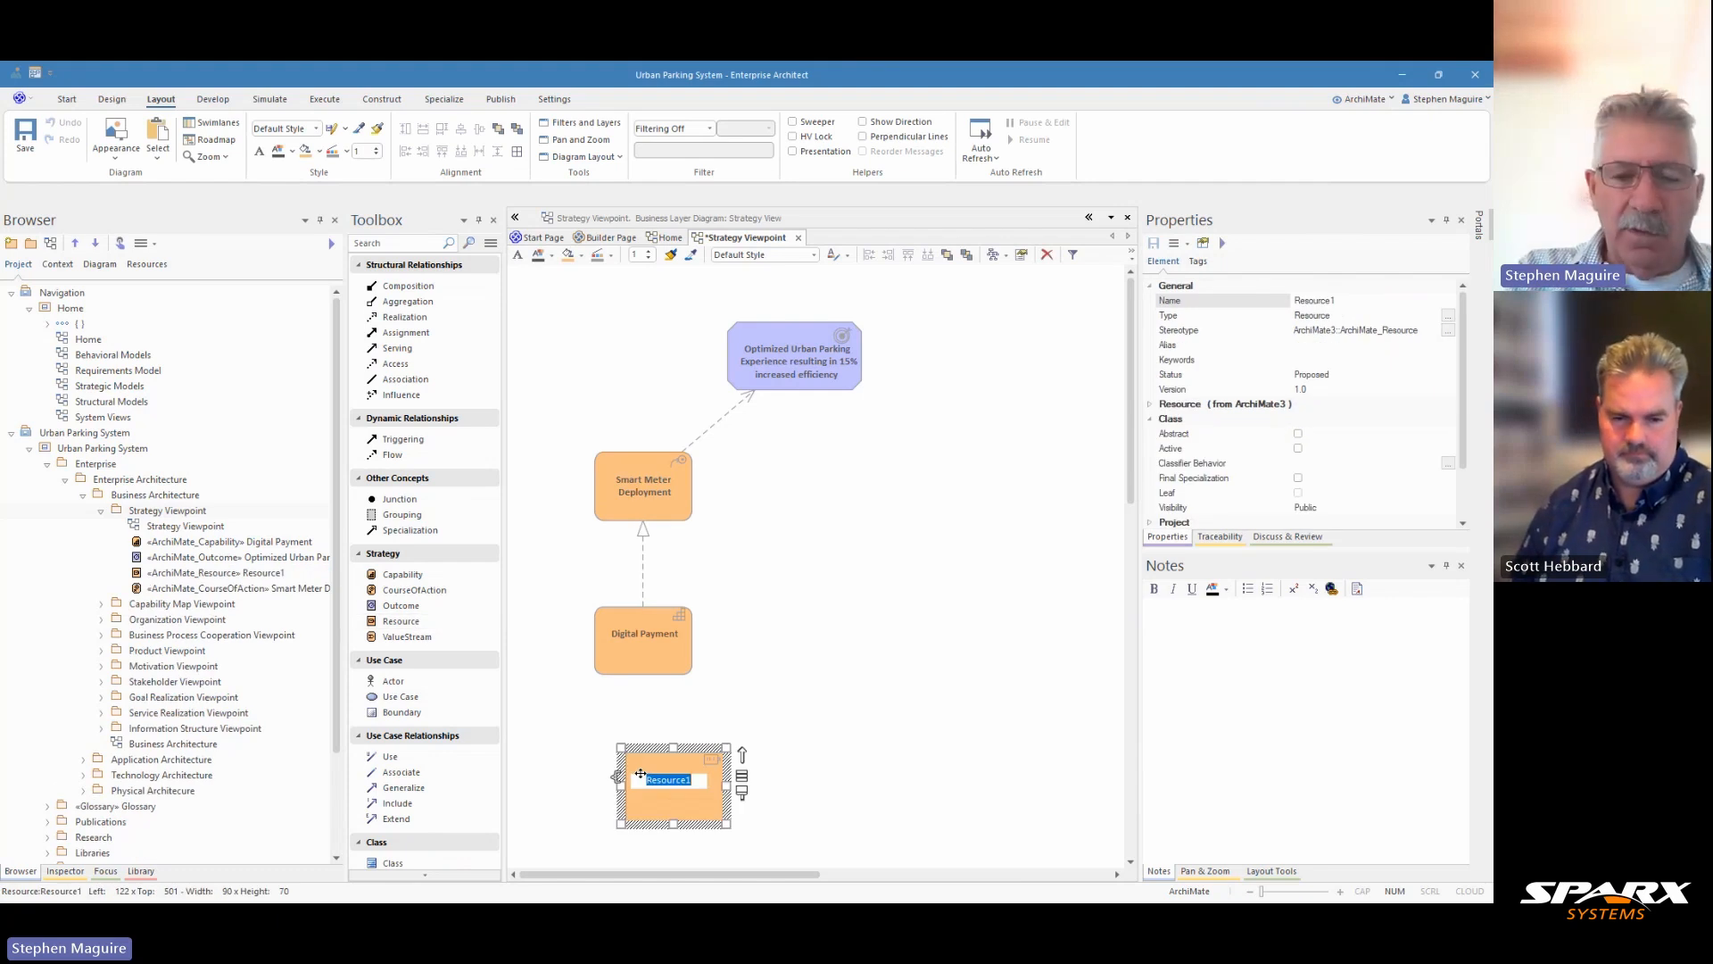
{"action": "key", "text": "BackSpace"}
{"action": "type", "text": "IoT"}
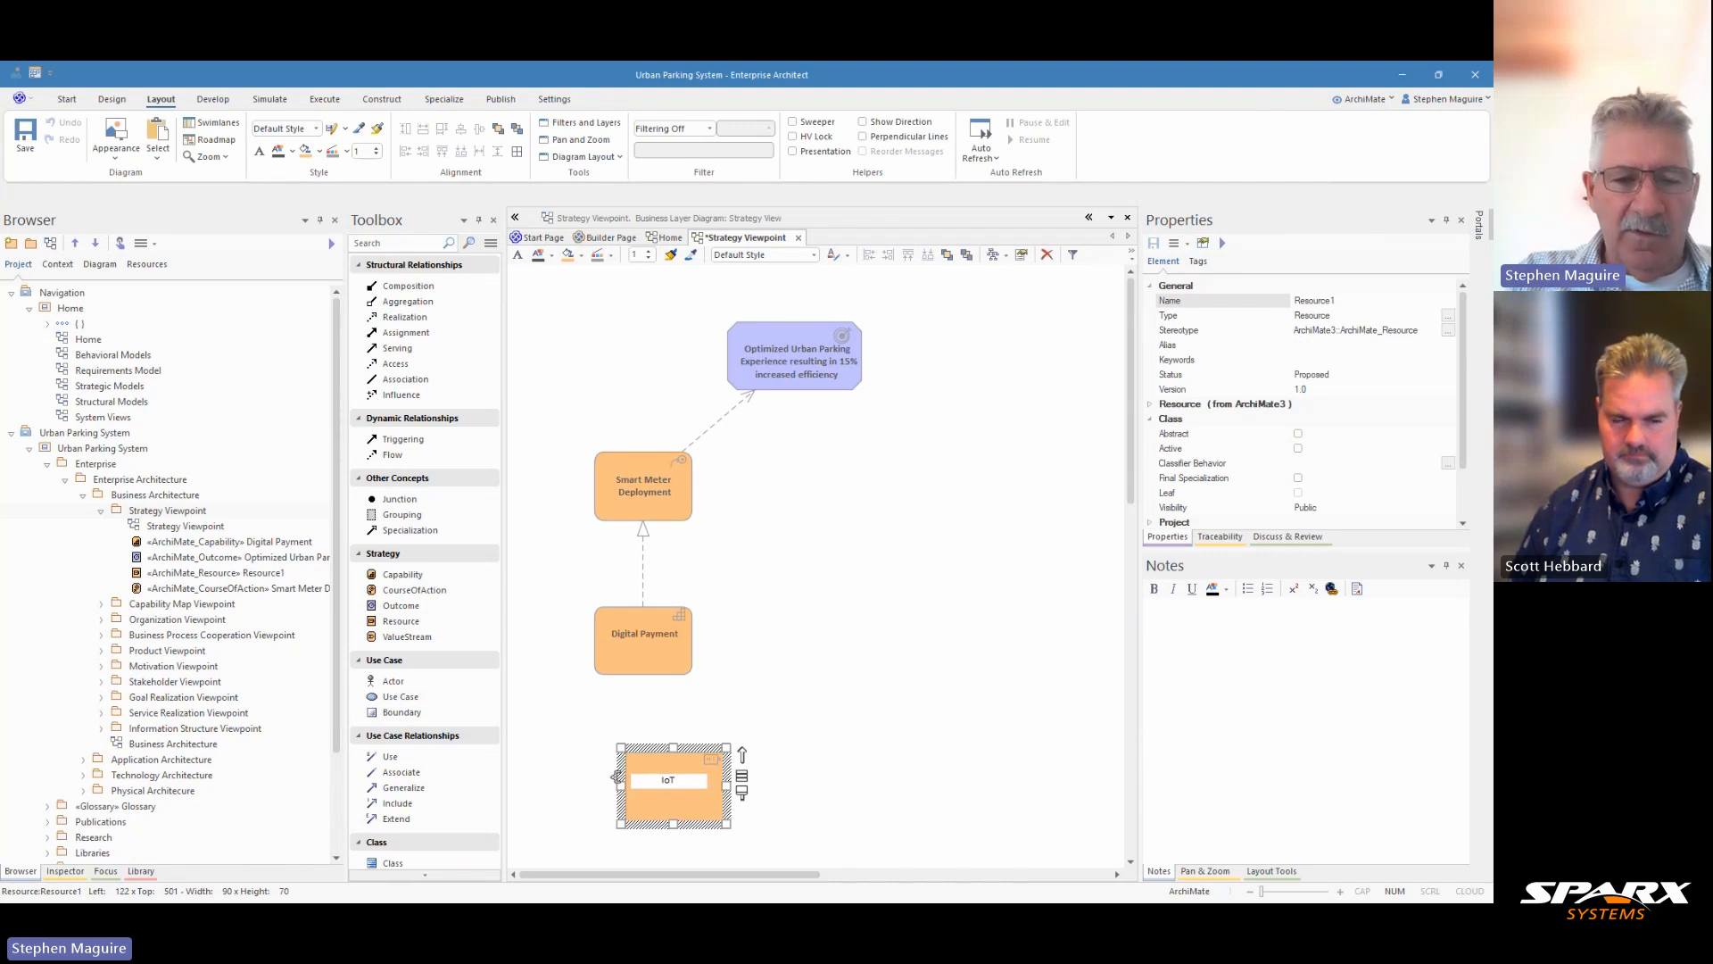
{"action": "type", "text": " Sensor N"}
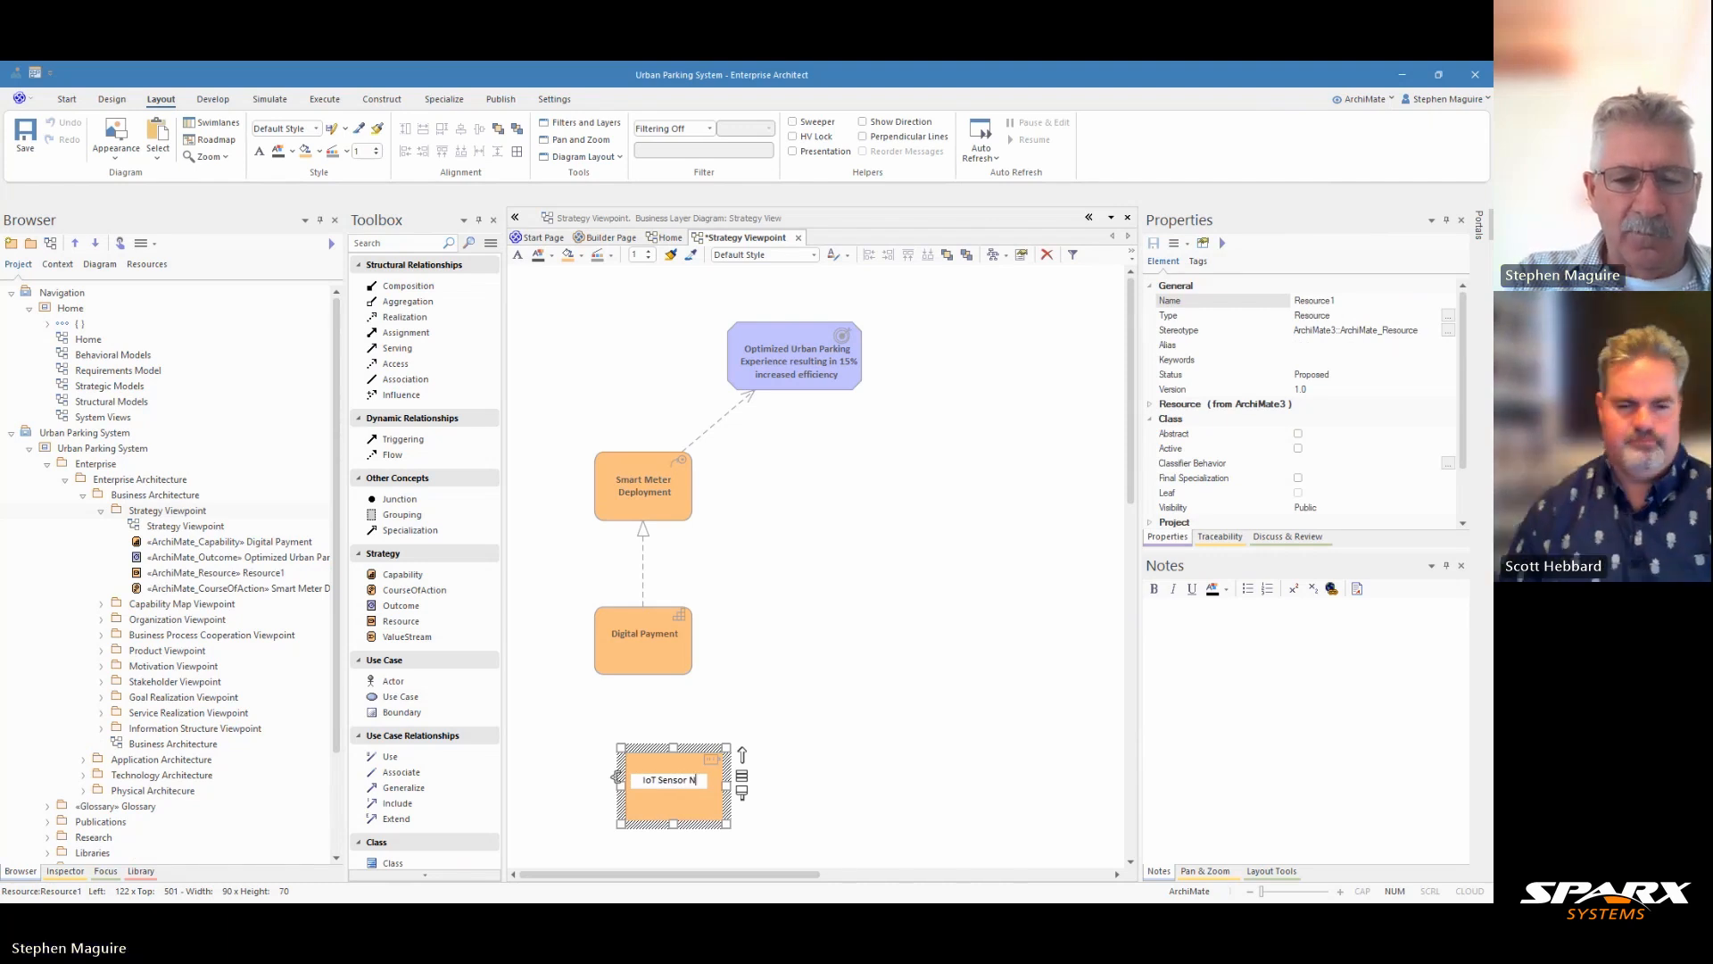
{"action": "type", "text": "etwork"}
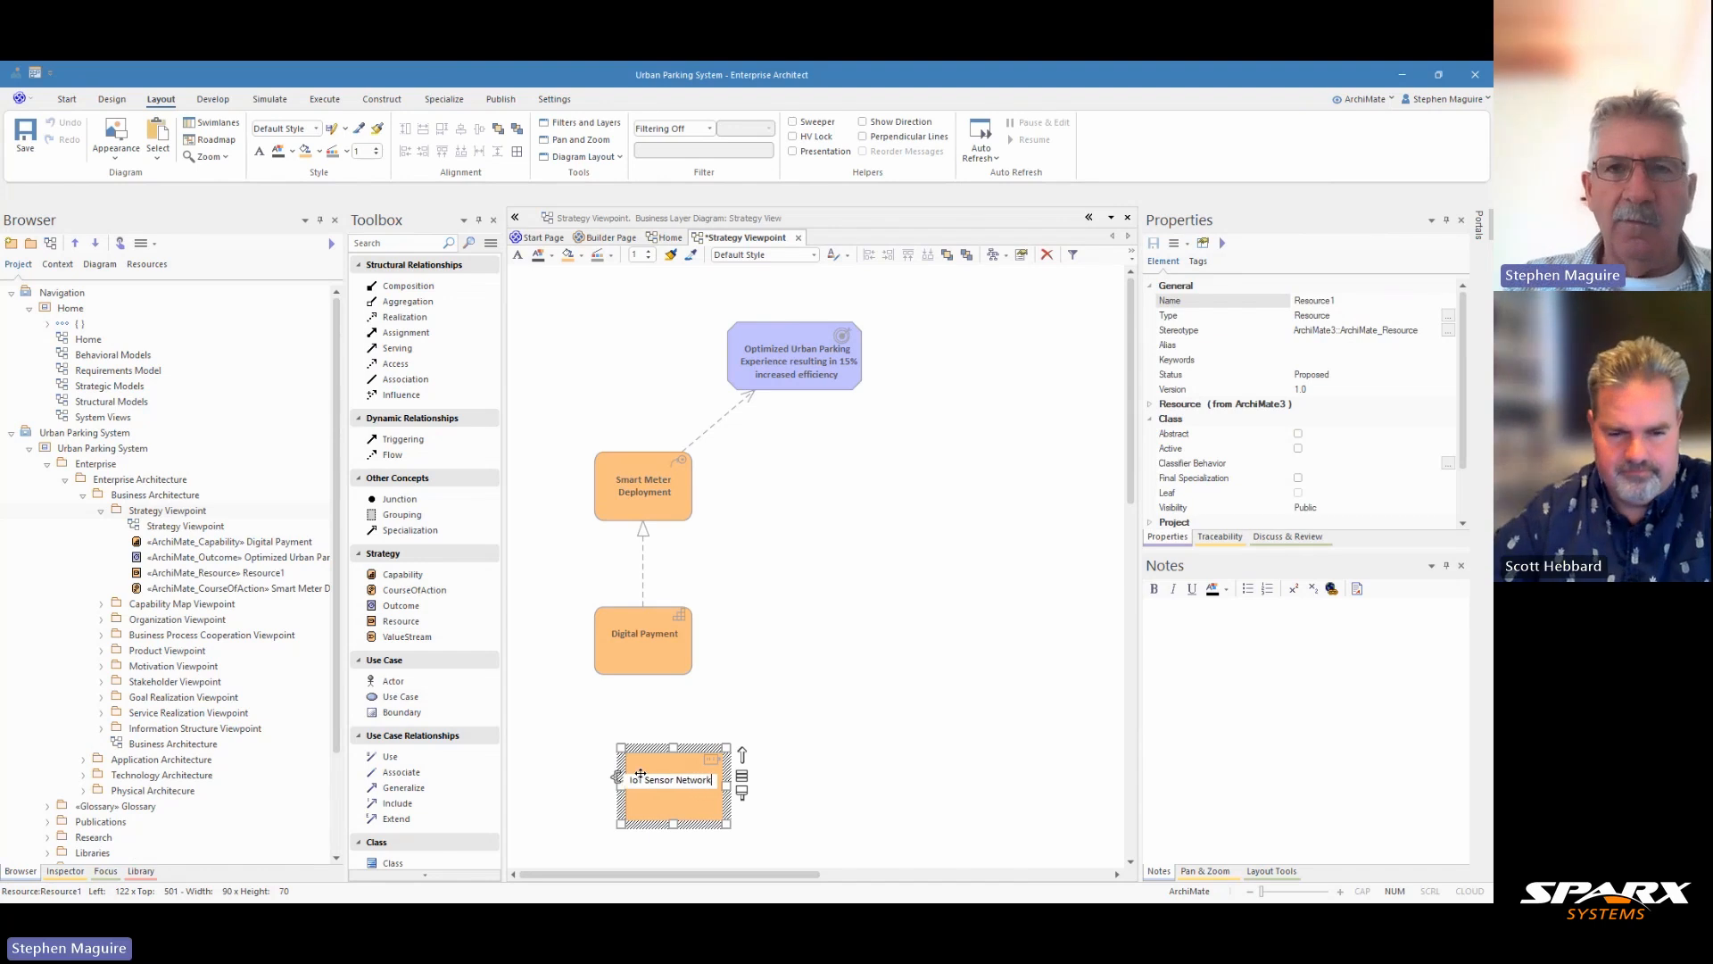
{"action": "left_click", "coordinate": [783, 708]}
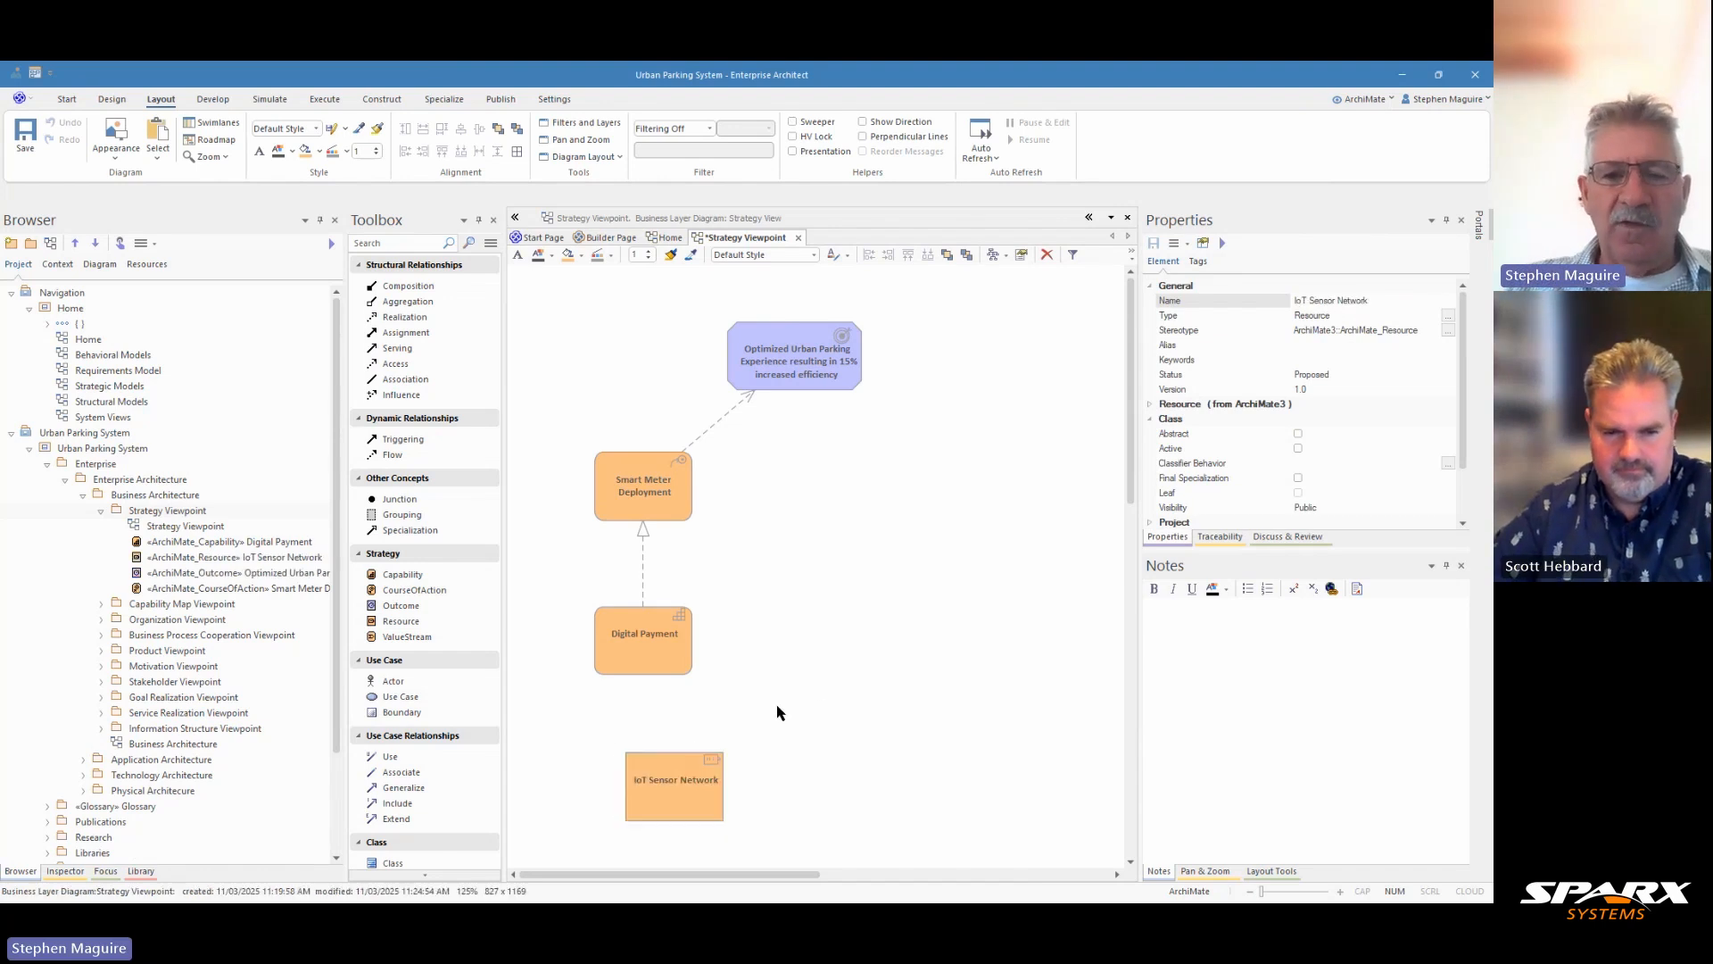
Add notes to IoT Sensor Network on detecting vehicle presence, monitoring parking space utilization and transmitting data to central management systems.
{"action": "left_click", "coordinate": [699, 772]}
{"action": "left_click", "coordinate": [1159, 623]}
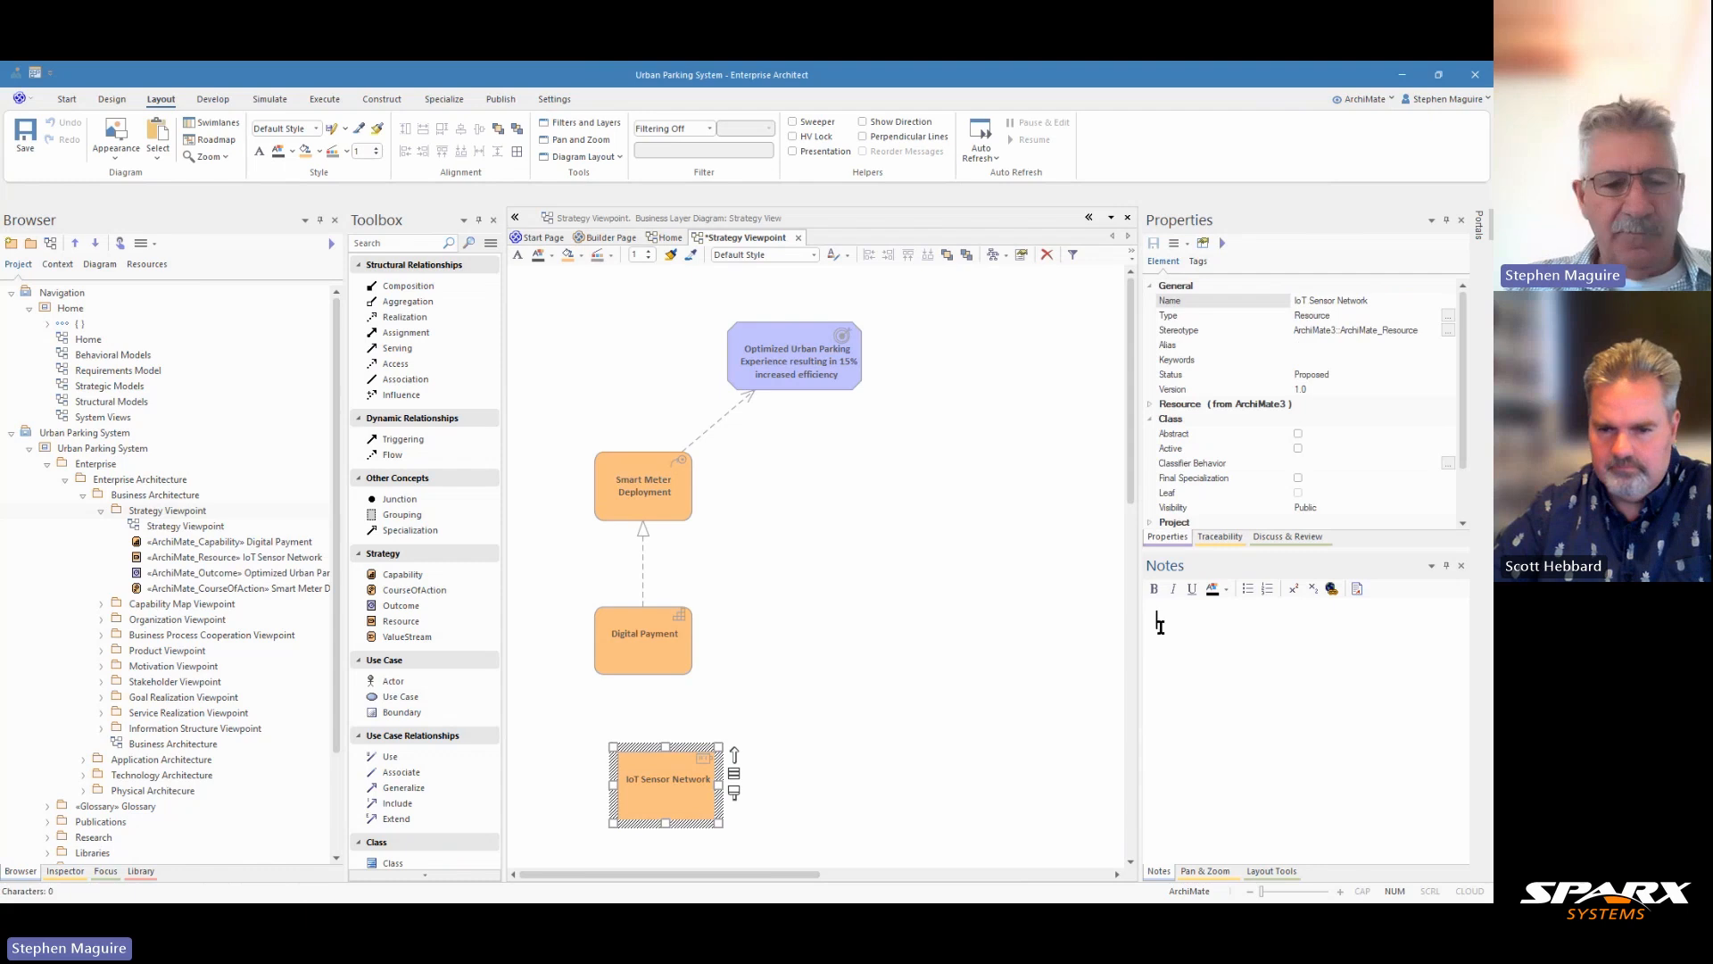
{"action": "type", "text": "Interconnected system of sensors detecting vehicle presence and monitoring parking space utilization. Includes communication infrastructure for transmitting data to central management systems."}
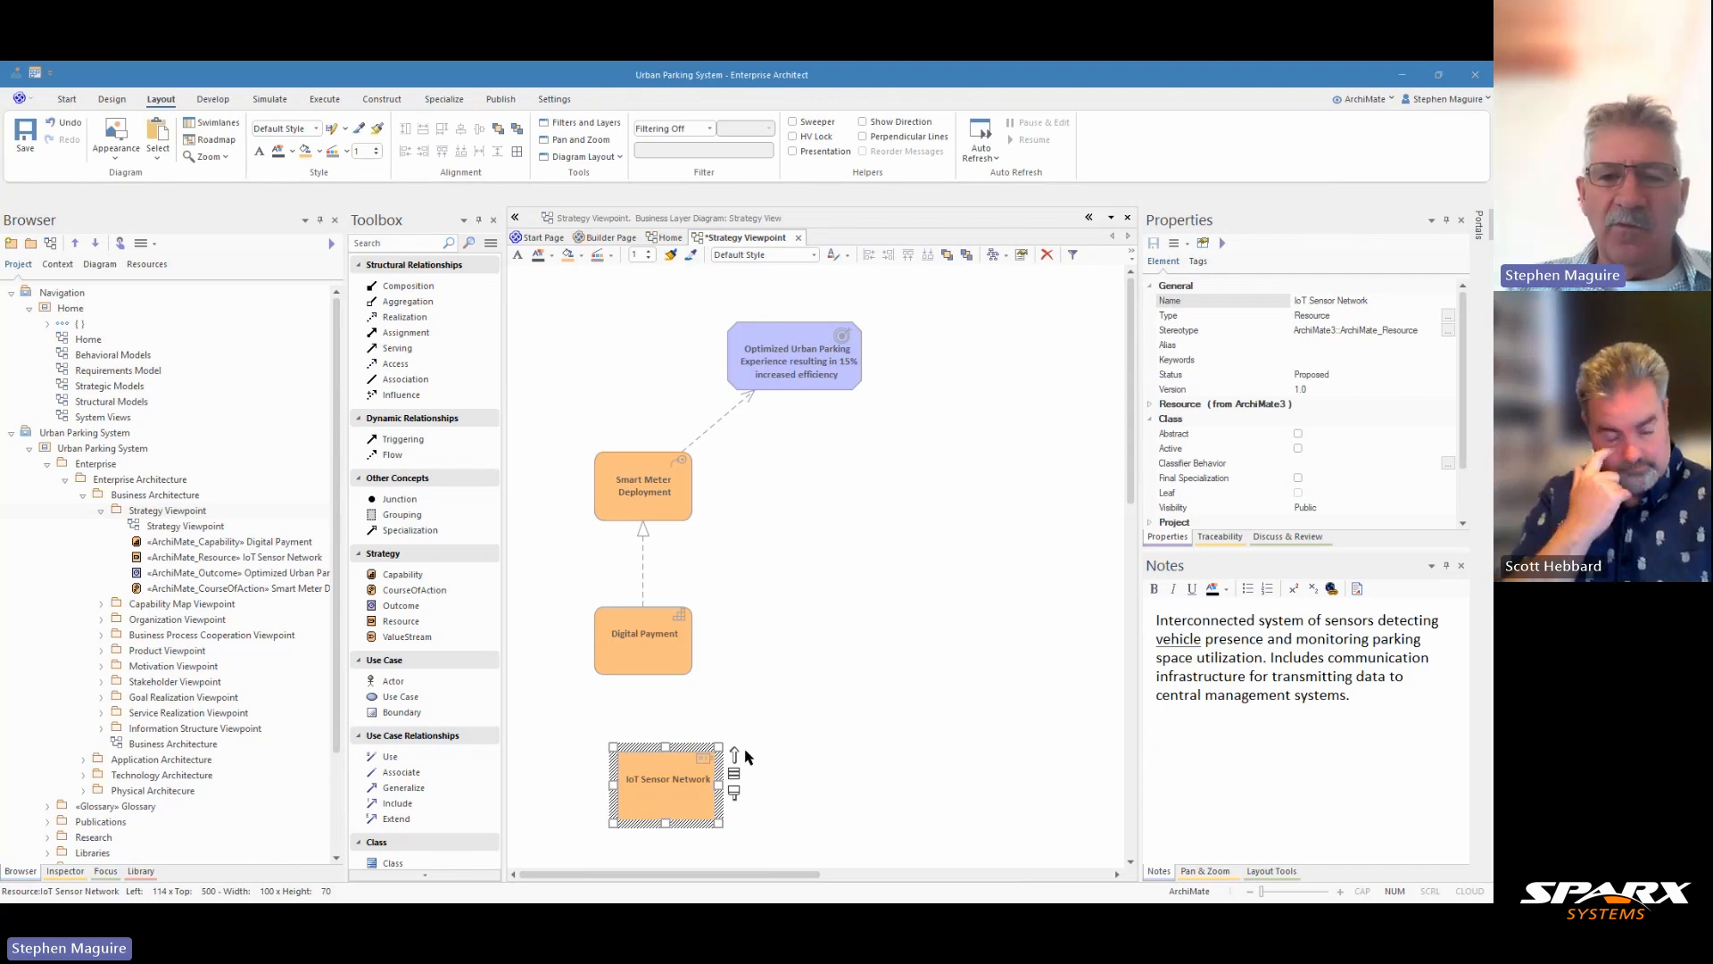
Connect IoT Sensor Network to Digital Payment with an Assignment relationship and align the resource beneath the capability.
{"action": "left_click_drag", "start_coordinate": [735, 755], "coordinate": [648, 651]}
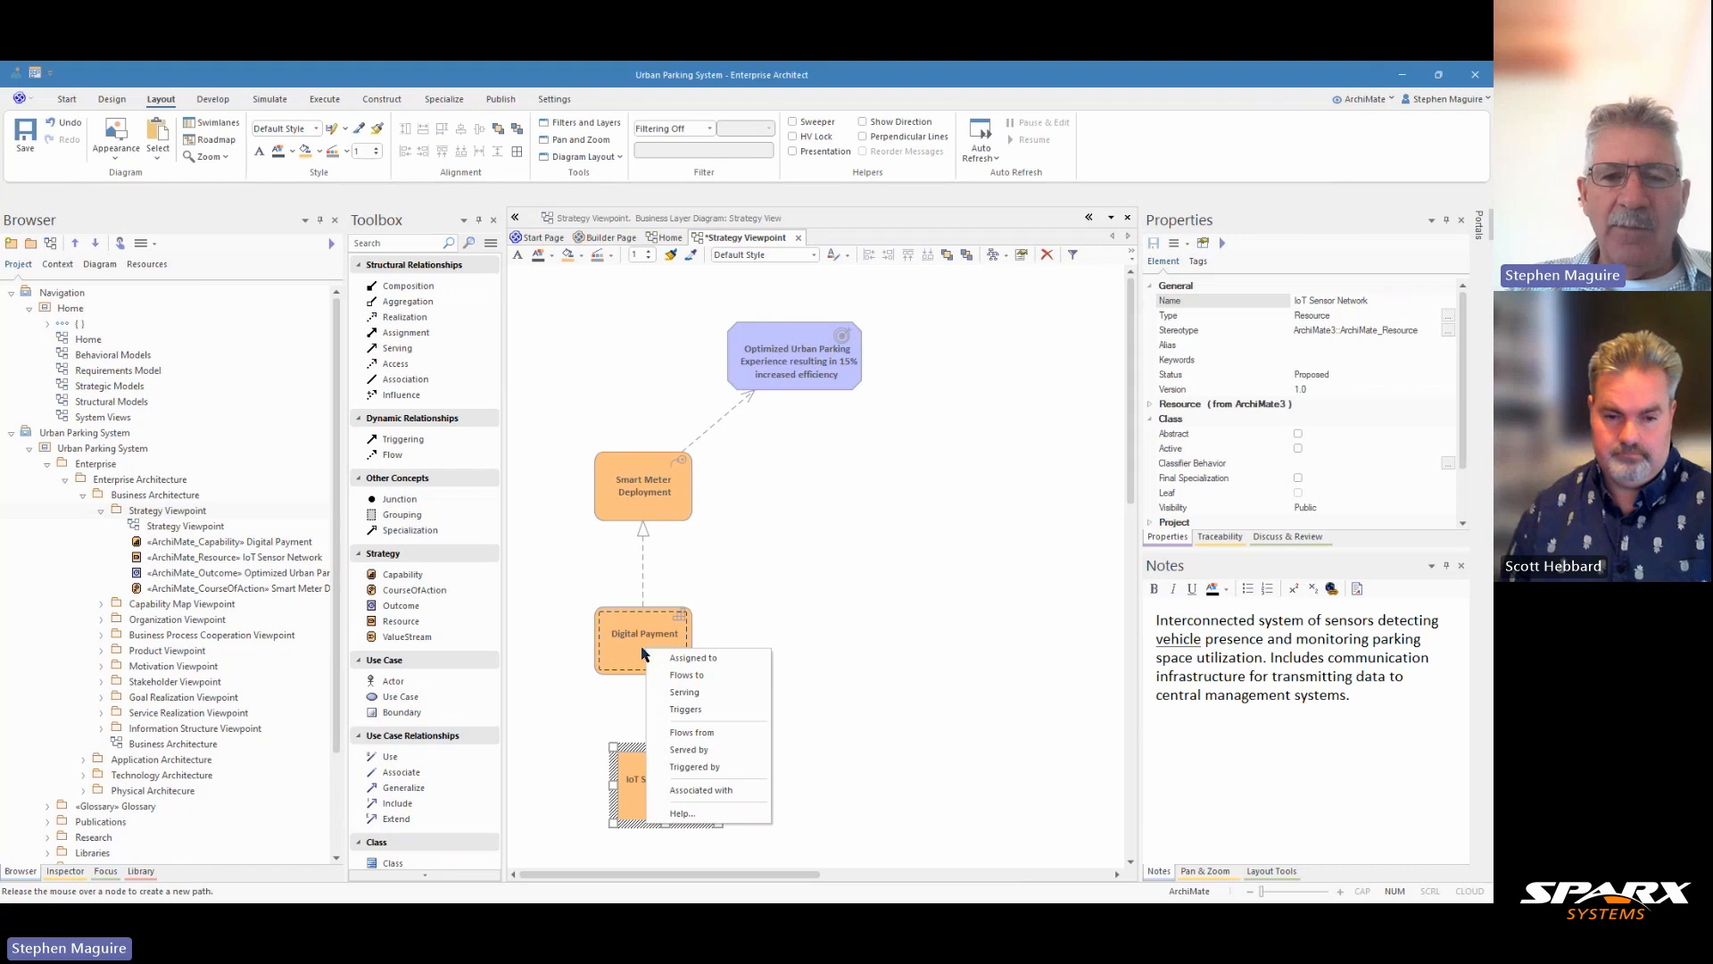
{"action": "left_click", "coordinate": [723, 667]}
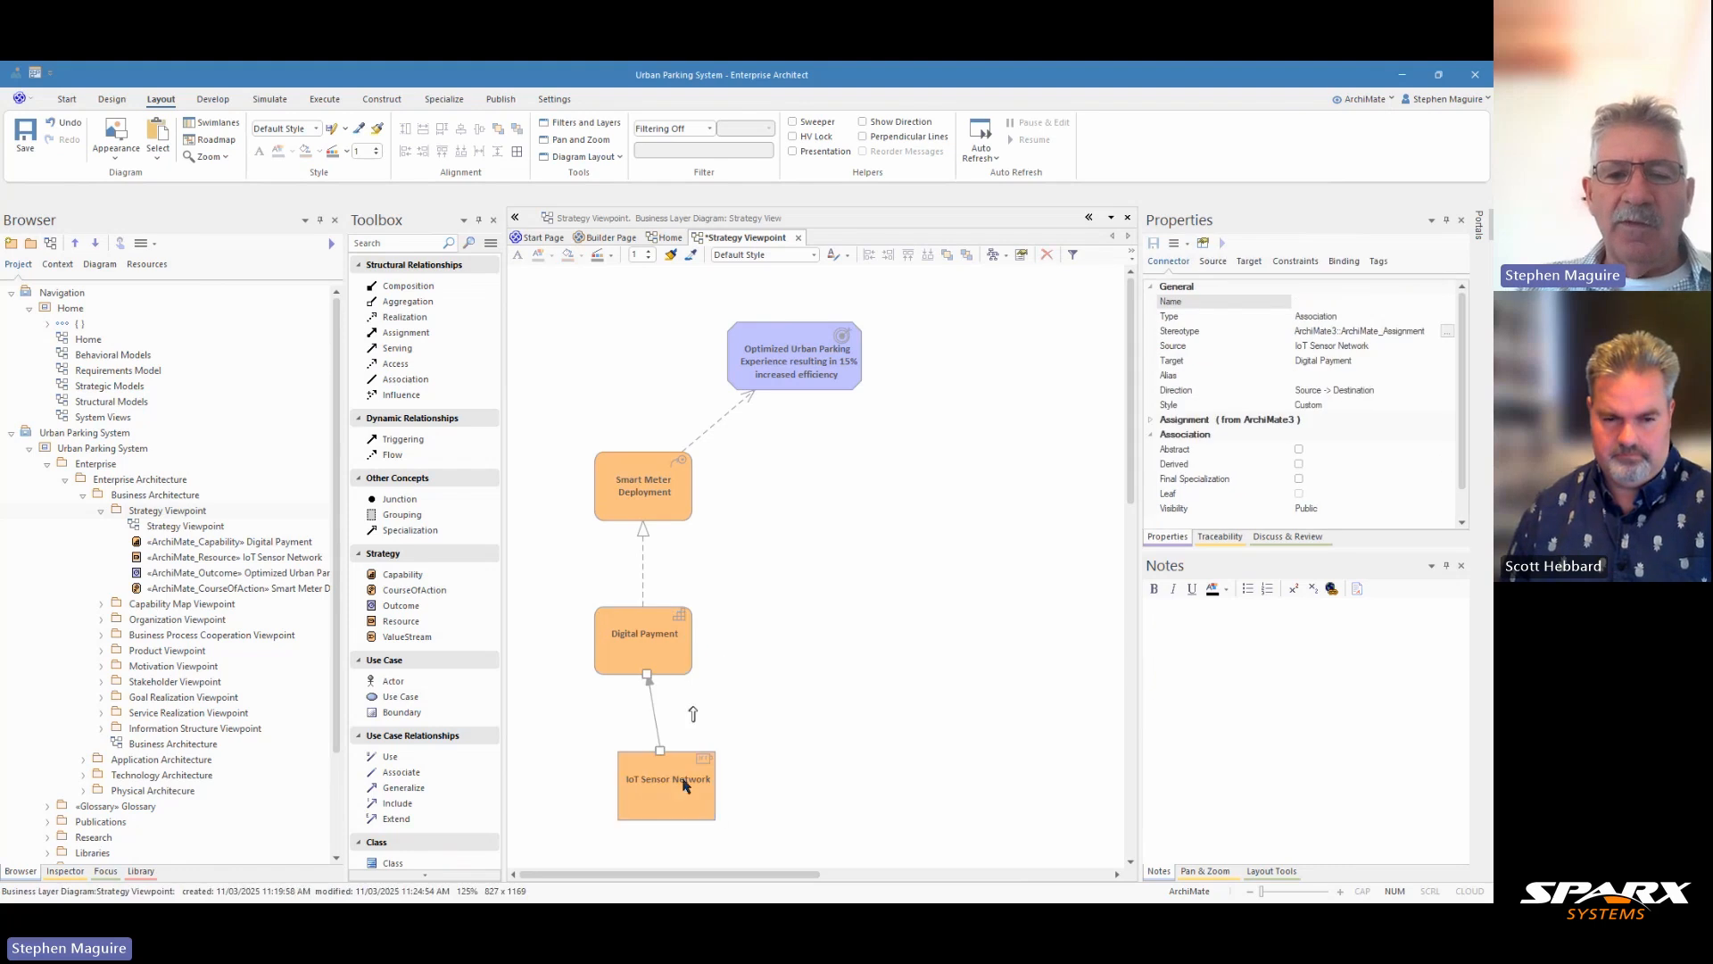
{"action": "left_click_drag", "start_coordinate": [687, 785], "coordinate": [664, 786]}
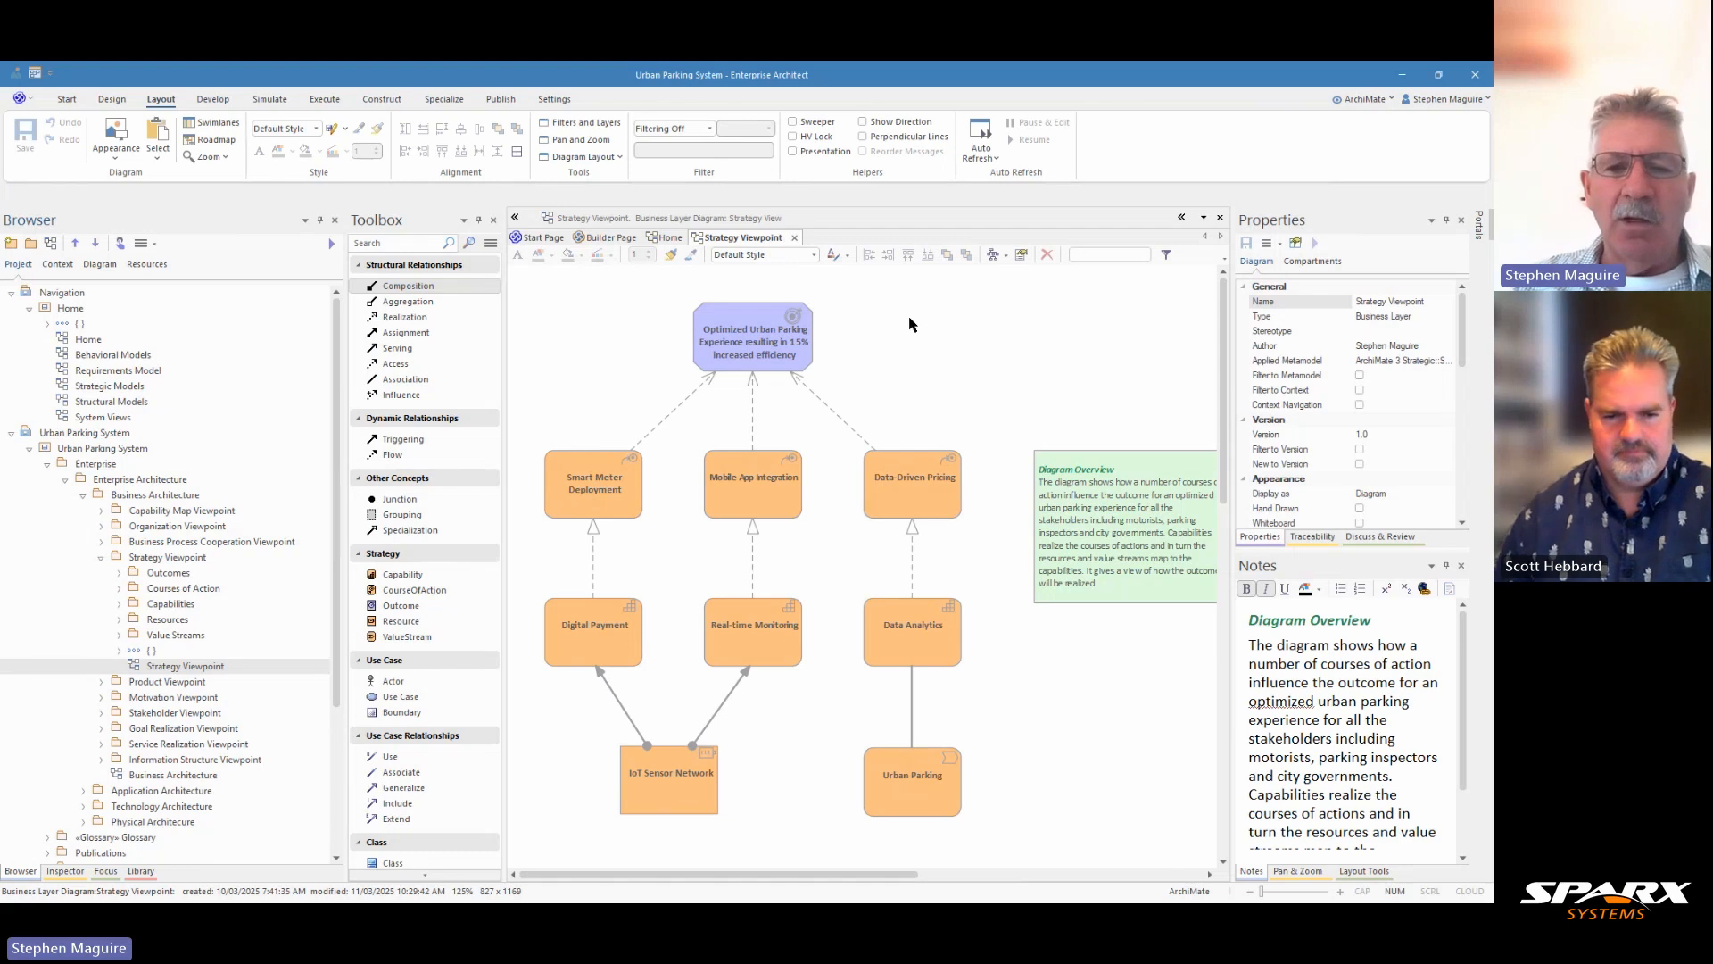
Turn on the Presentation helper for the completed strategy diagram and check element selection on Real-time Monitoring and Digital Payment.
{"action": "left_click", "coordinate": [690, 783]}
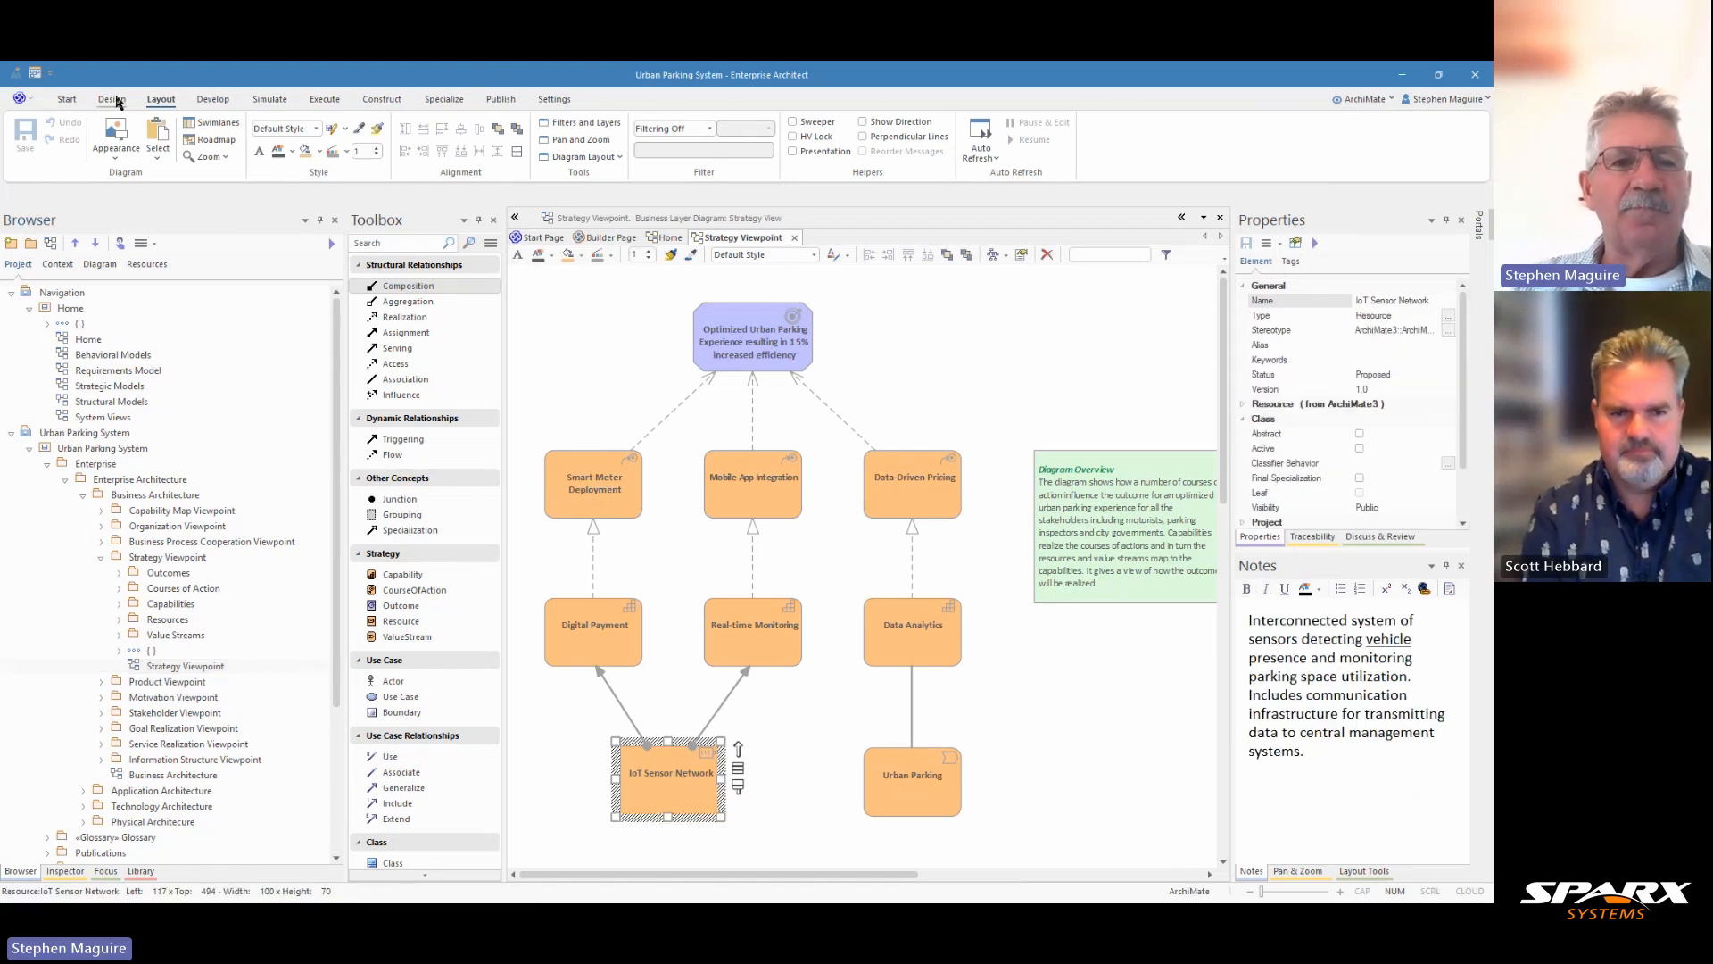
{"action": "left_click", "coordinate": [792, 152]}
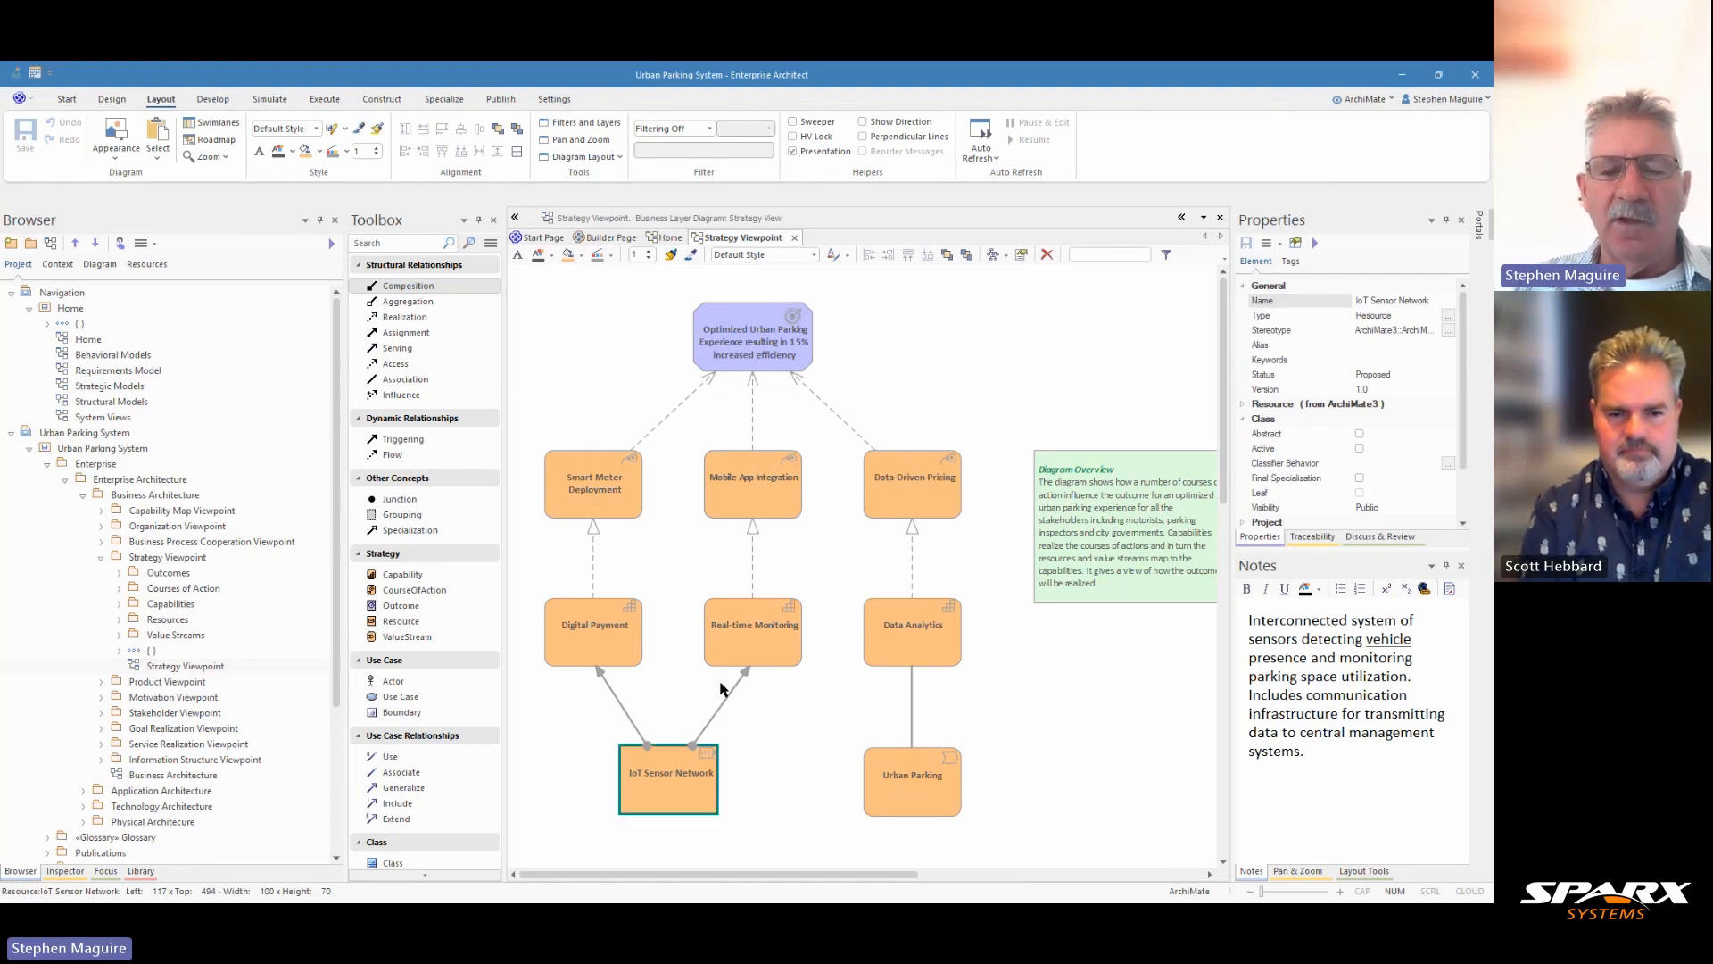
{"action": "left_click", "coordinate": [731, 656]}
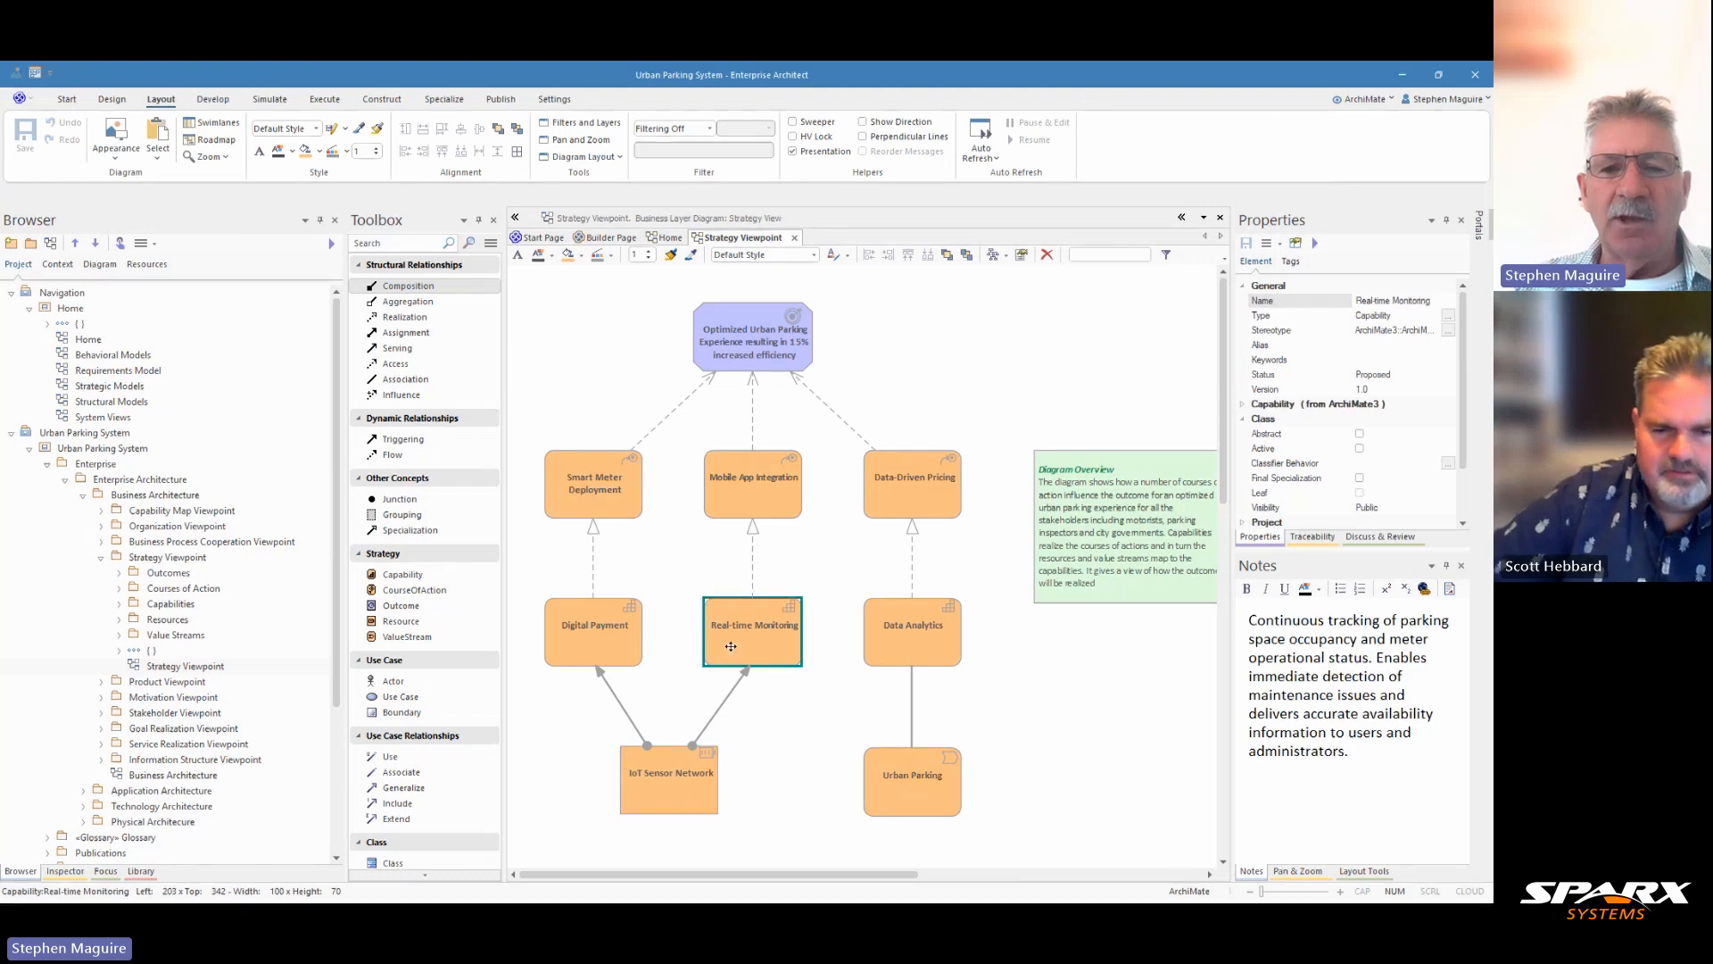
{"action": "left_click", "coordinate": [612, 644]}
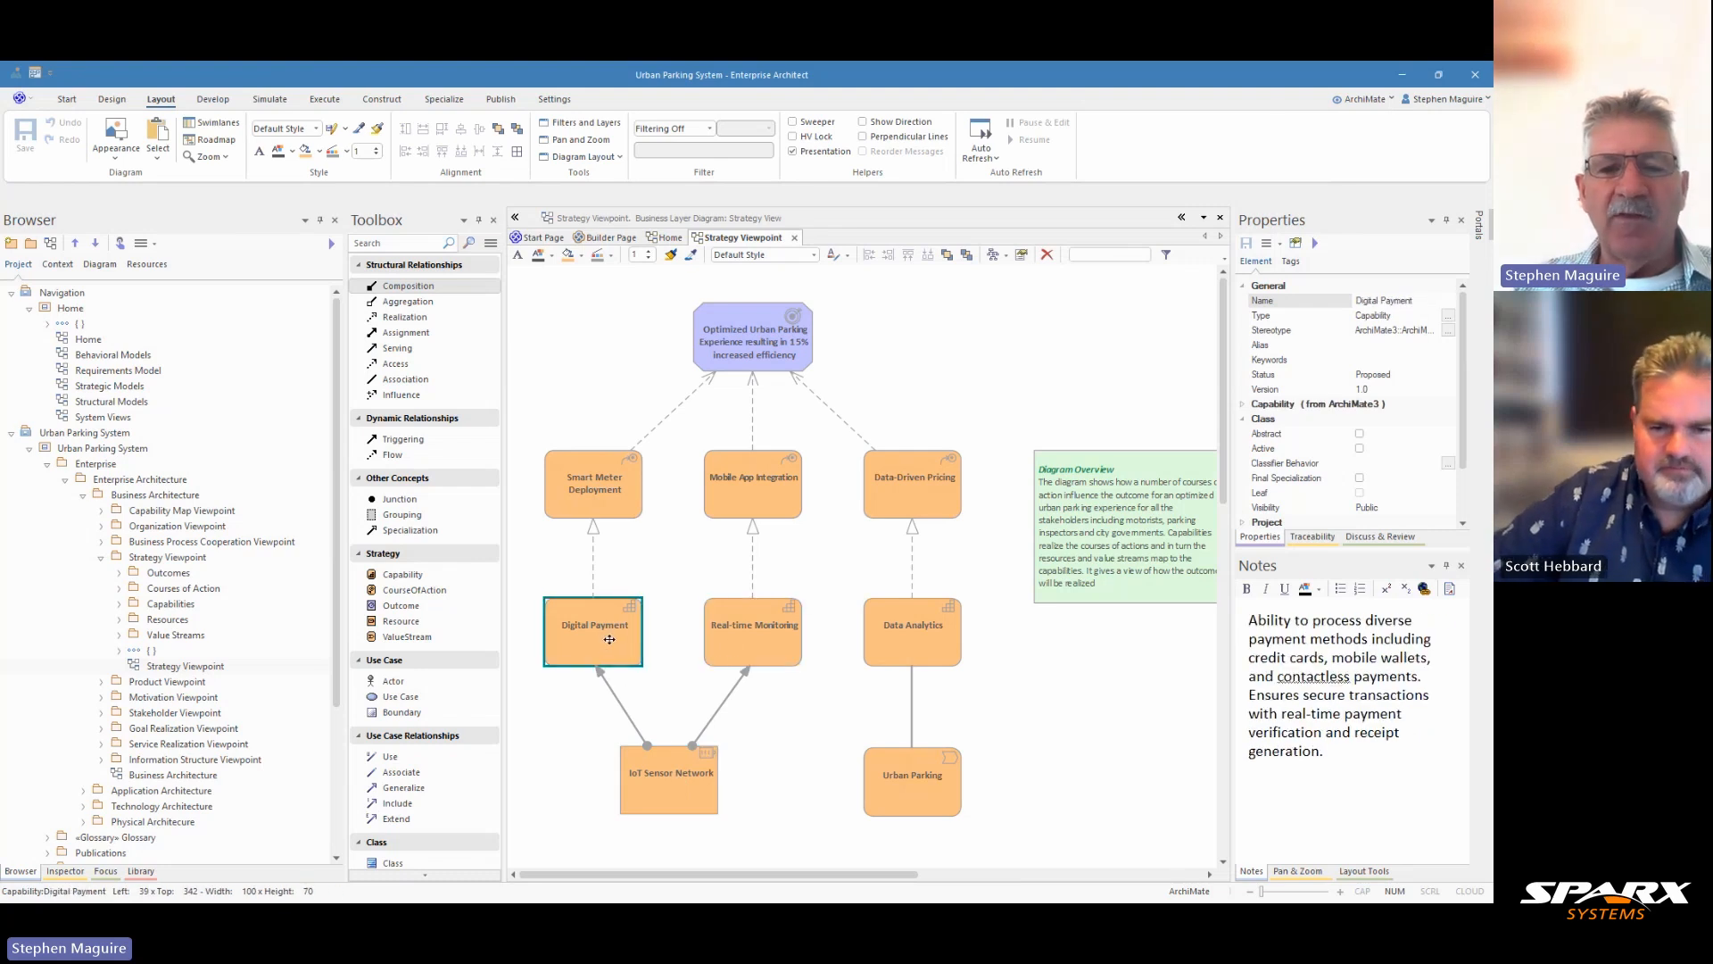
Select the IoT Sensor Network resource and turn on Show Direction for its relationships.
{"action": "left_click", "coordinate": [655, 787]}
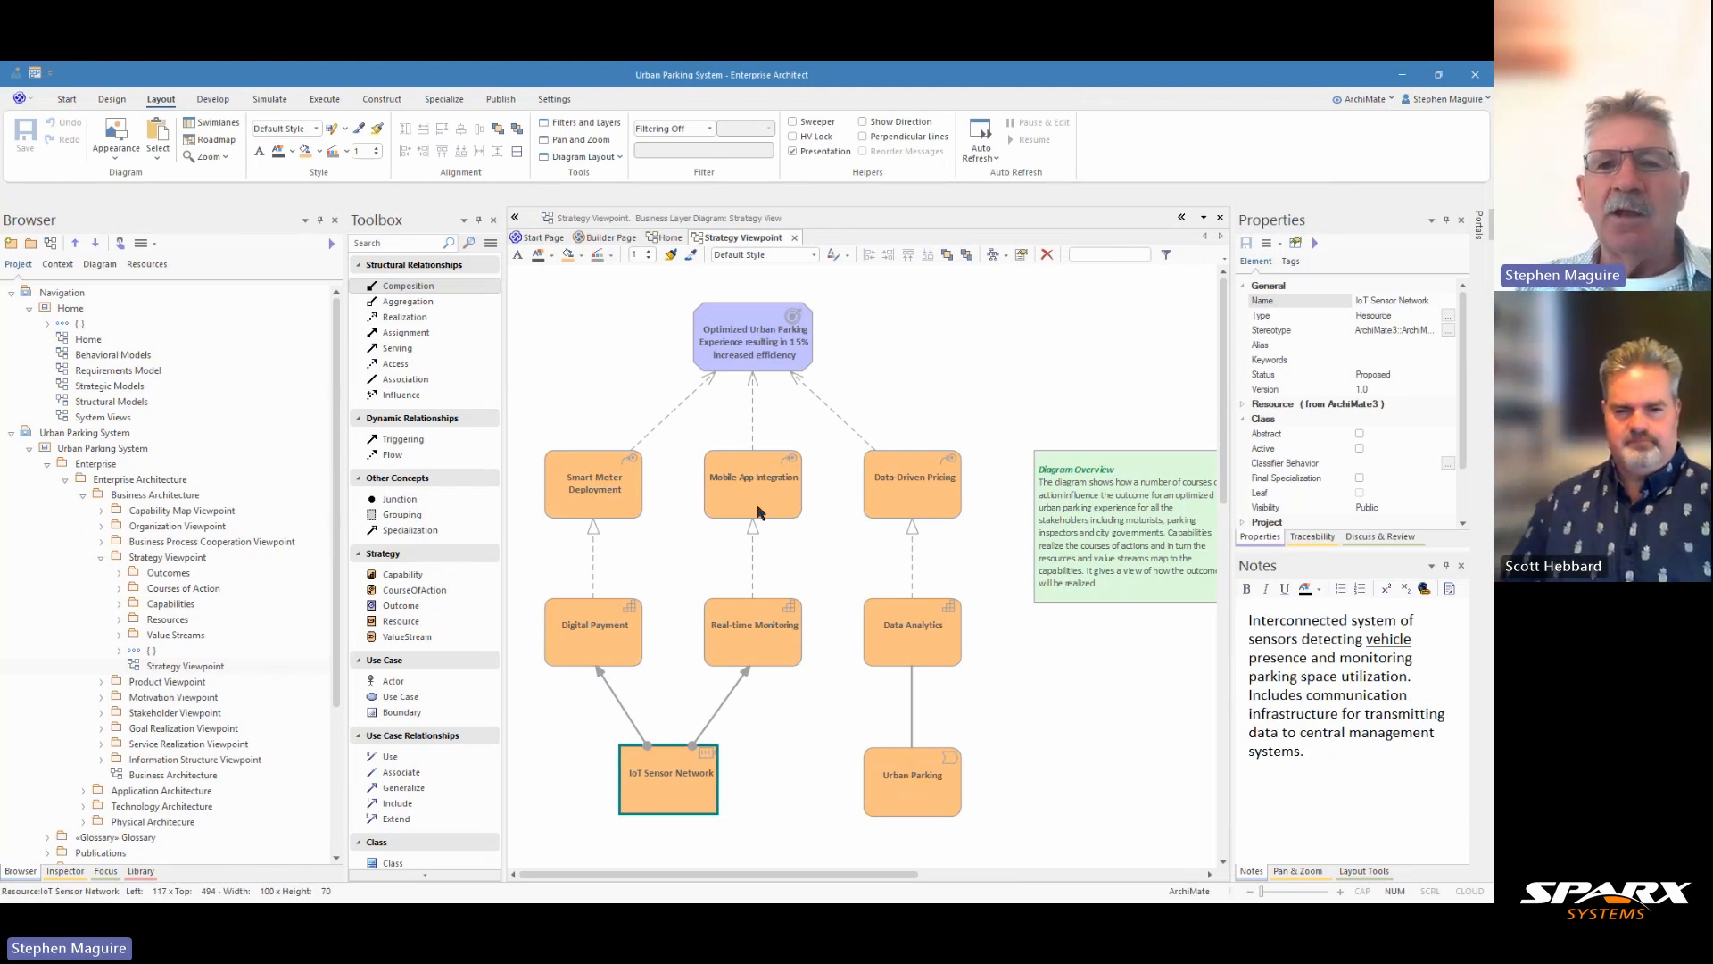
{"action": "left_click", "coordinate": [863, 123]}
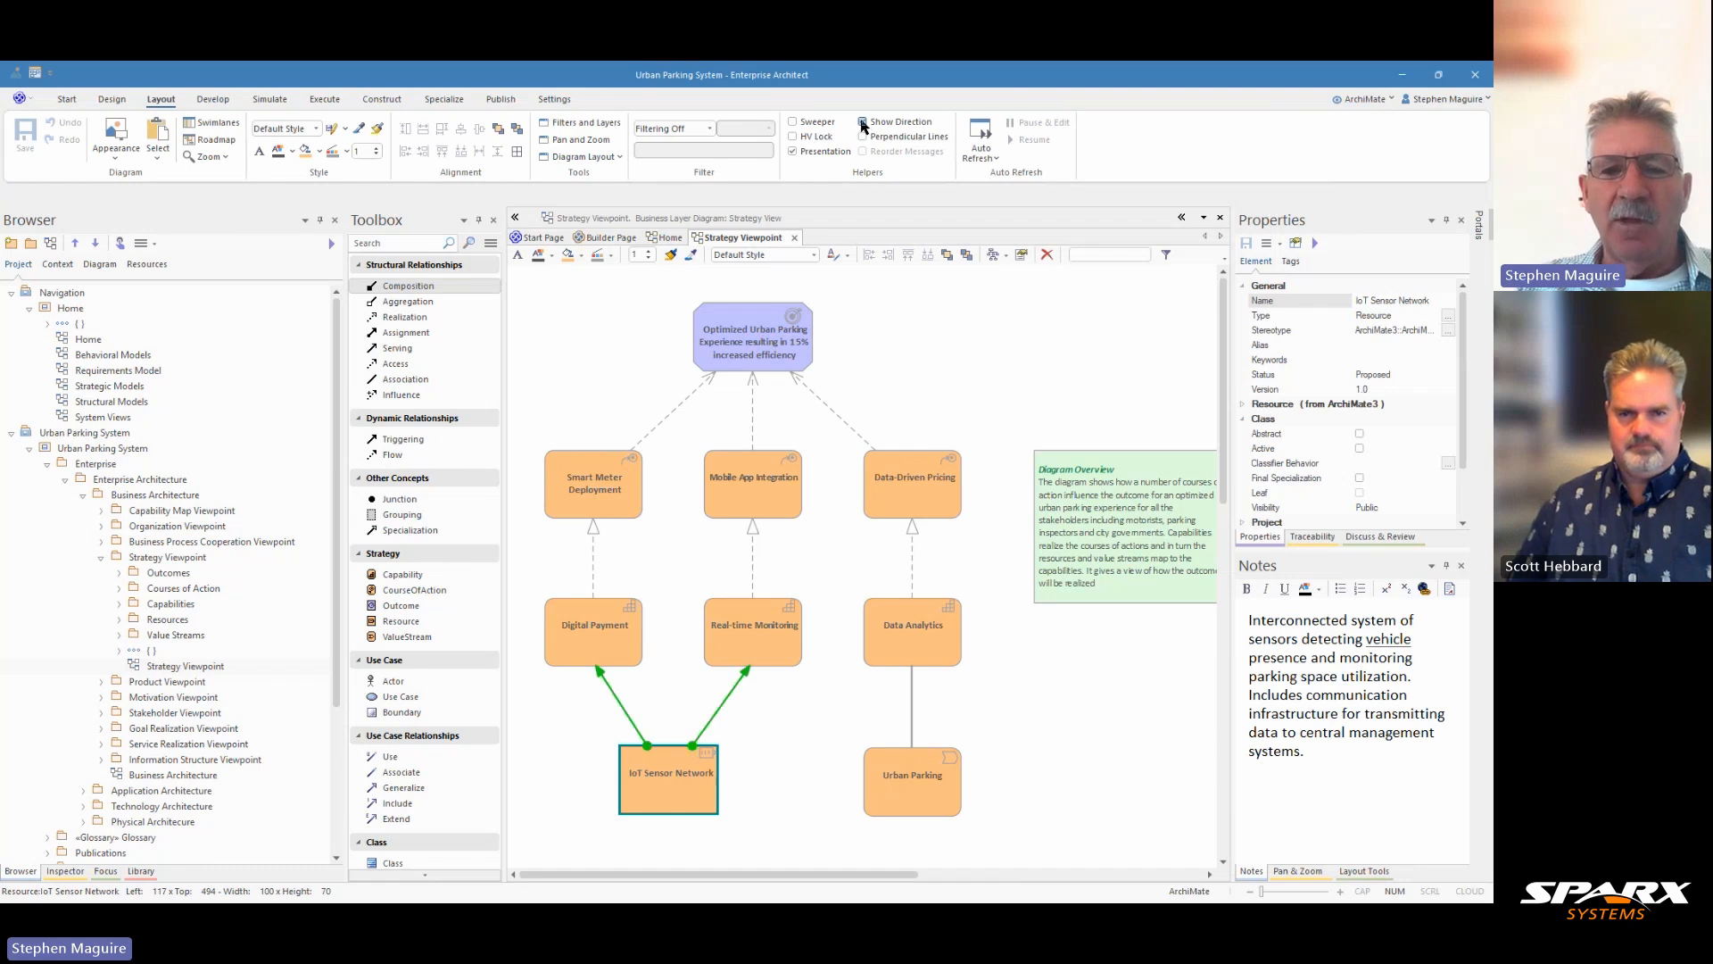
Examine the relationship directions of Real-time Monitoring, the outcome and IoT Sensor Network, and widen the area showing the outcome's properties and notes.
{"action": "left_click", "coordinate": [748, 623]}
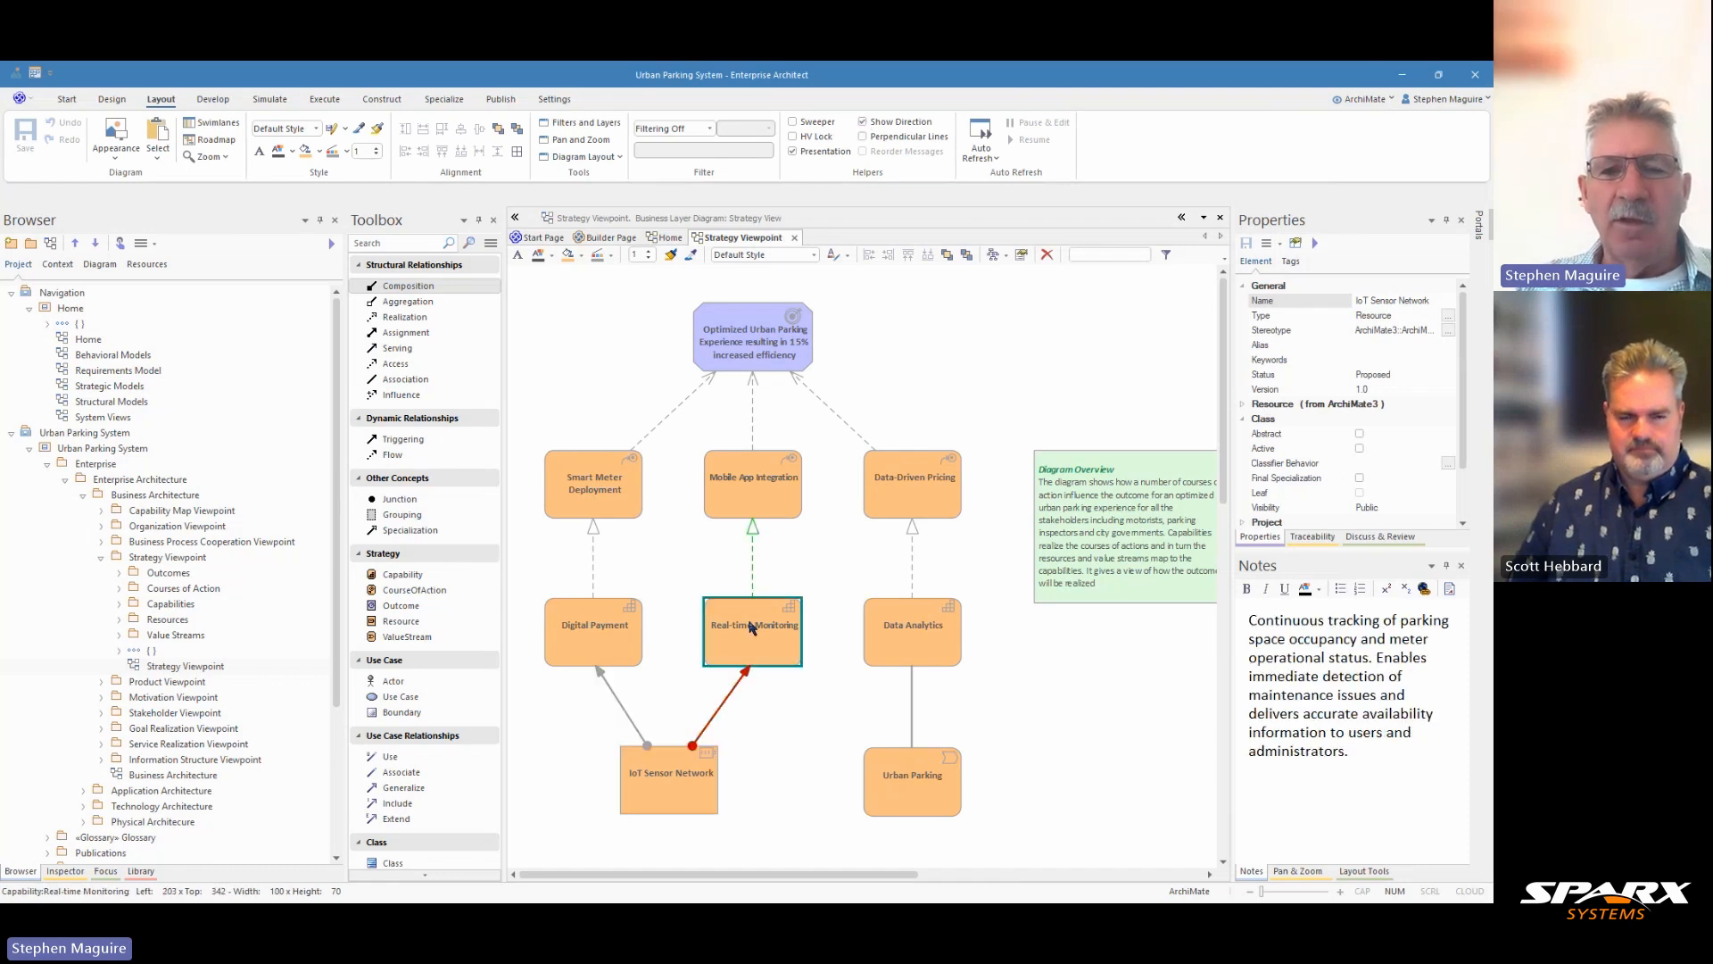
{"action": "left_click", "coordinate": [738, 362]}
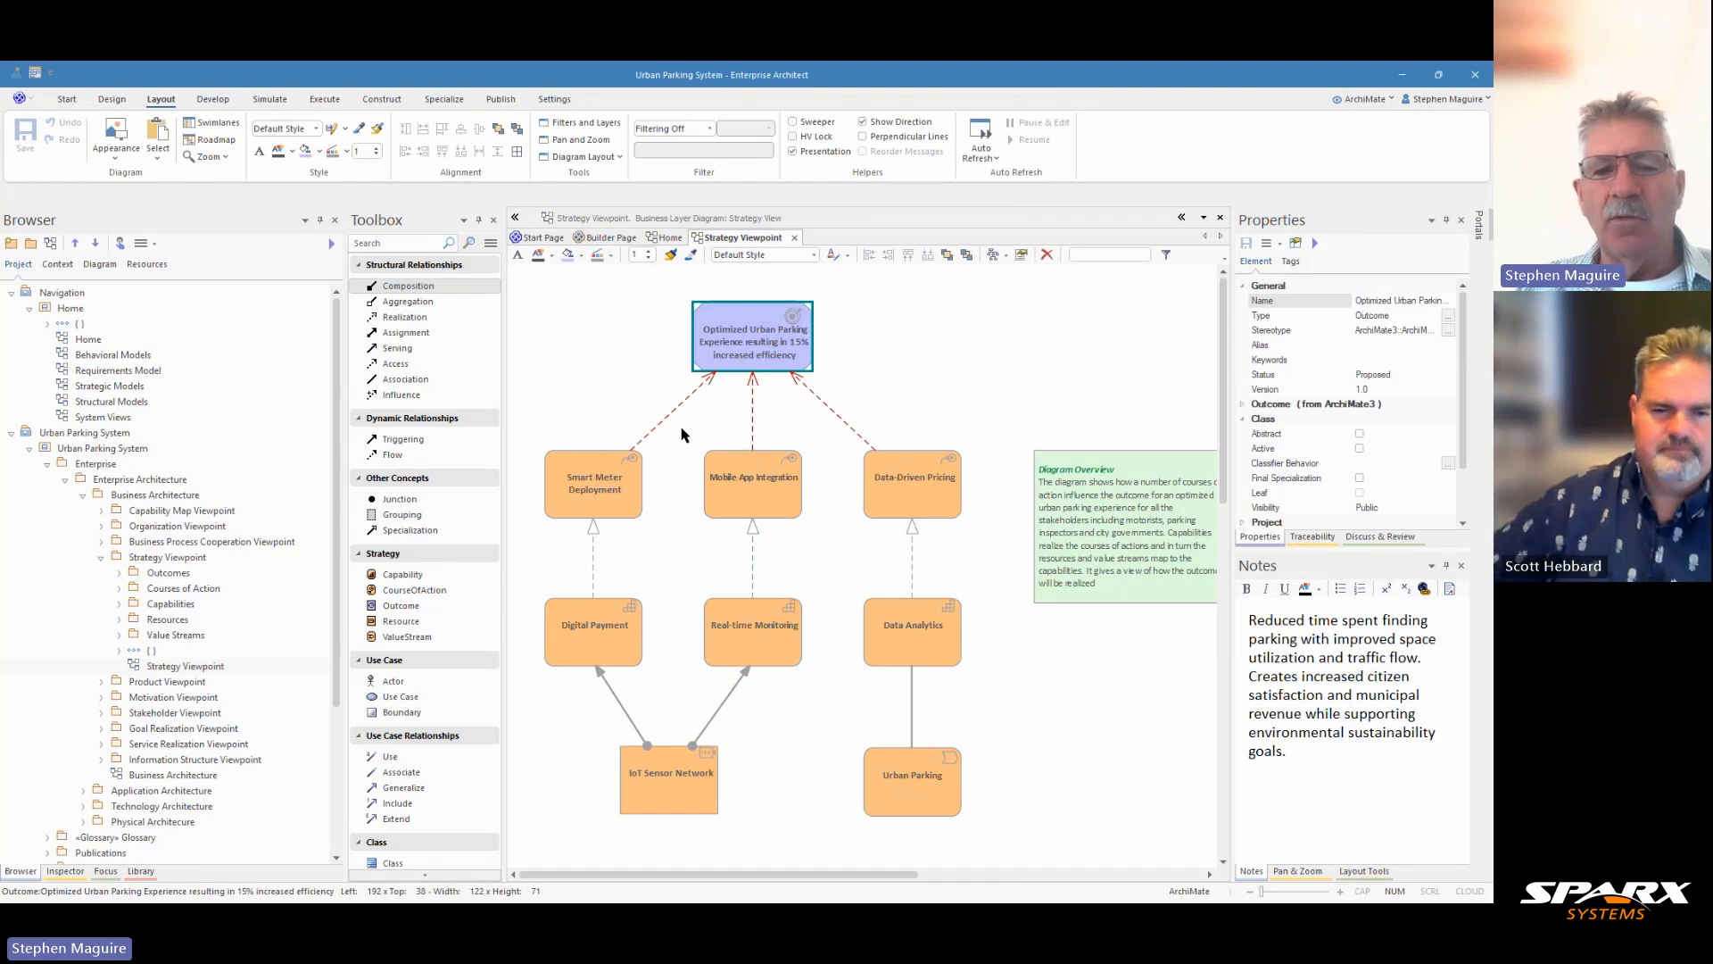
{"action": "left_click", "coordinate": [681, 787]}
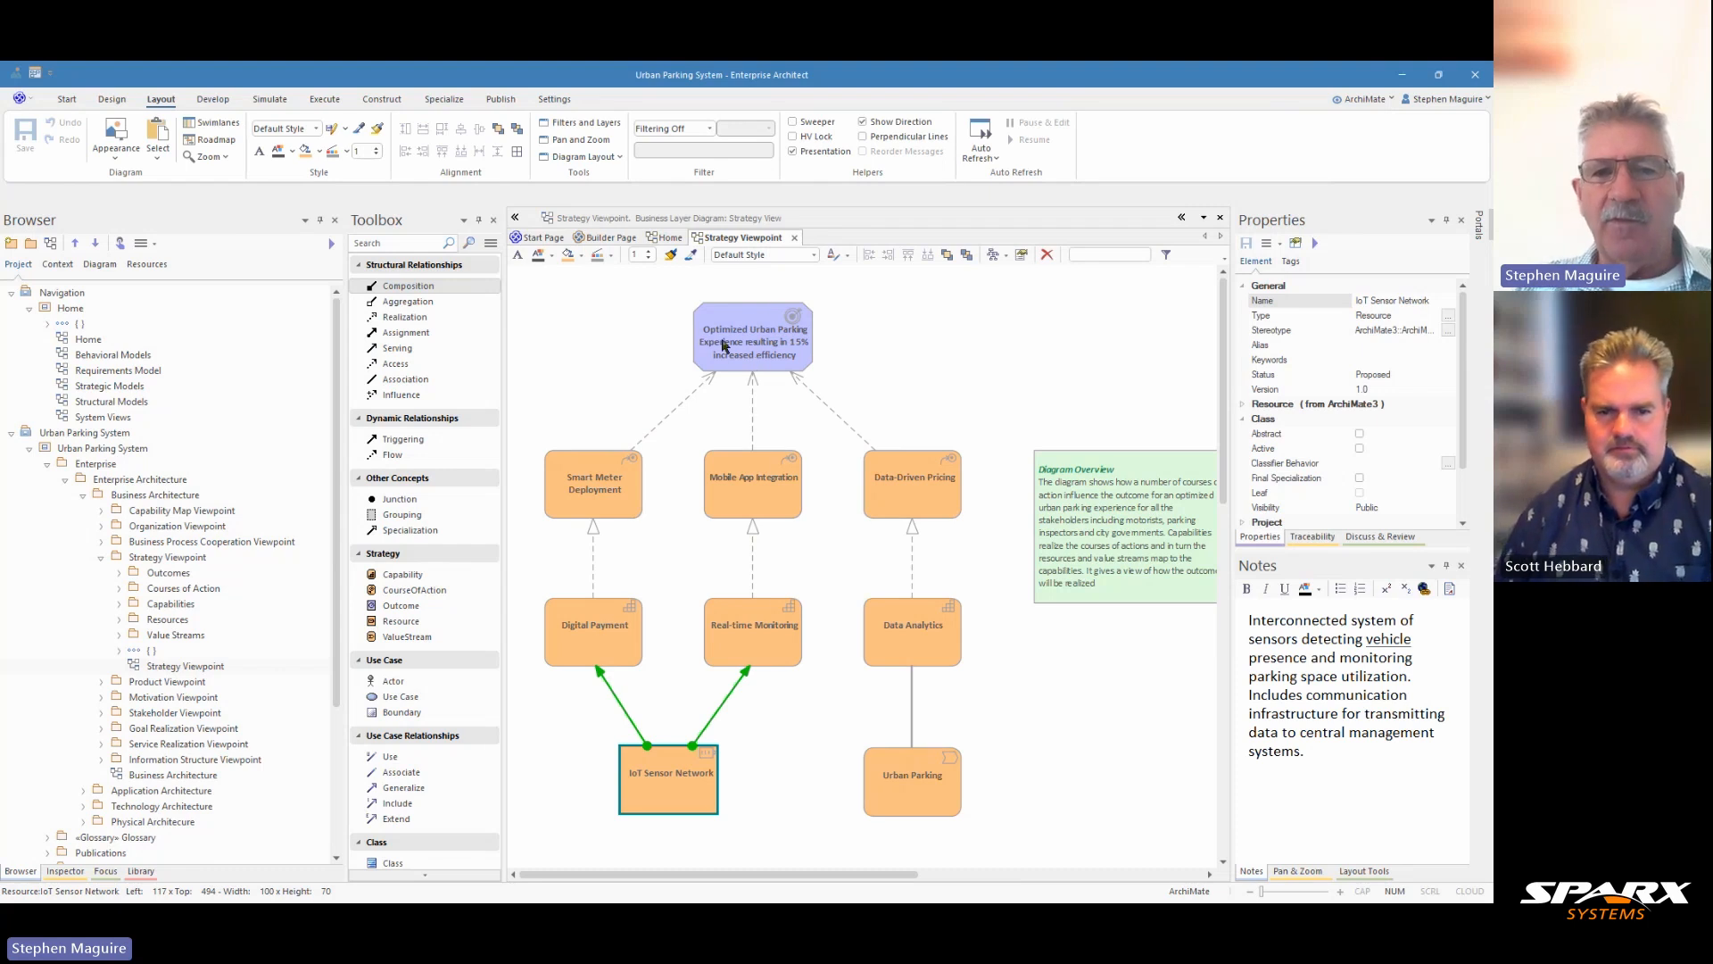
{"action": "left_click", "coordinate": [722, 345]}
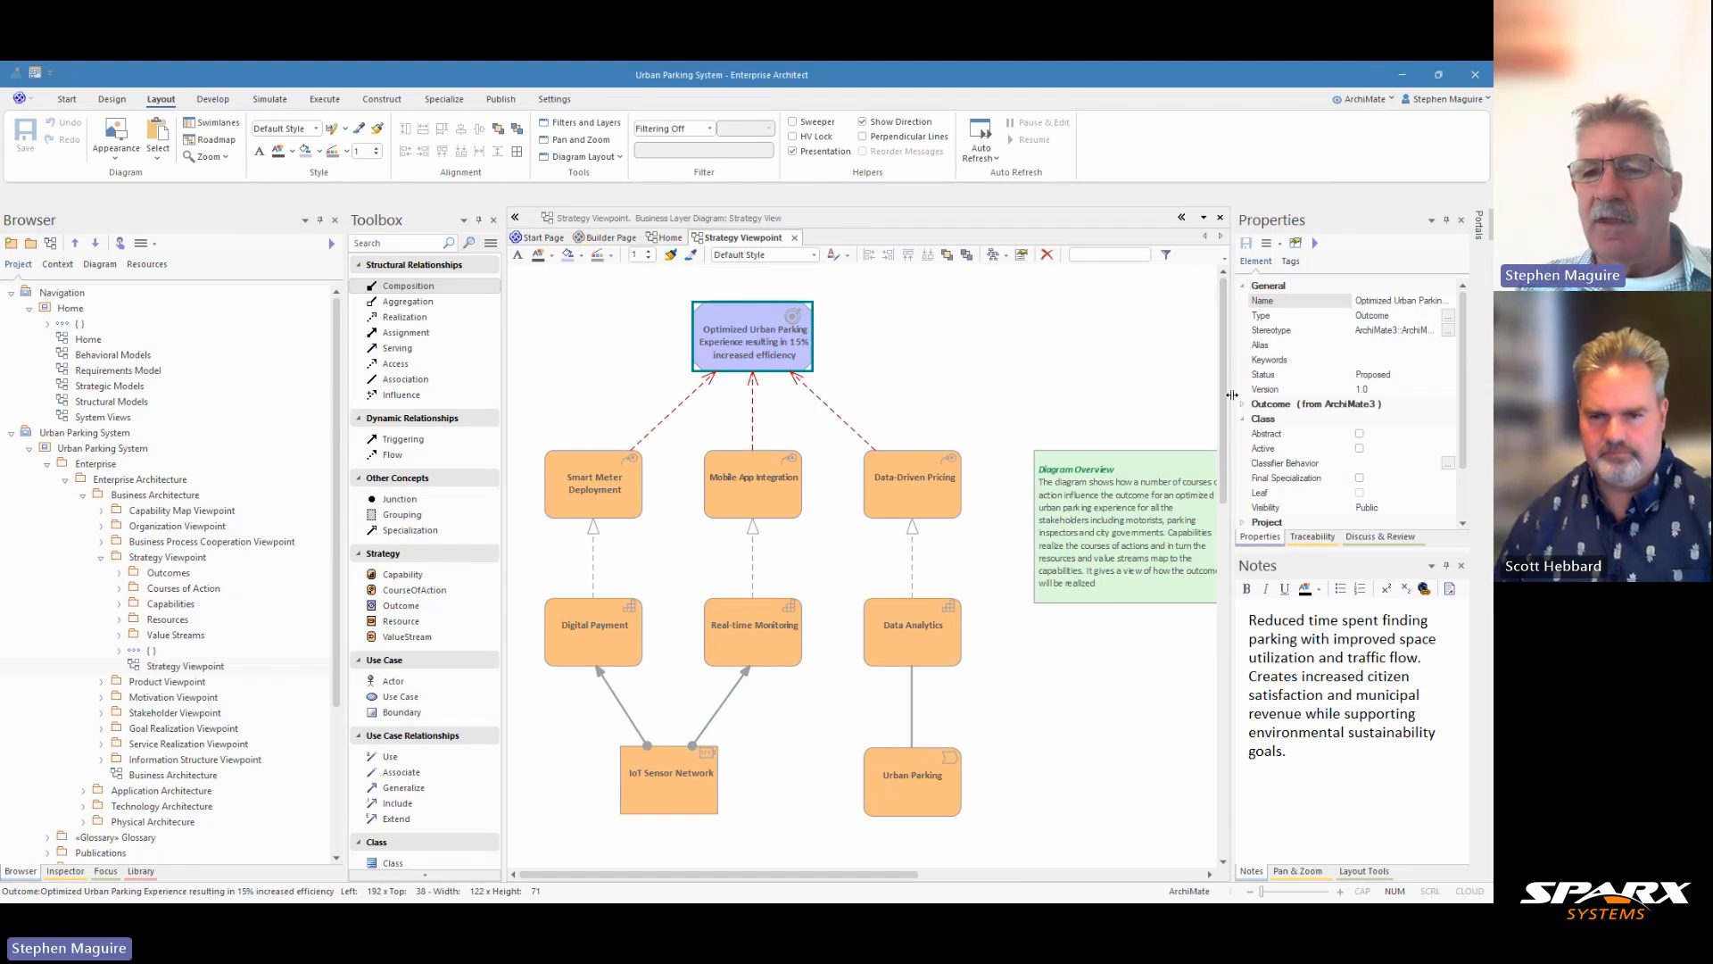
{"action": "left_click_drag", "start_coordinate": [1232, 401], "coordinate": [1129, 415]}
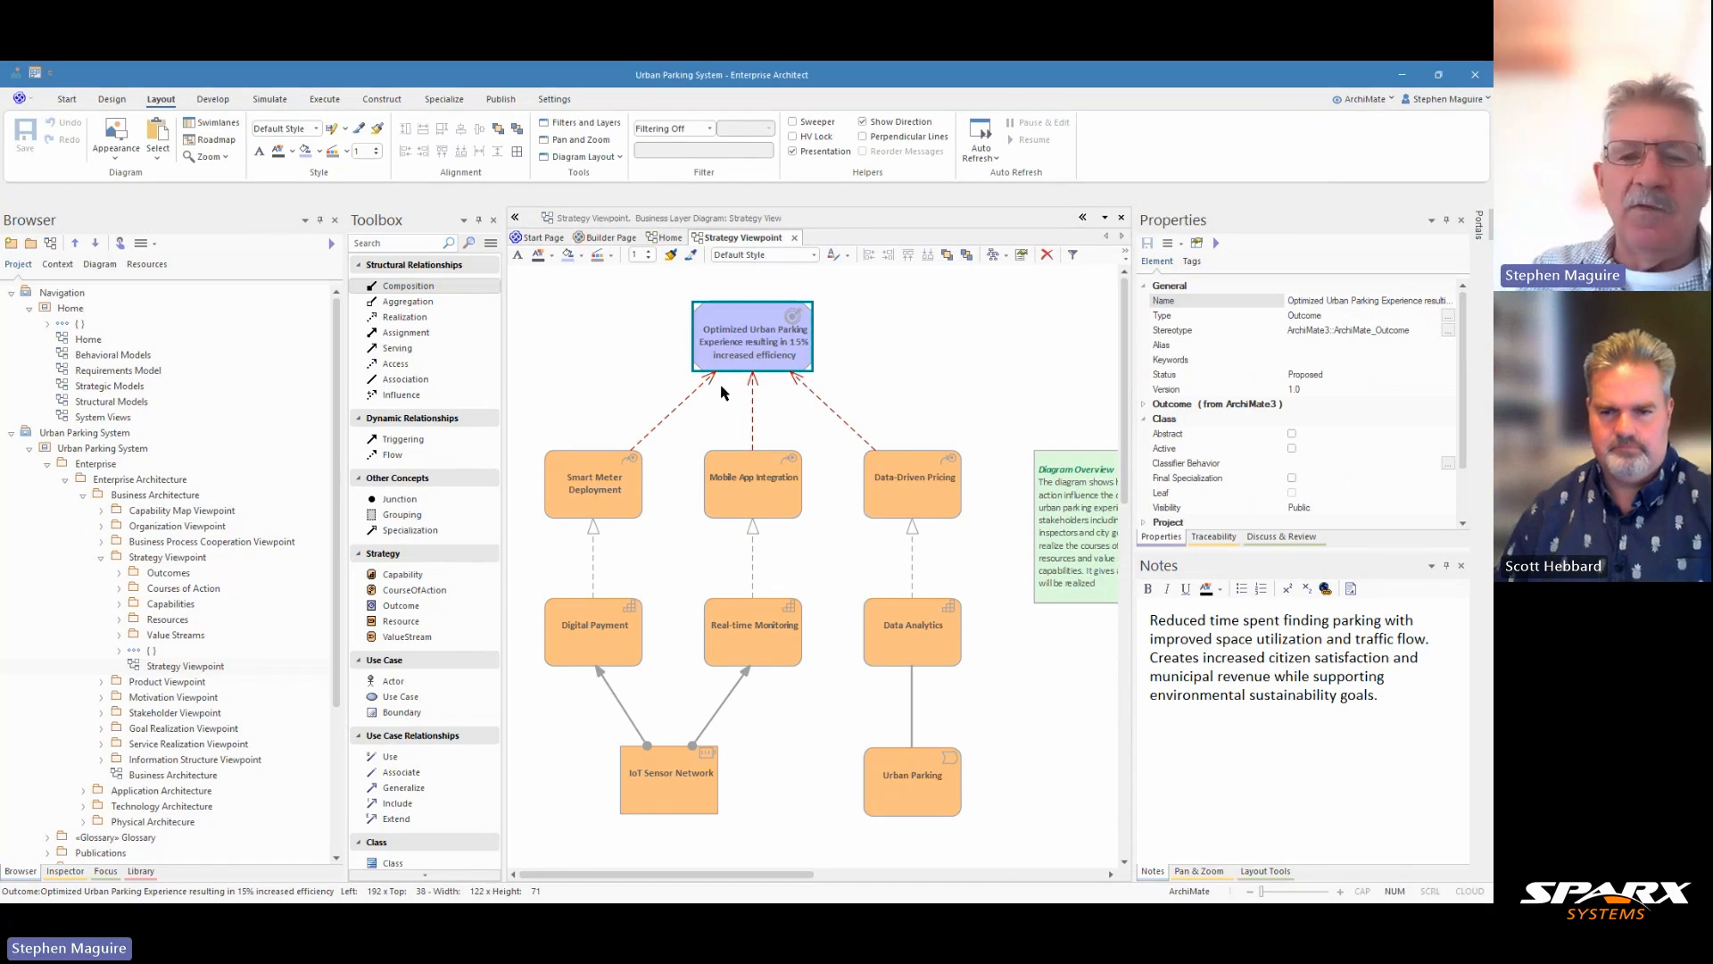
Examine the influence relationship from Smart Meter Deployment, the outcome, the three capabilities and the Urban Parking value stream with their notes.
{"action": "left_click", "coordinate": [665, 419]}
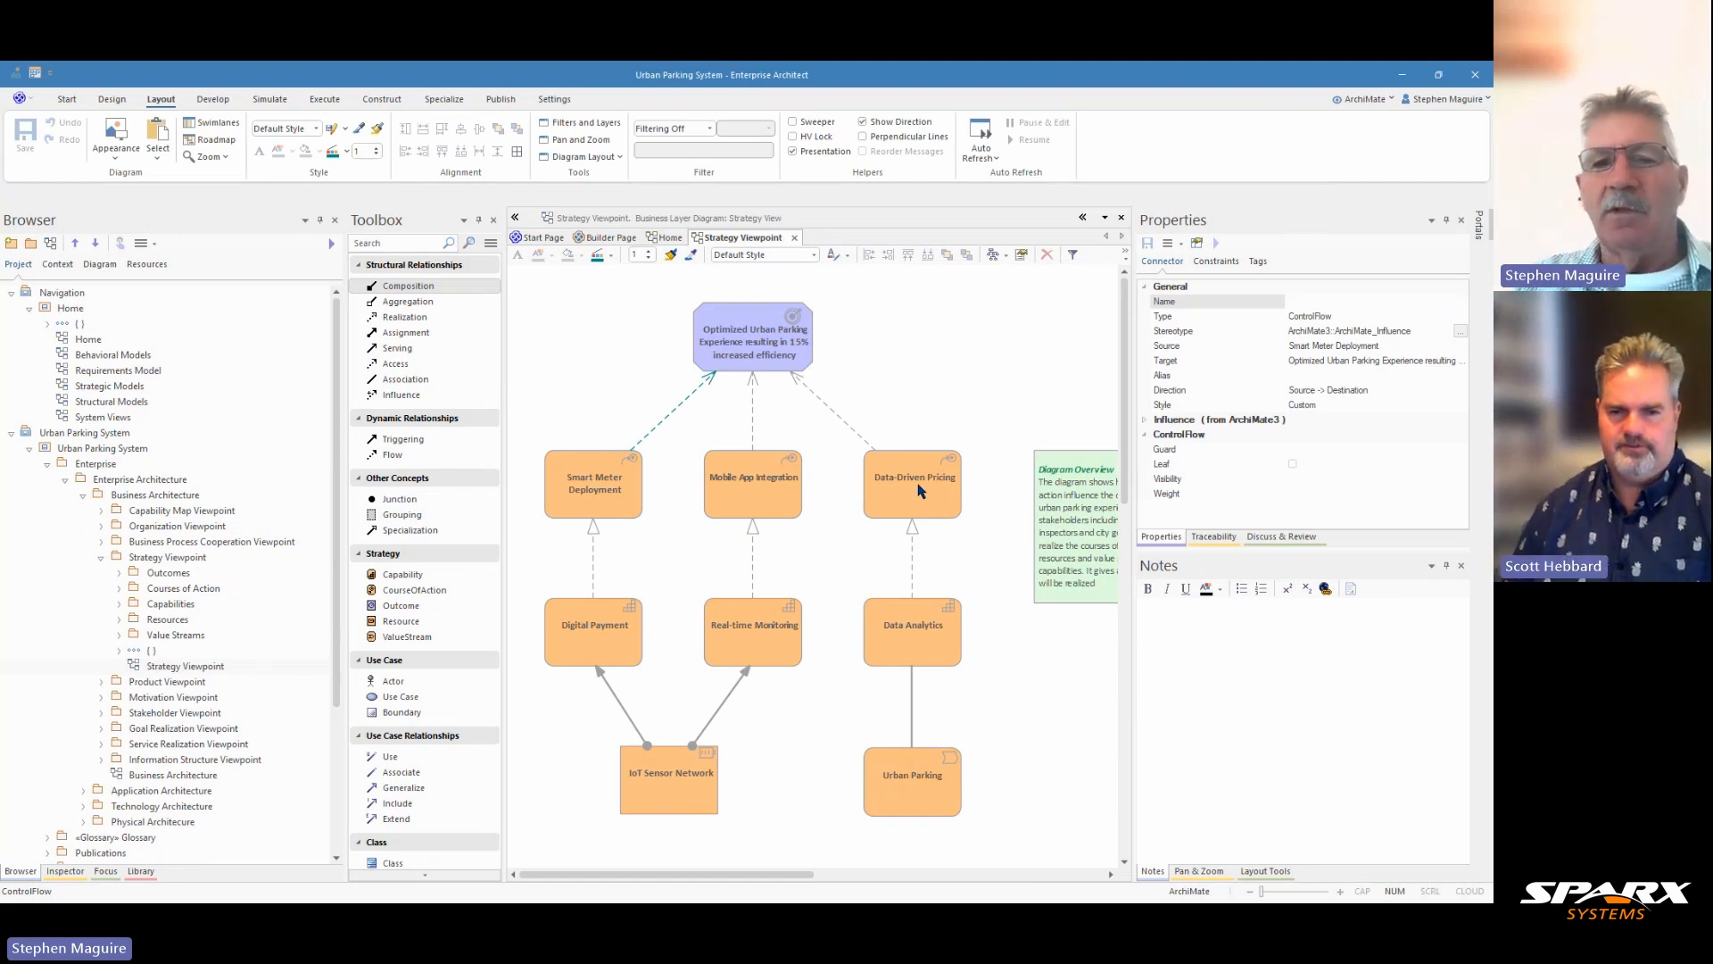
{"action": "left_click", "coordinate": [800, 334]}
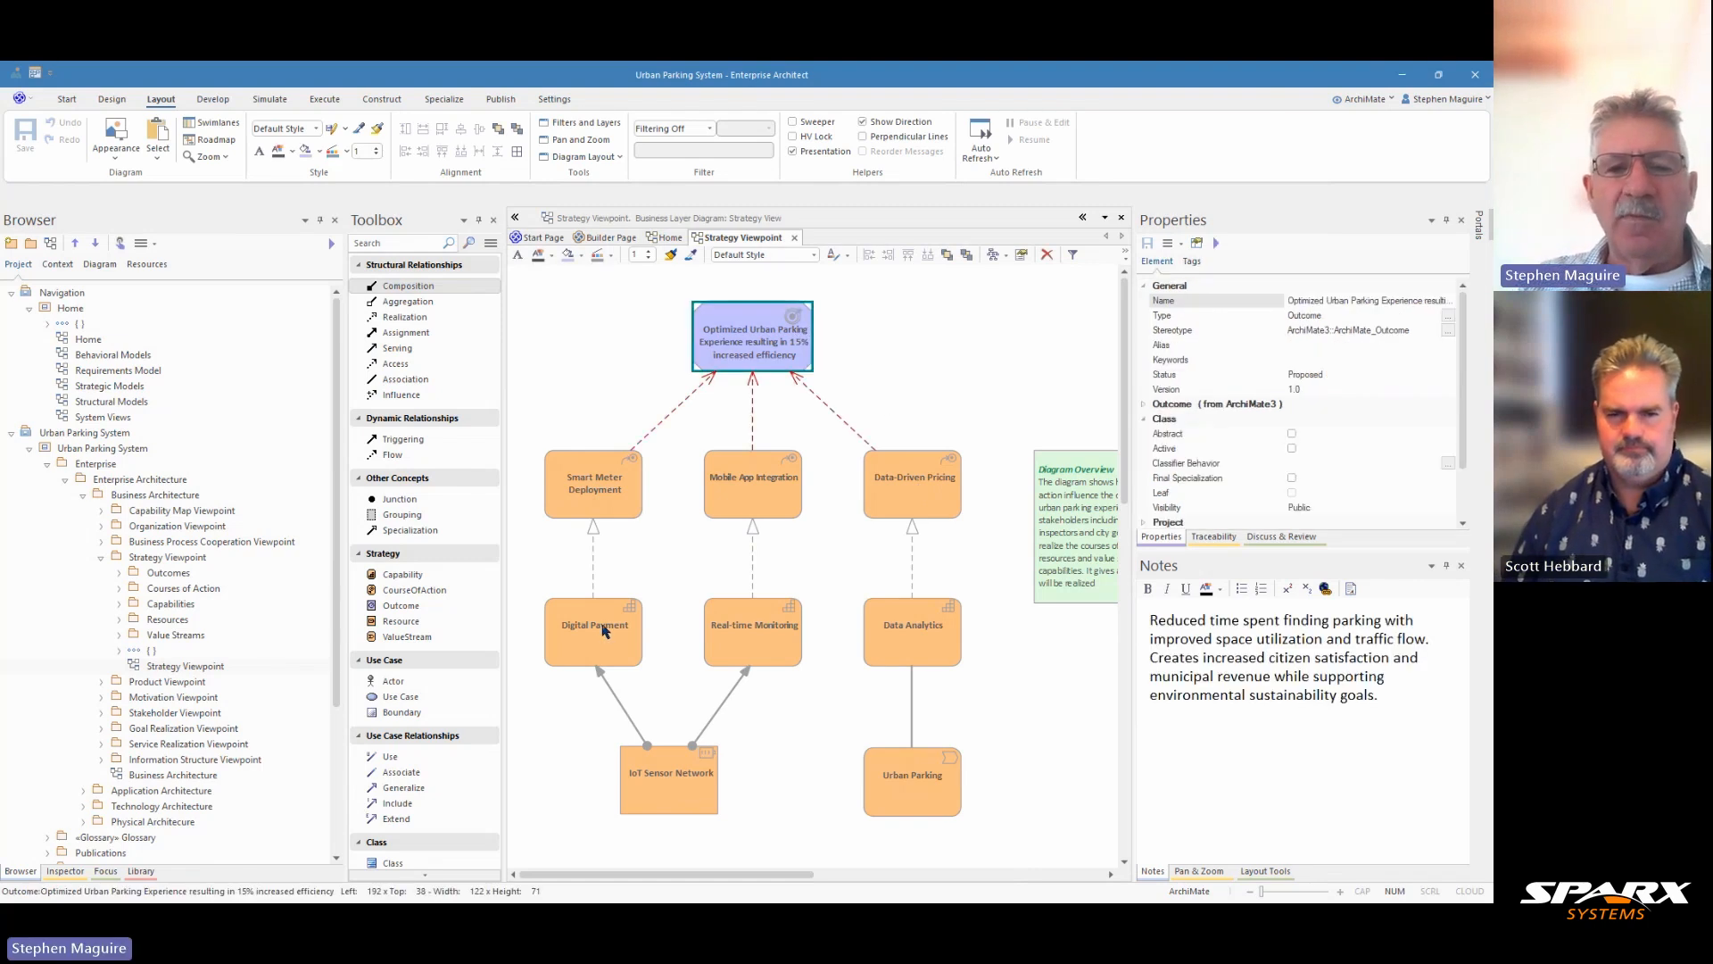
{"action": "left_click", "coordinate": [600, 628]}
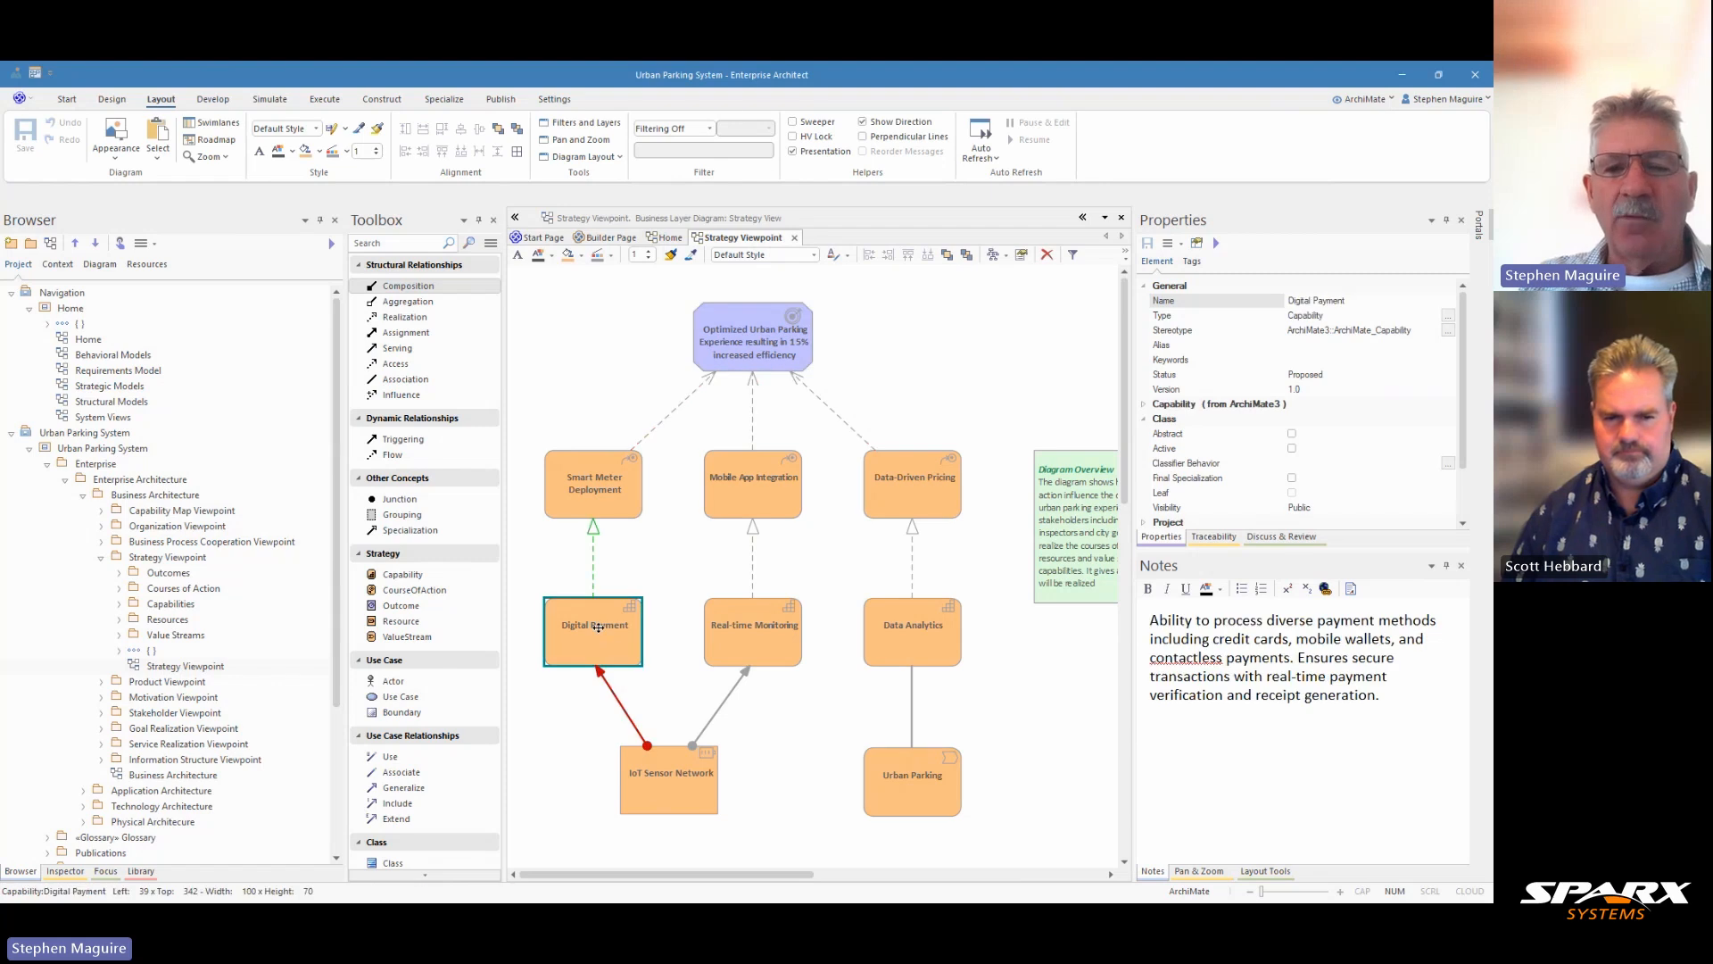
{"action": "left_click", "coordinate": [714, 628]}
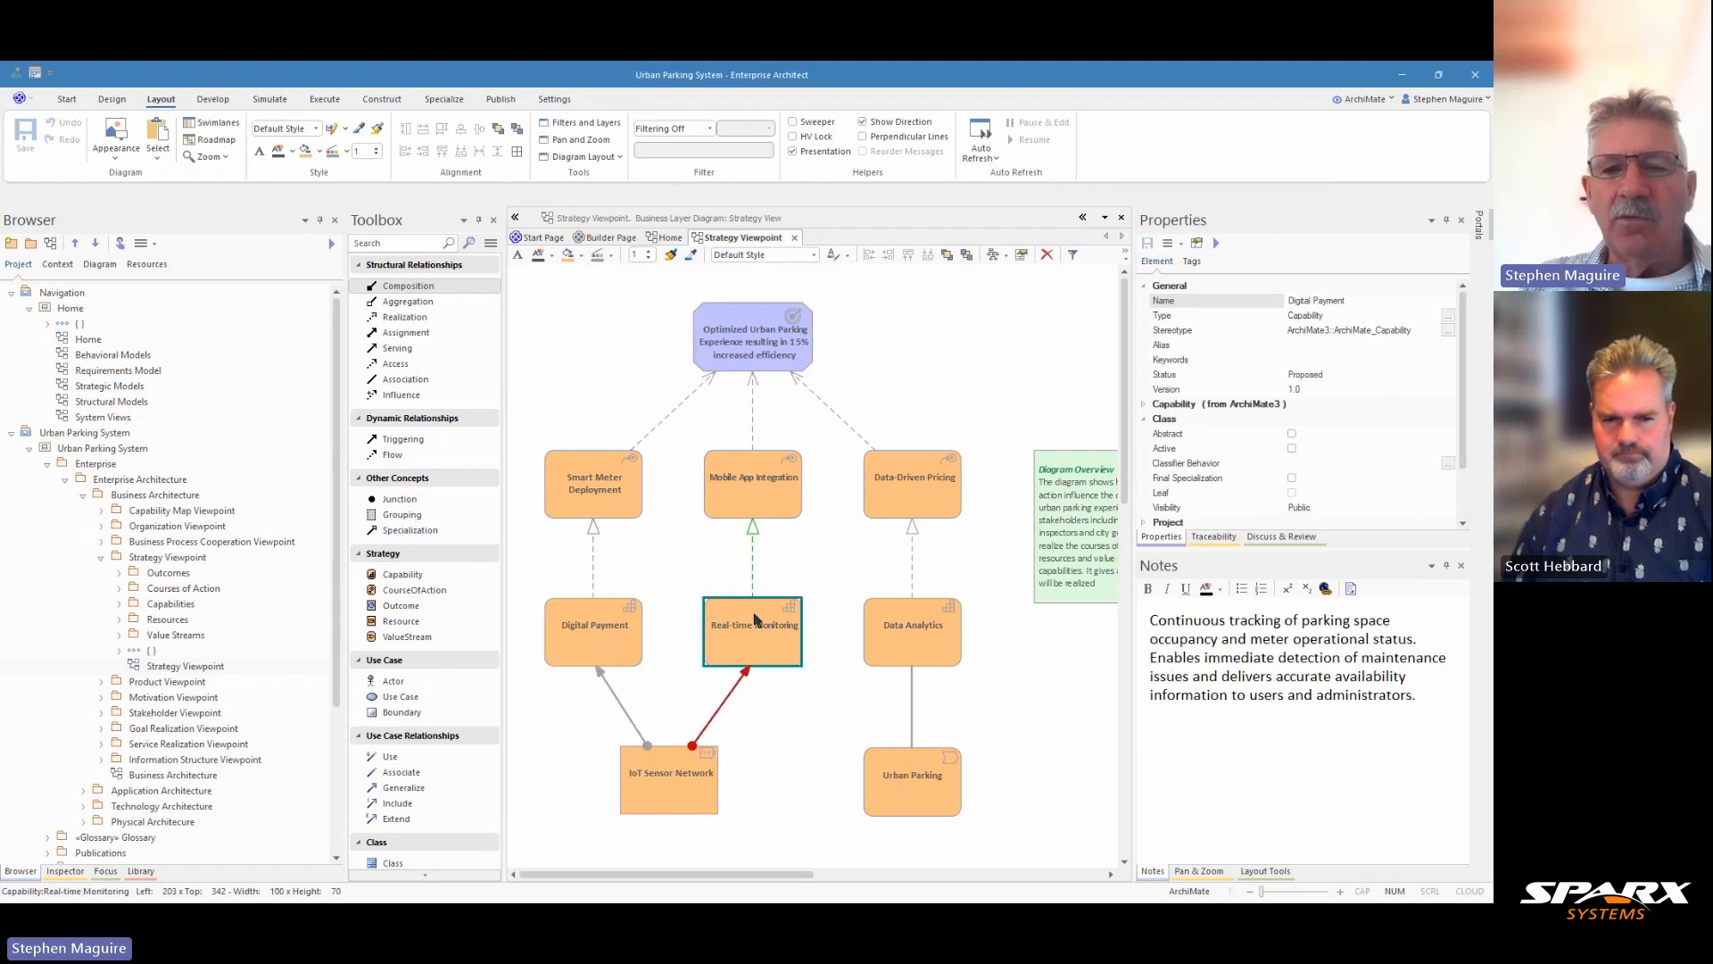
{"action": "left_click", "coordinate": [896, 643]}
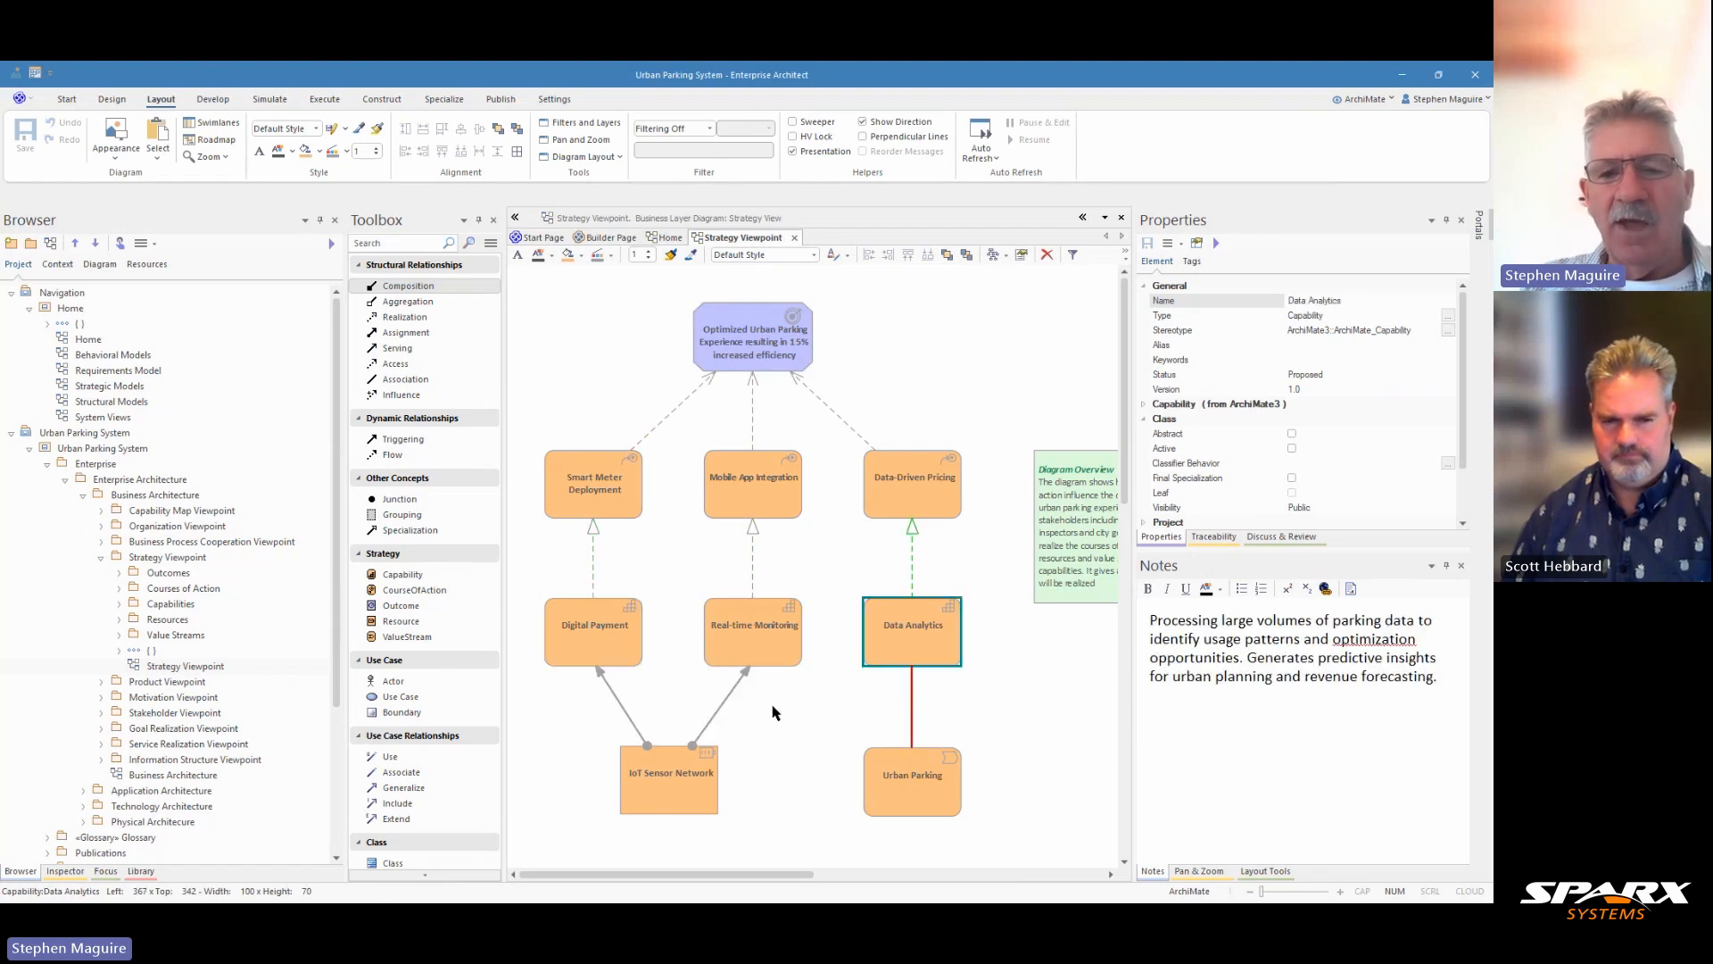
{"action": "left_click", "coordinate": [912, 776]}
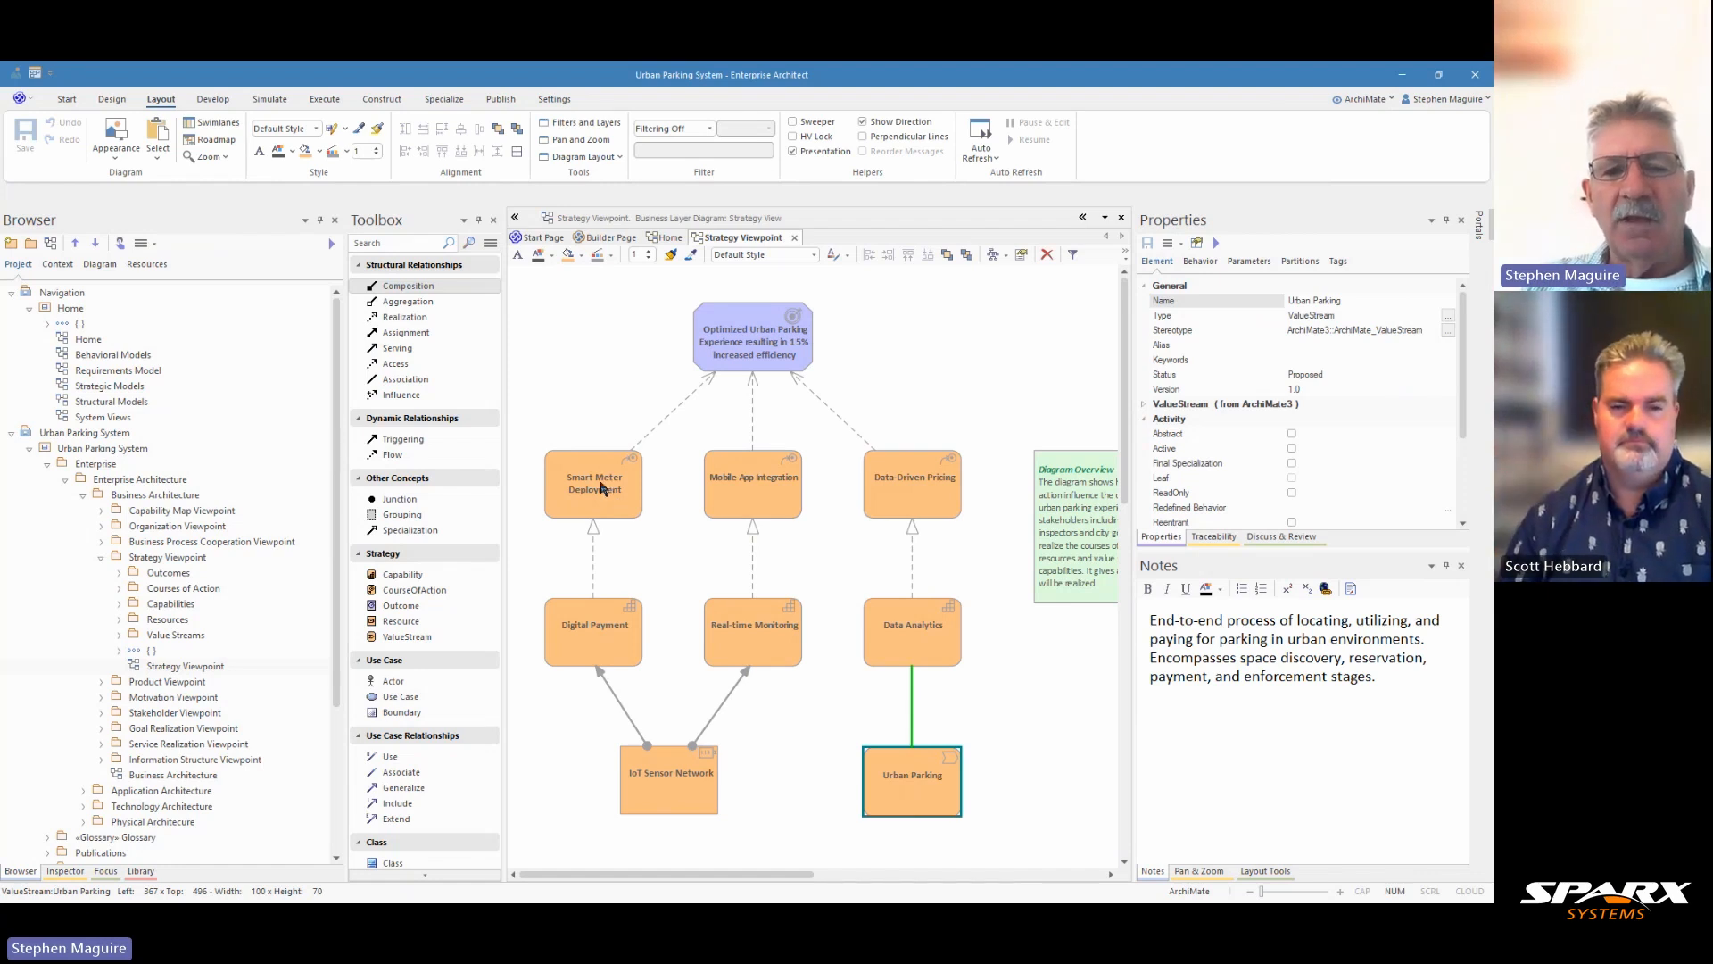
Turn off rectangle notation for the Digital Payment capability so it is drawn as its ArchiMate icon.
{"action": "left_click", "coordinate": [600, 625]}
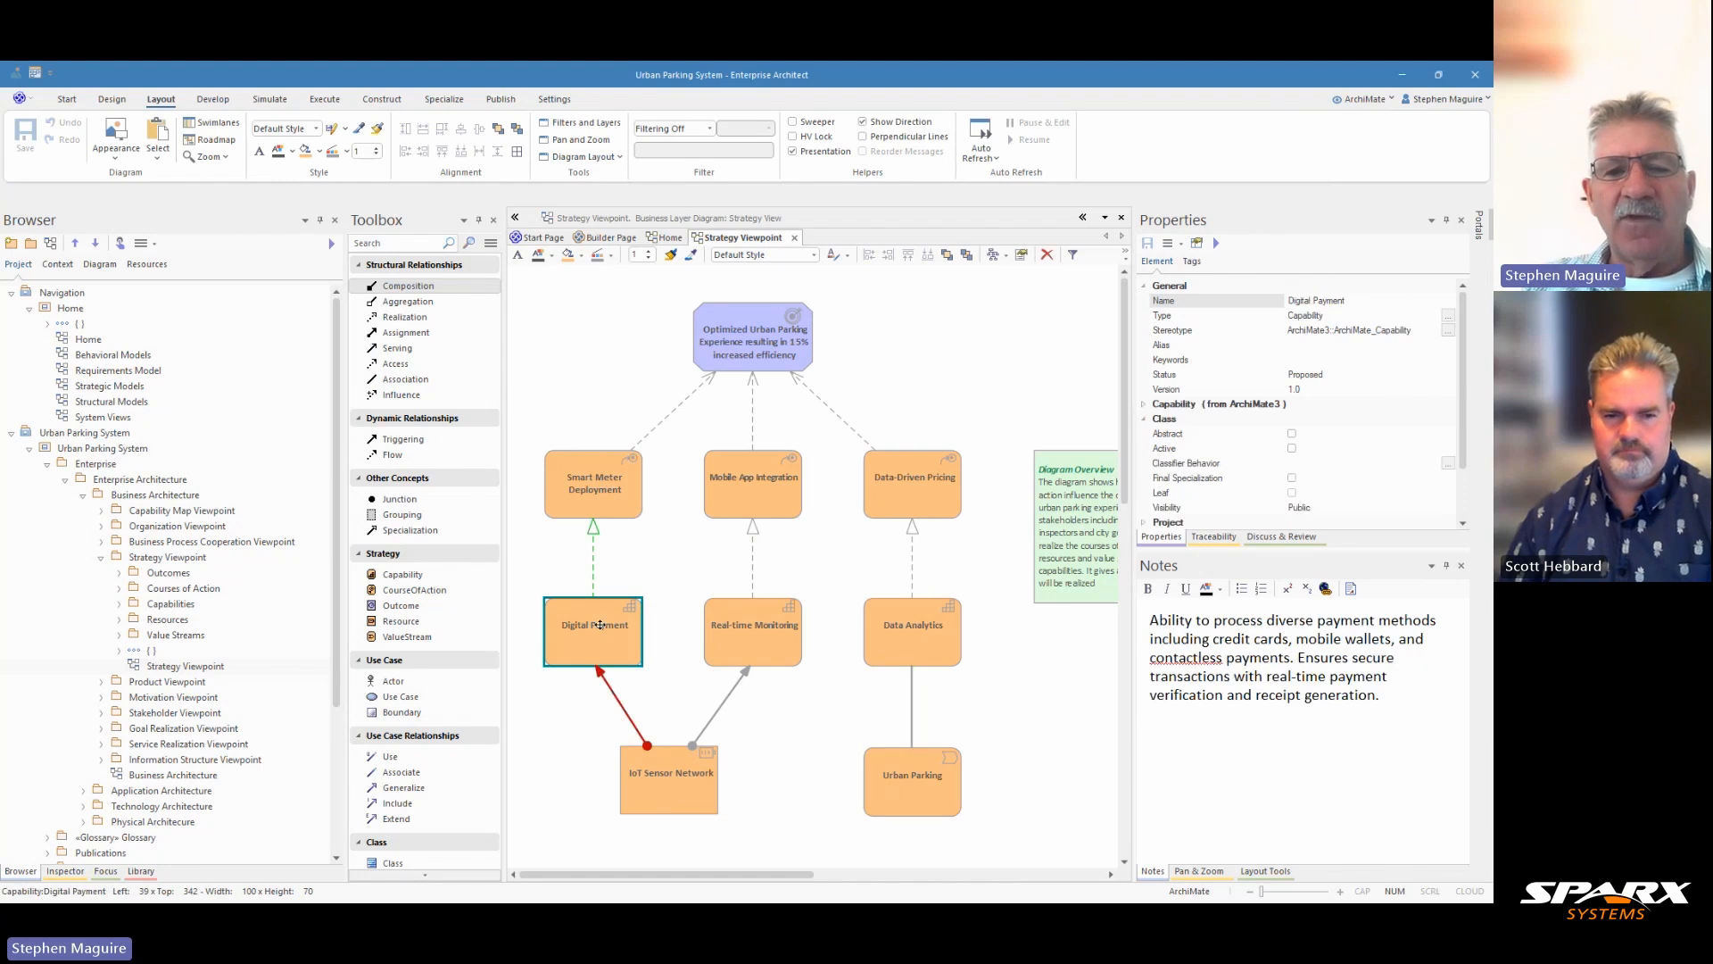
{"action": "right_click", "coordinate": [600, 625]}
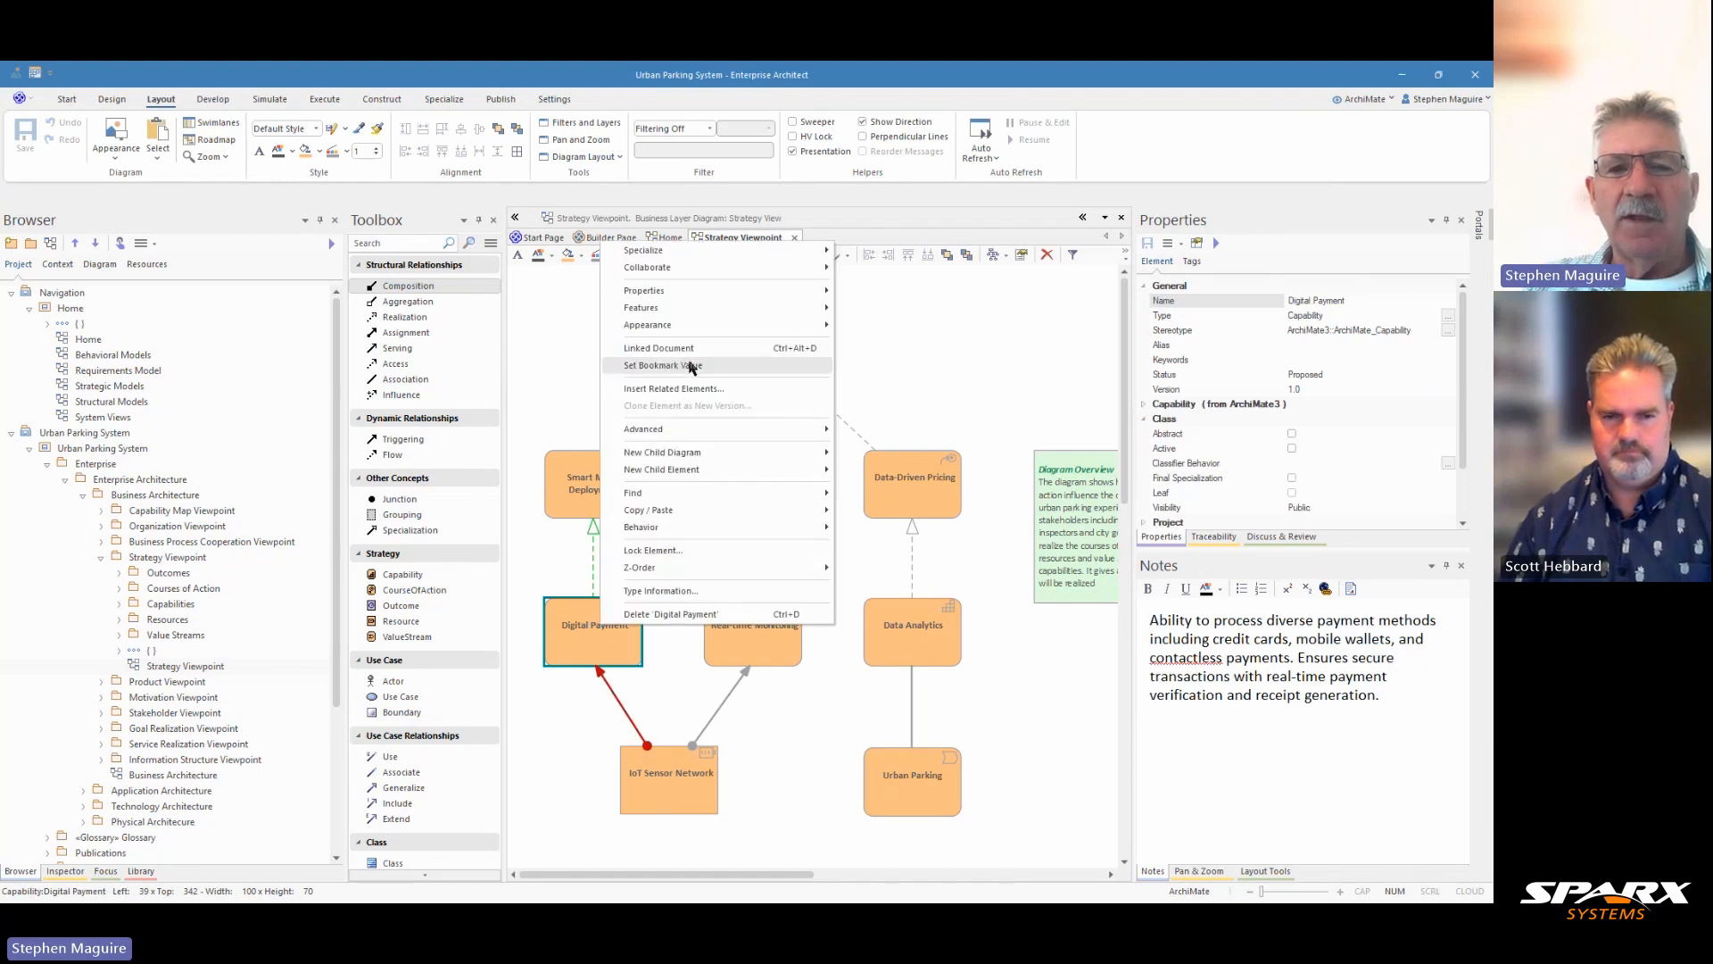
{"action": "mouse_move", "coordinate": [696, 307]}
{"action": "left_click", "coordinate": [889, 360]}
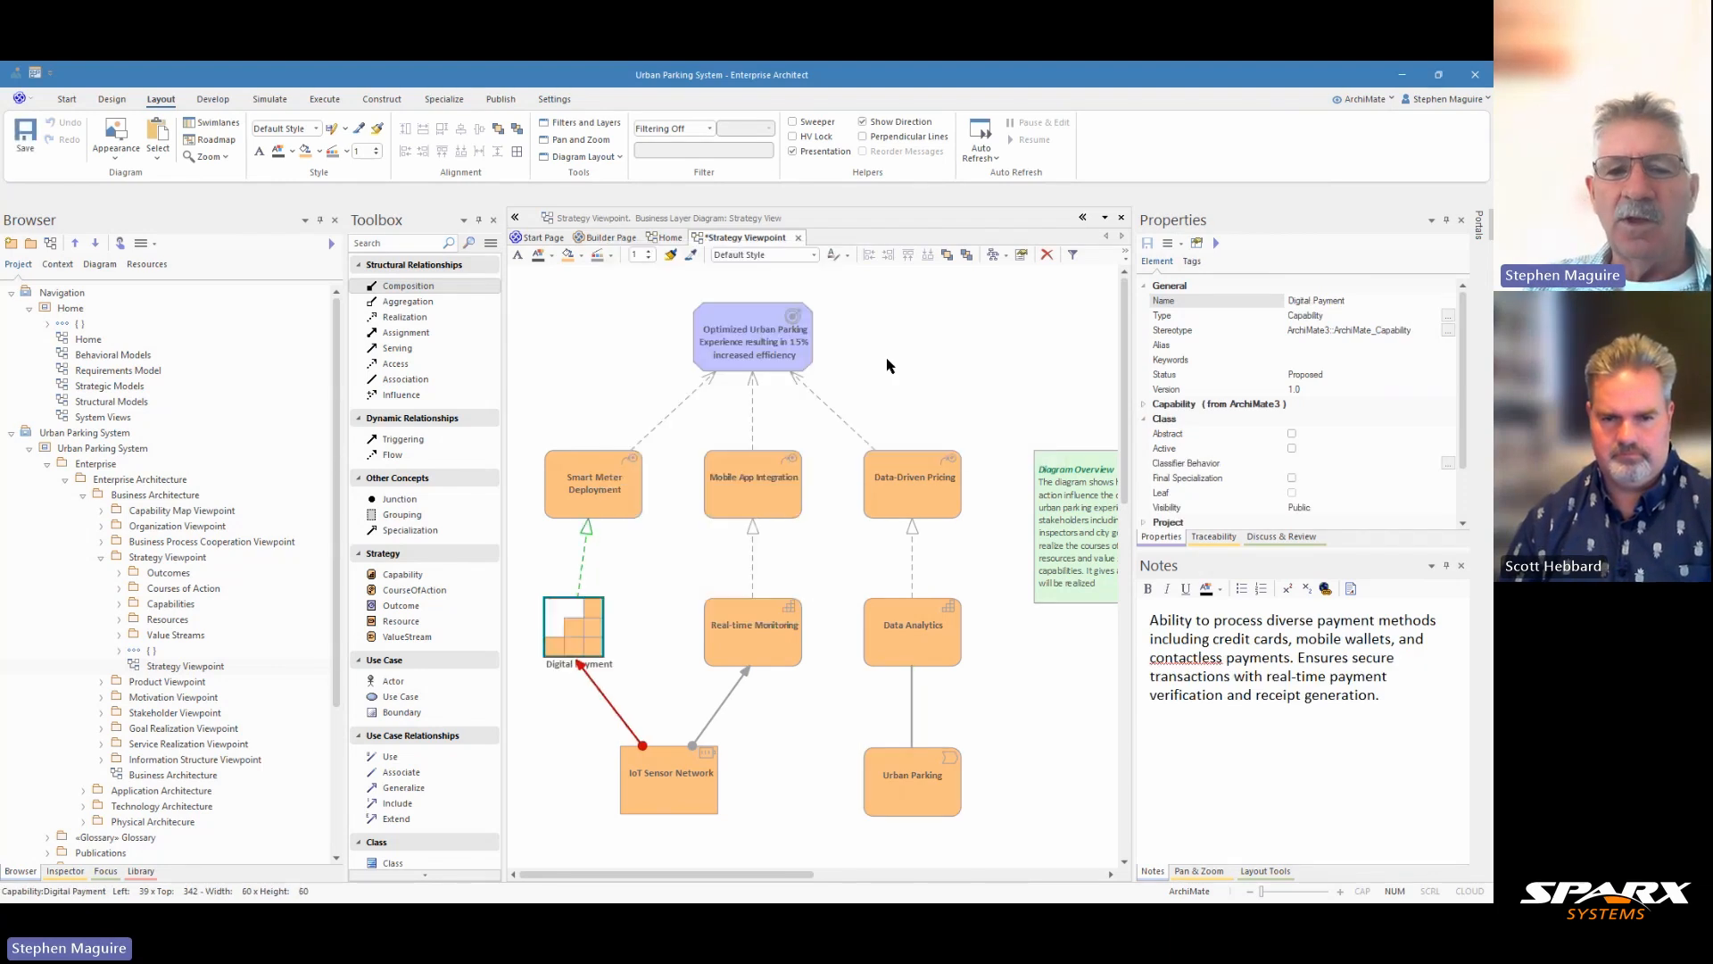
{"action": "left_click", "coordinate": [637, 564]}
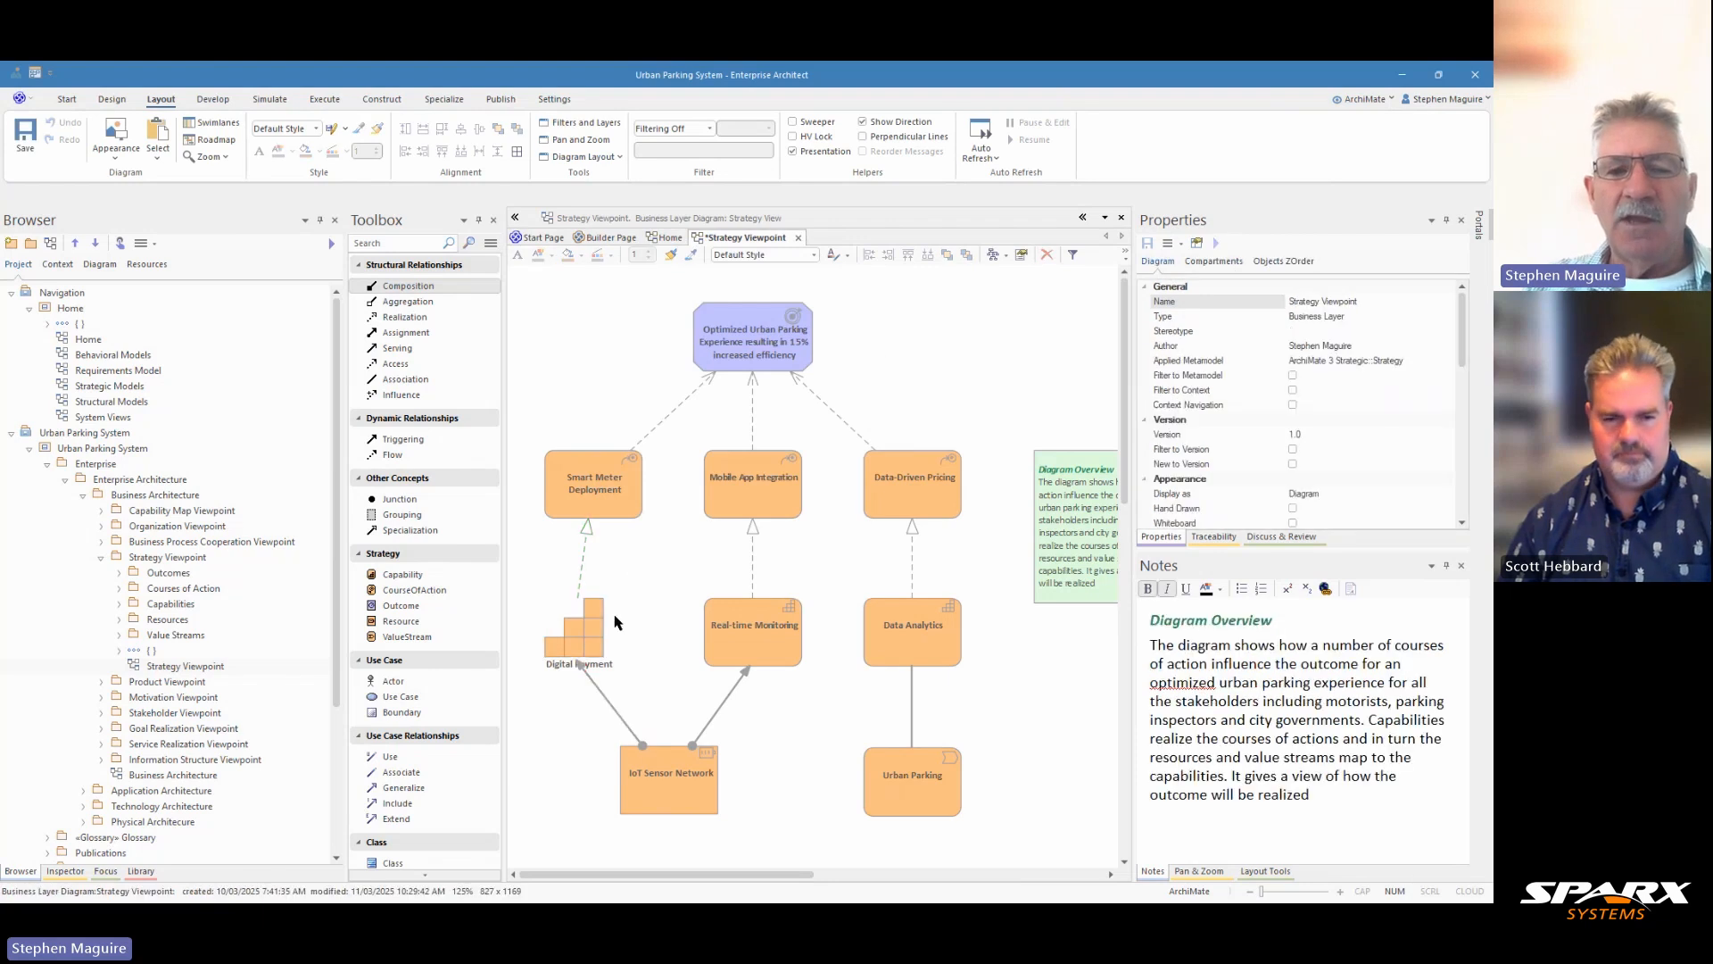
Switch Smart Meter Deployment to its icon notation and back to rectangle notation.
{"action": "left_click", "coordinate": [604, 499]}
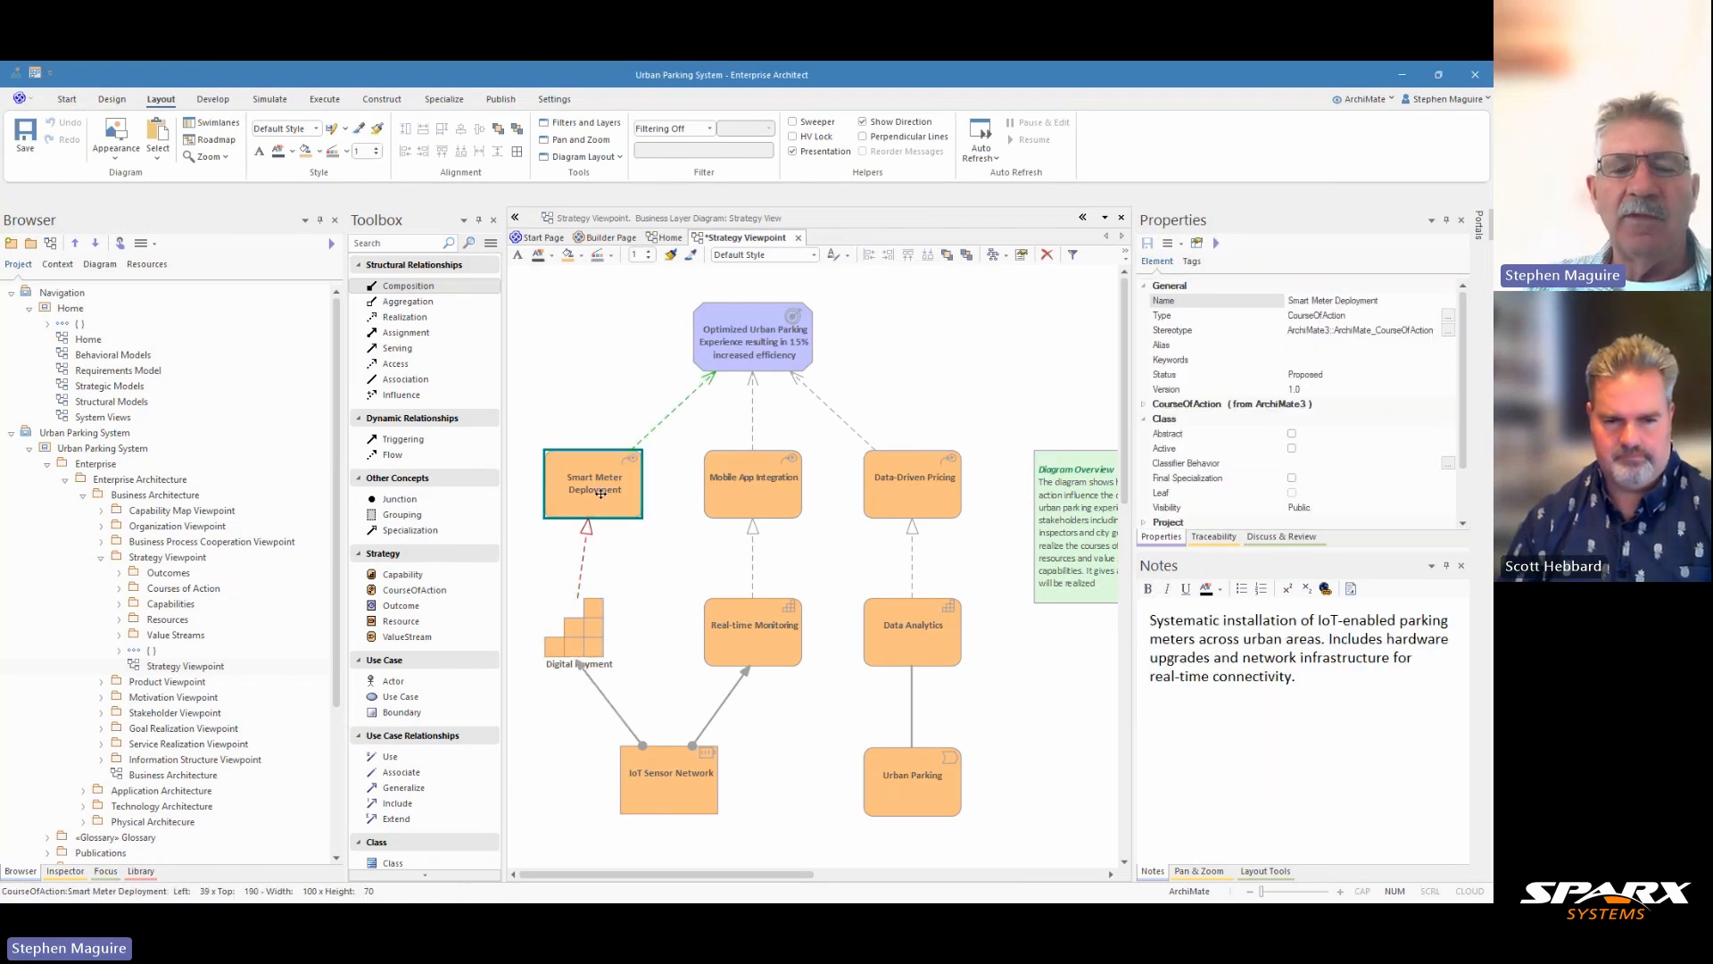
{"action": "right_click", "coordinate": [600, 499]}
{"action": "mouse_move", "coordinate": [666, 580]}
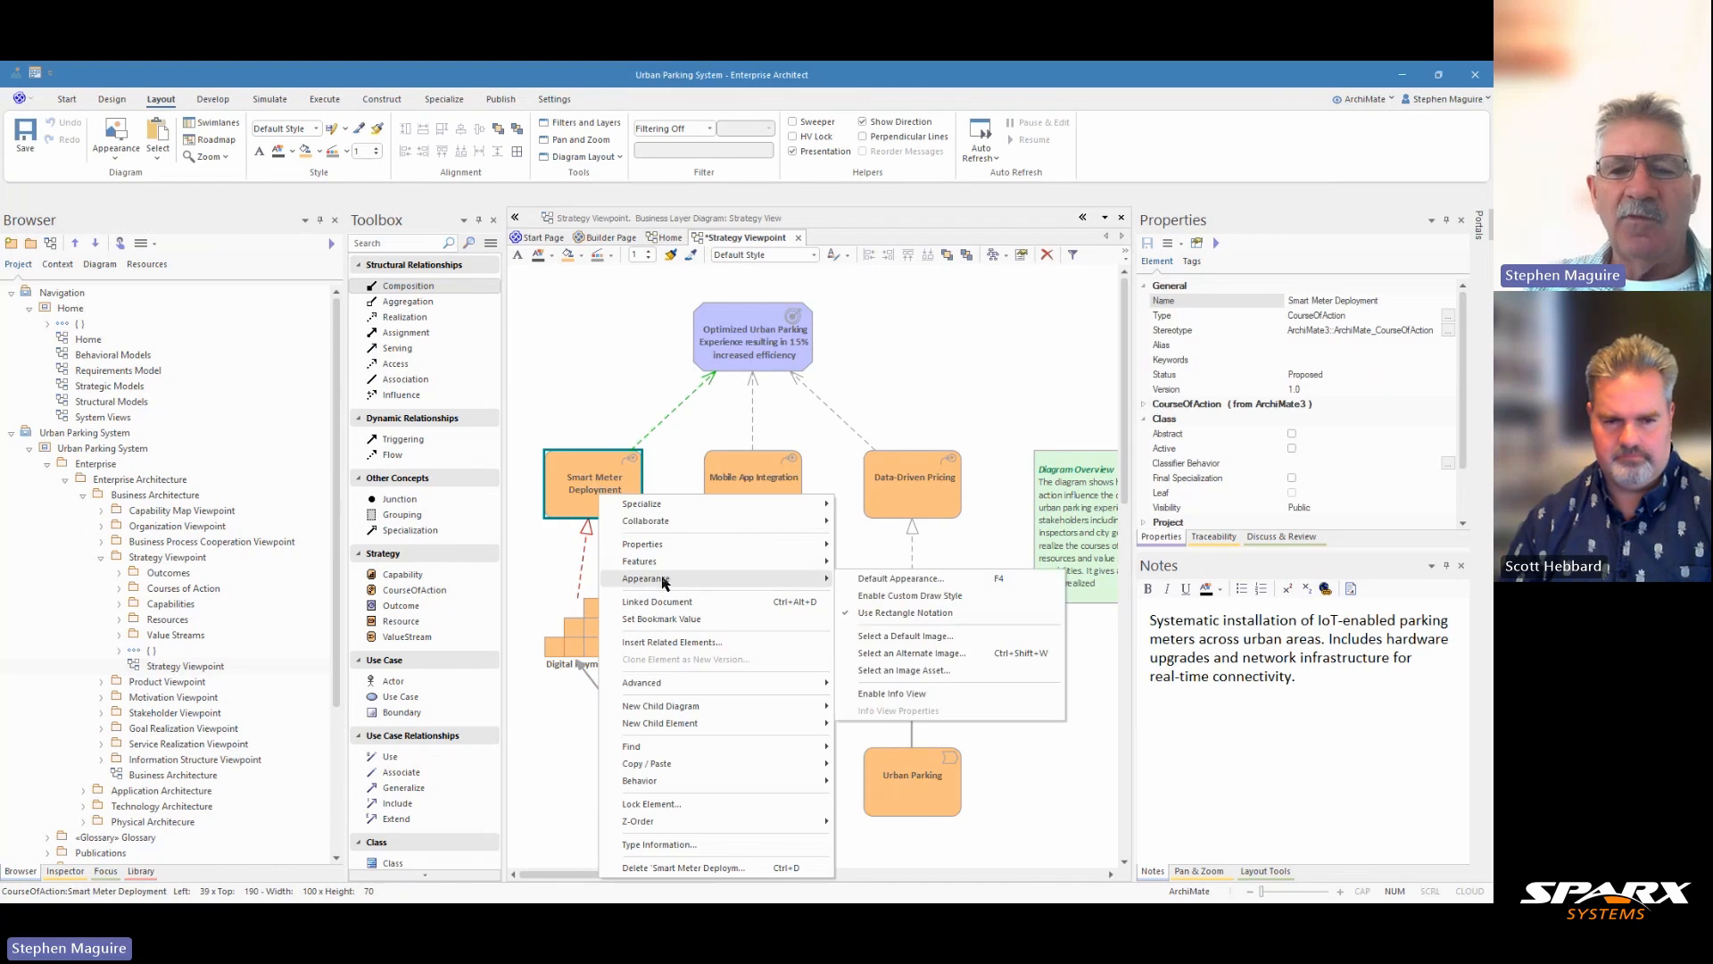
{"action": "left_click", "coordinate": [909, 614]}
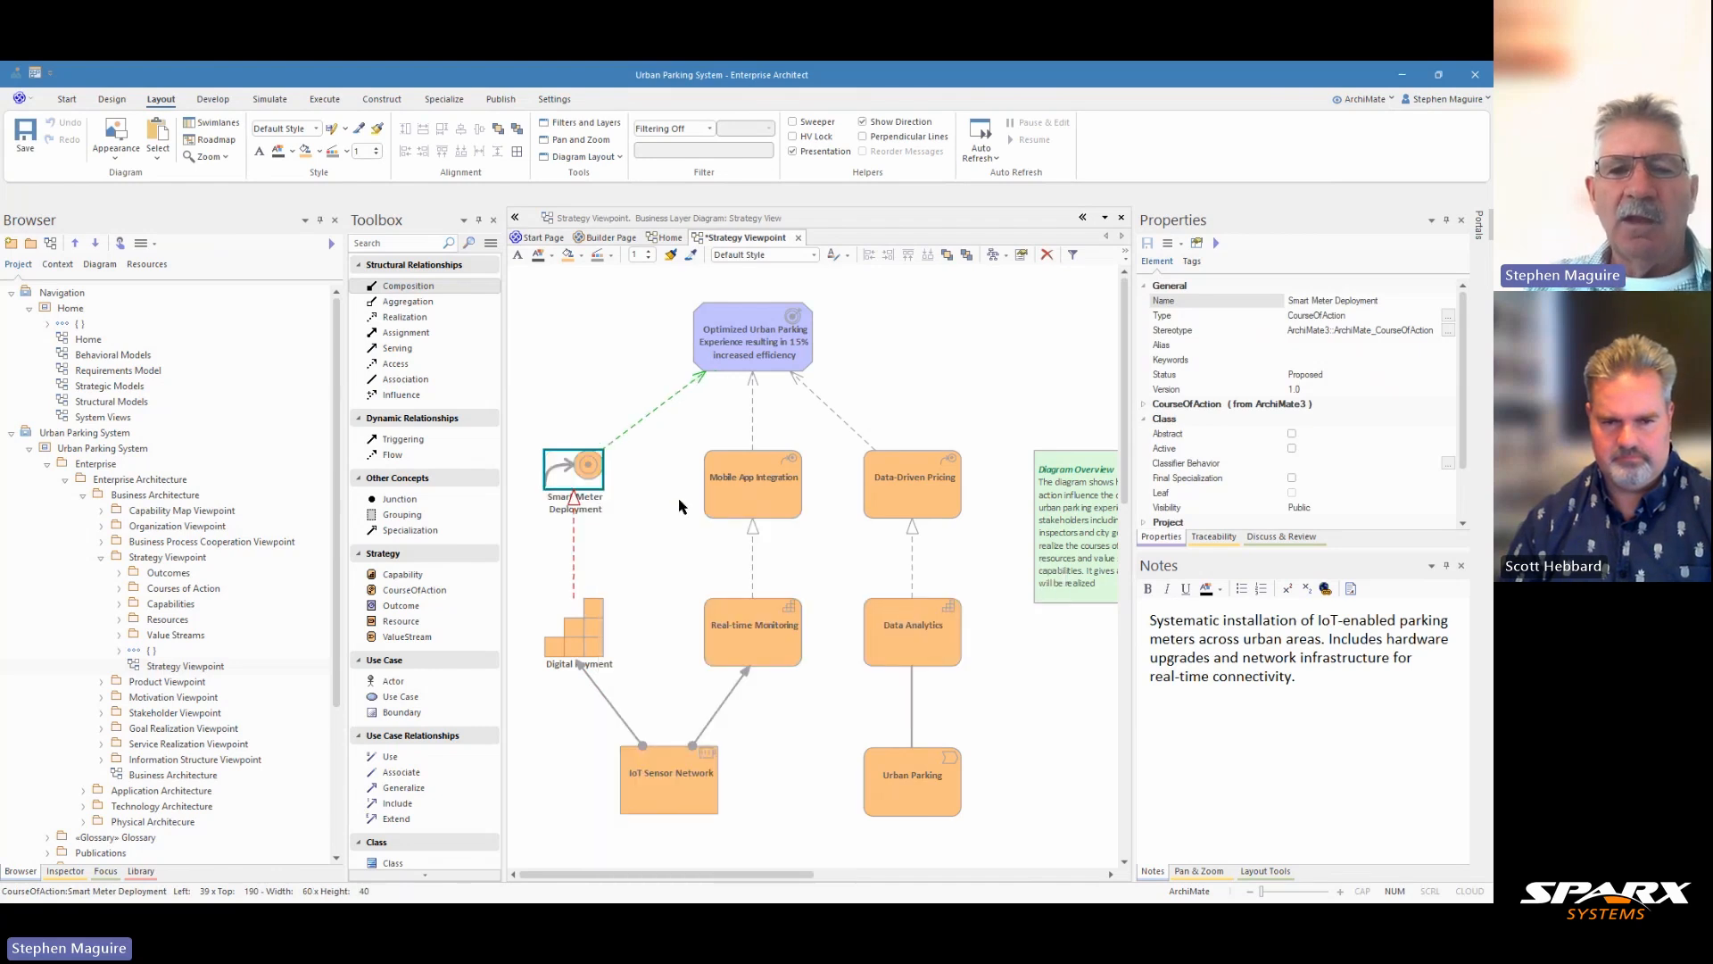
{"action": "left_click", "coordinate": [589, 479]}
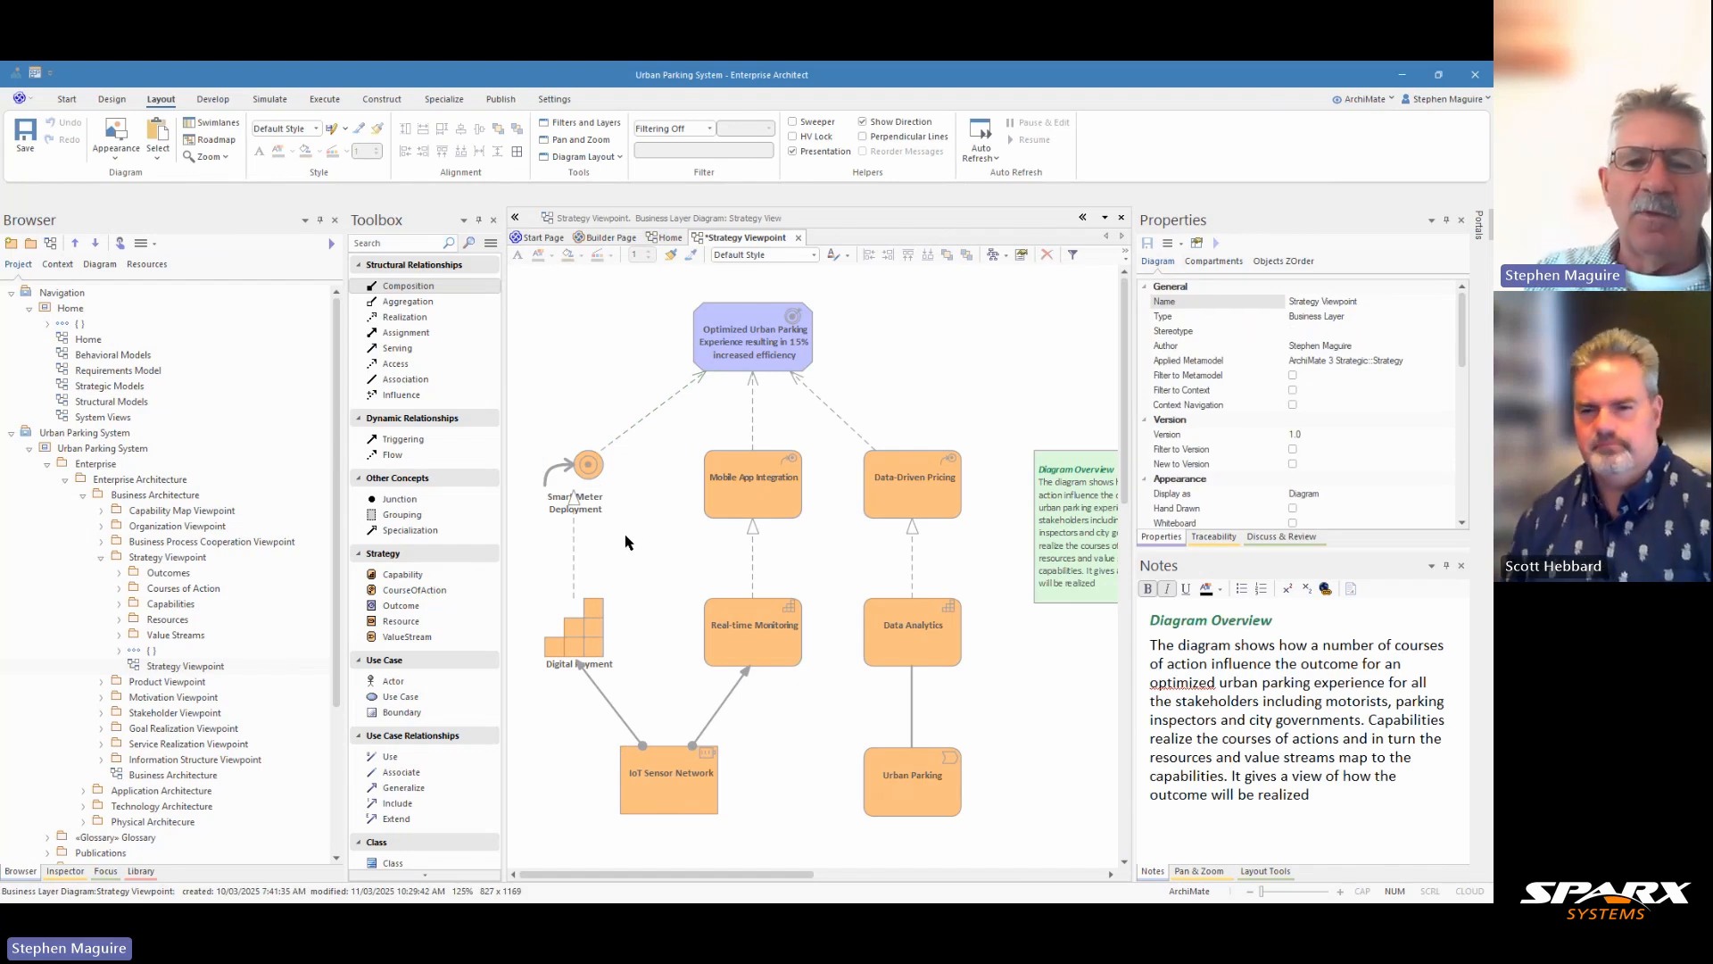
{"action": "left_click", "coordinate": [591, 461]}
{"action": "right_click", "coordinate": [596, 475]}
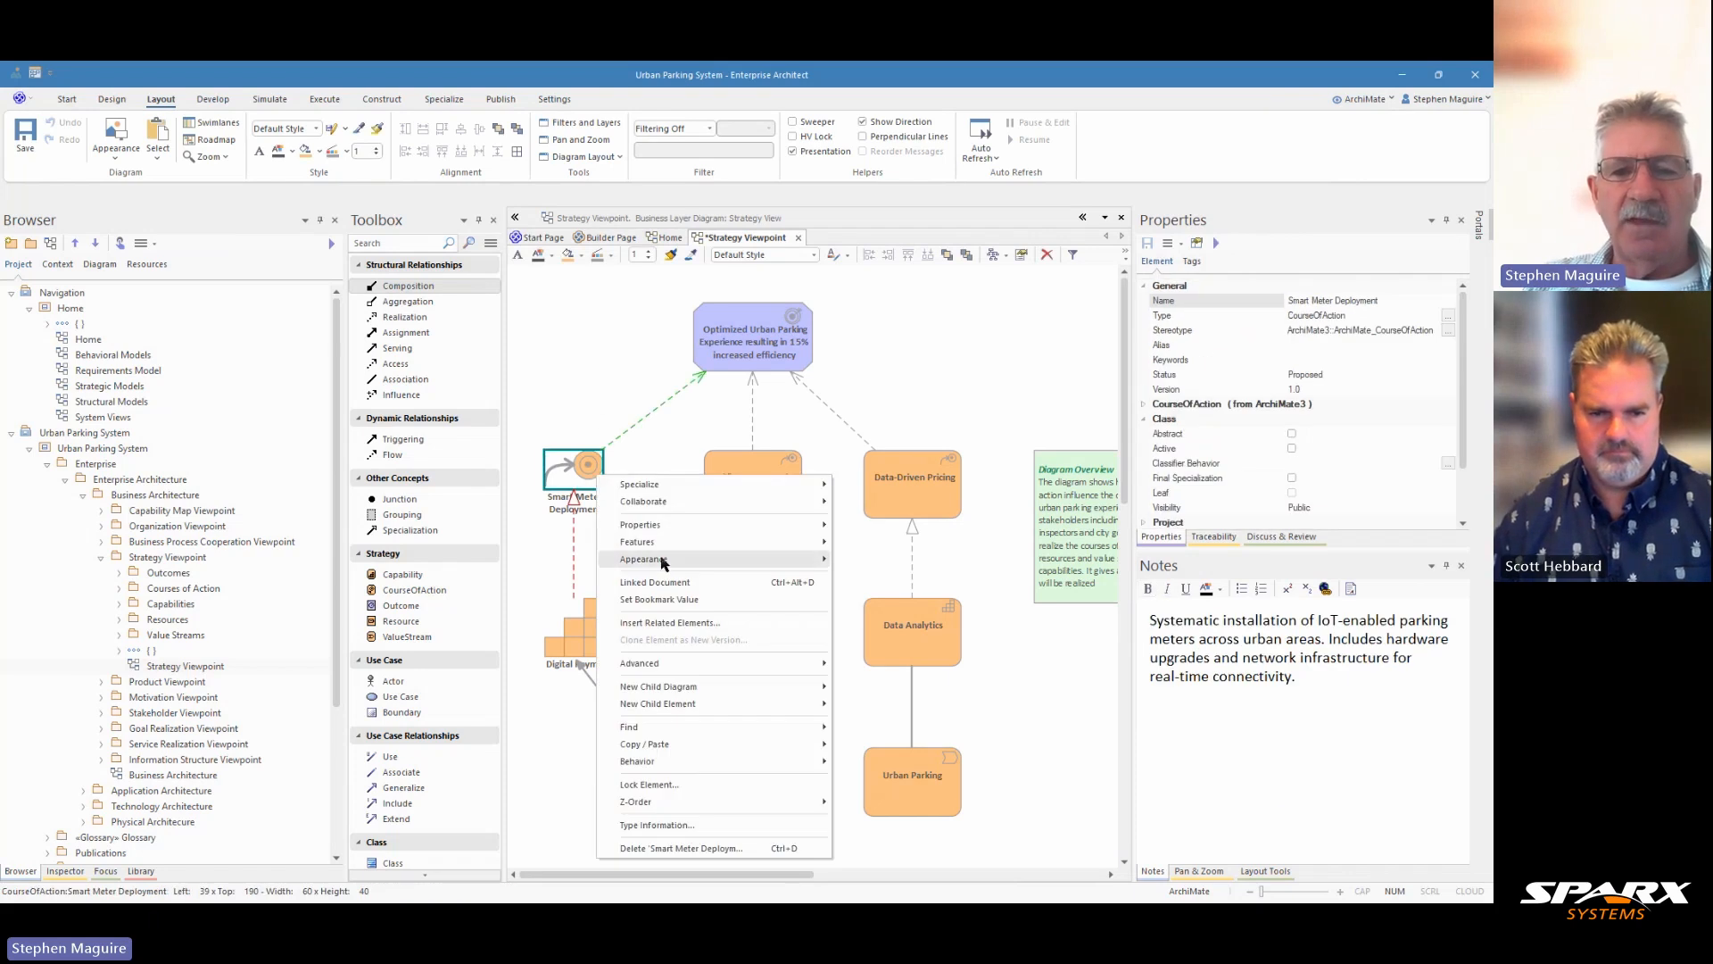
{"action": "mouse_move", "coordinate": [664, 563]}
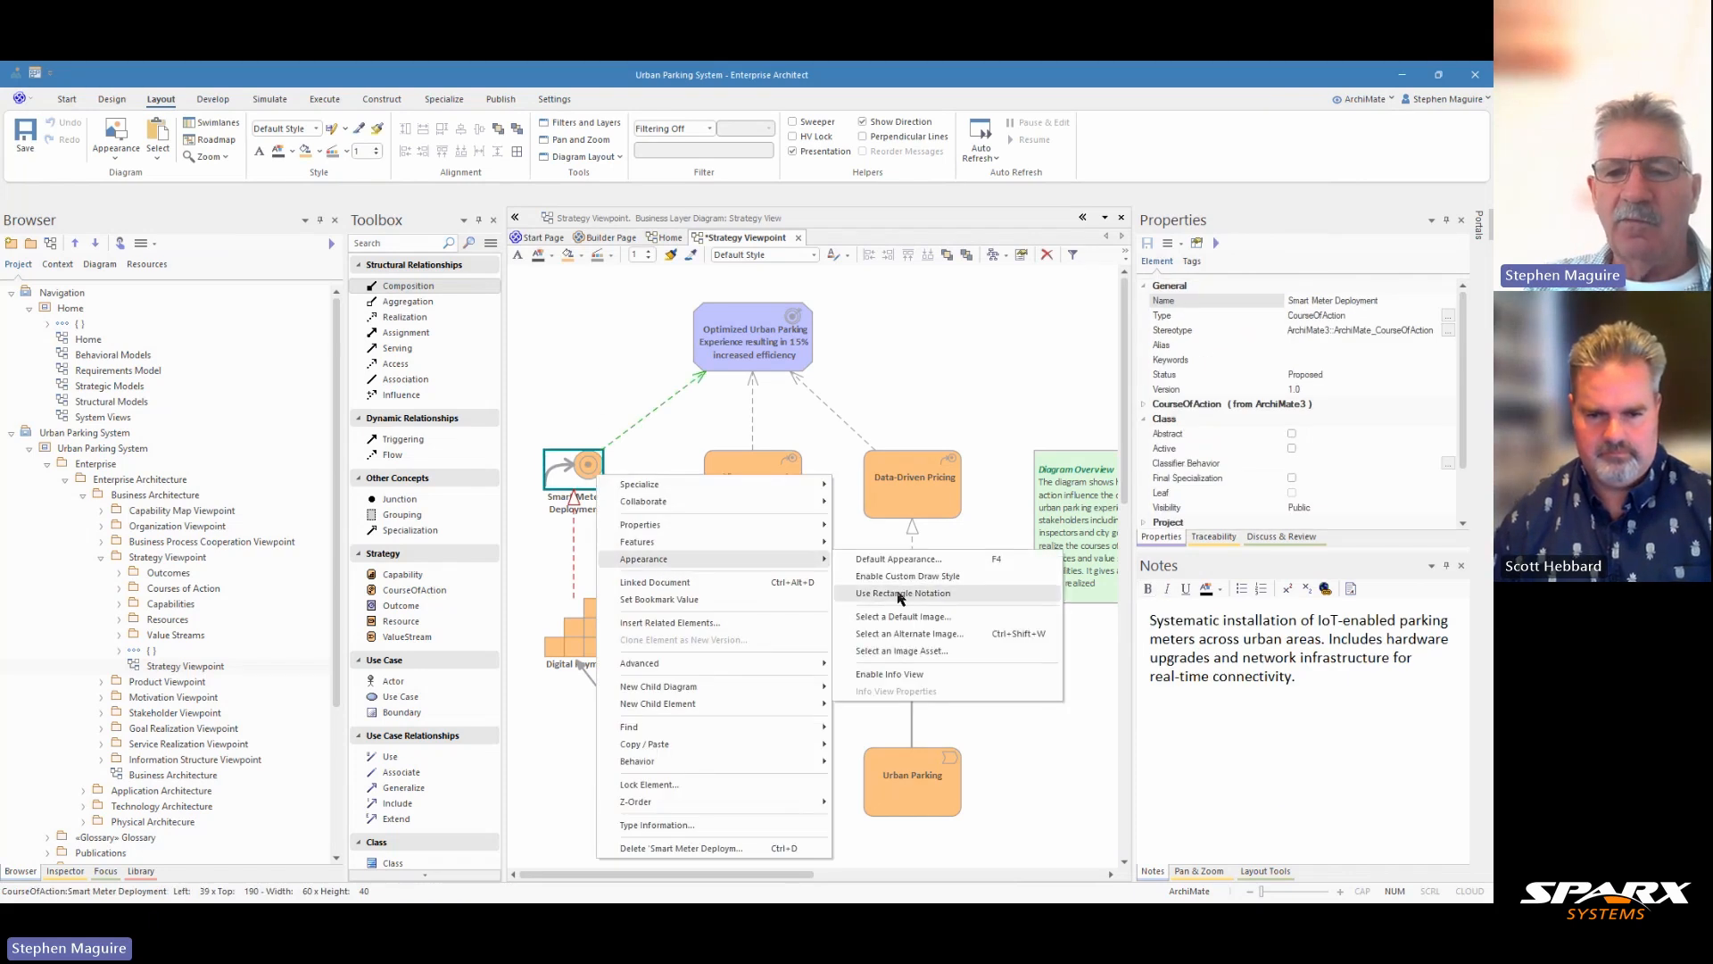
{"action": "left_click", "coordinate": [901, 595]}
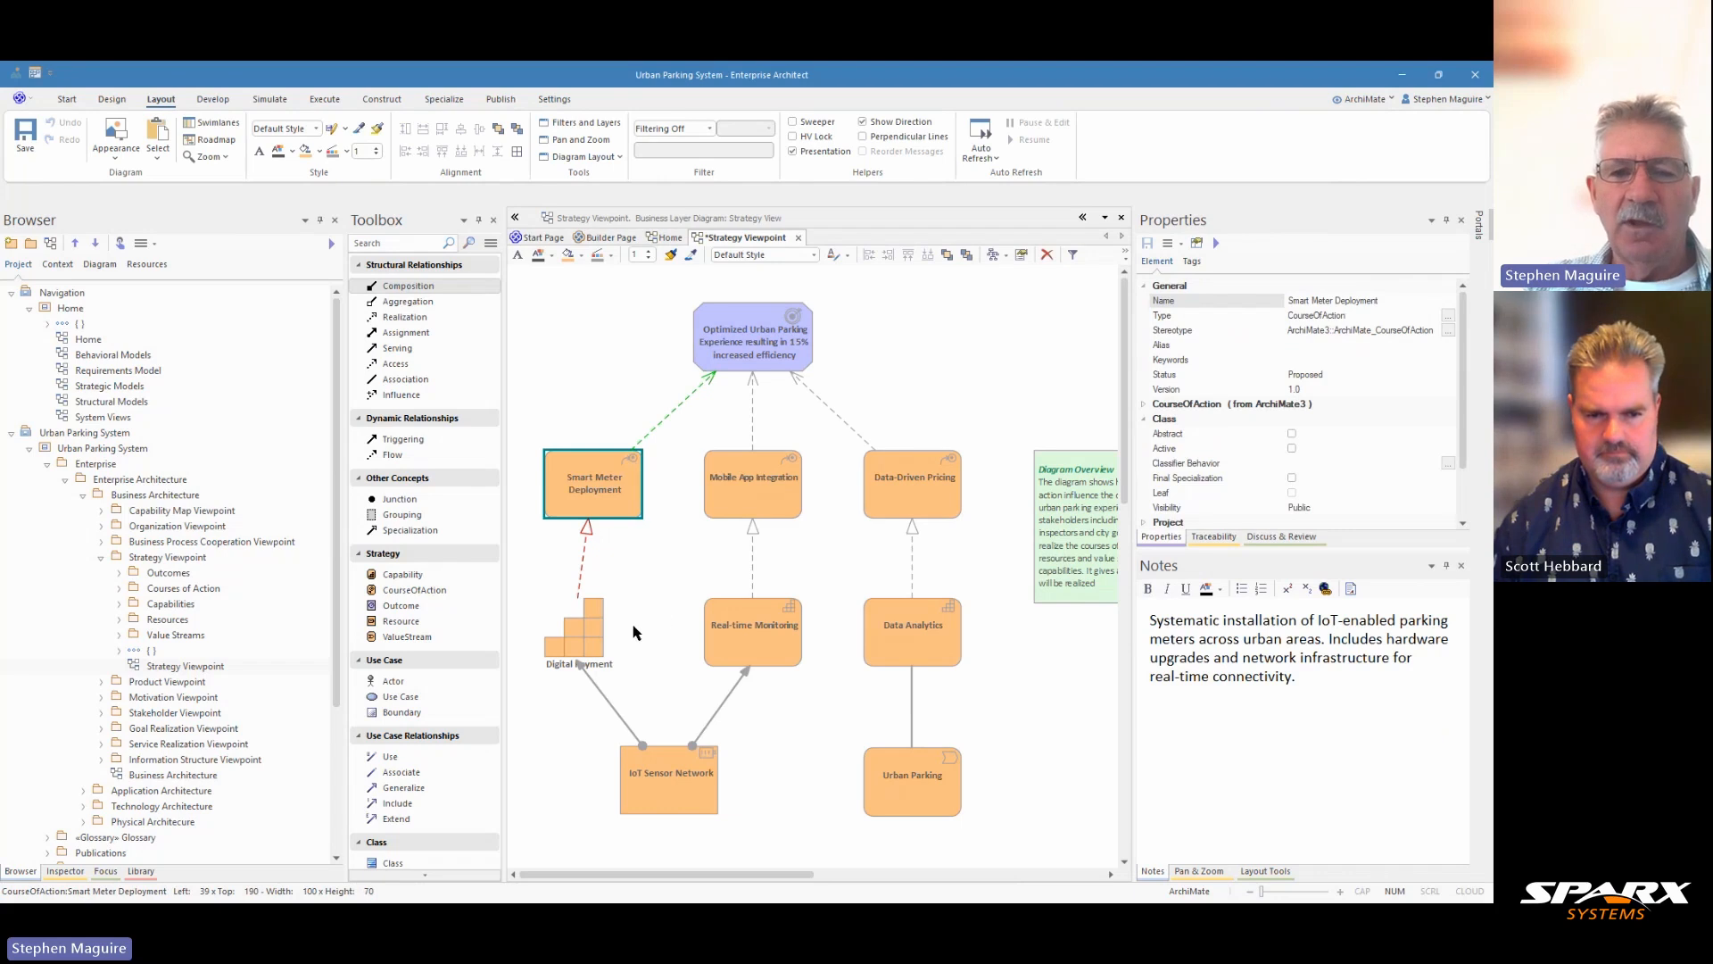
Straighten the realization connector between Digital Payment and Smart Meter Deployment into a vertical line.
{"action": "left_click", "coordinate": [579, 592]}
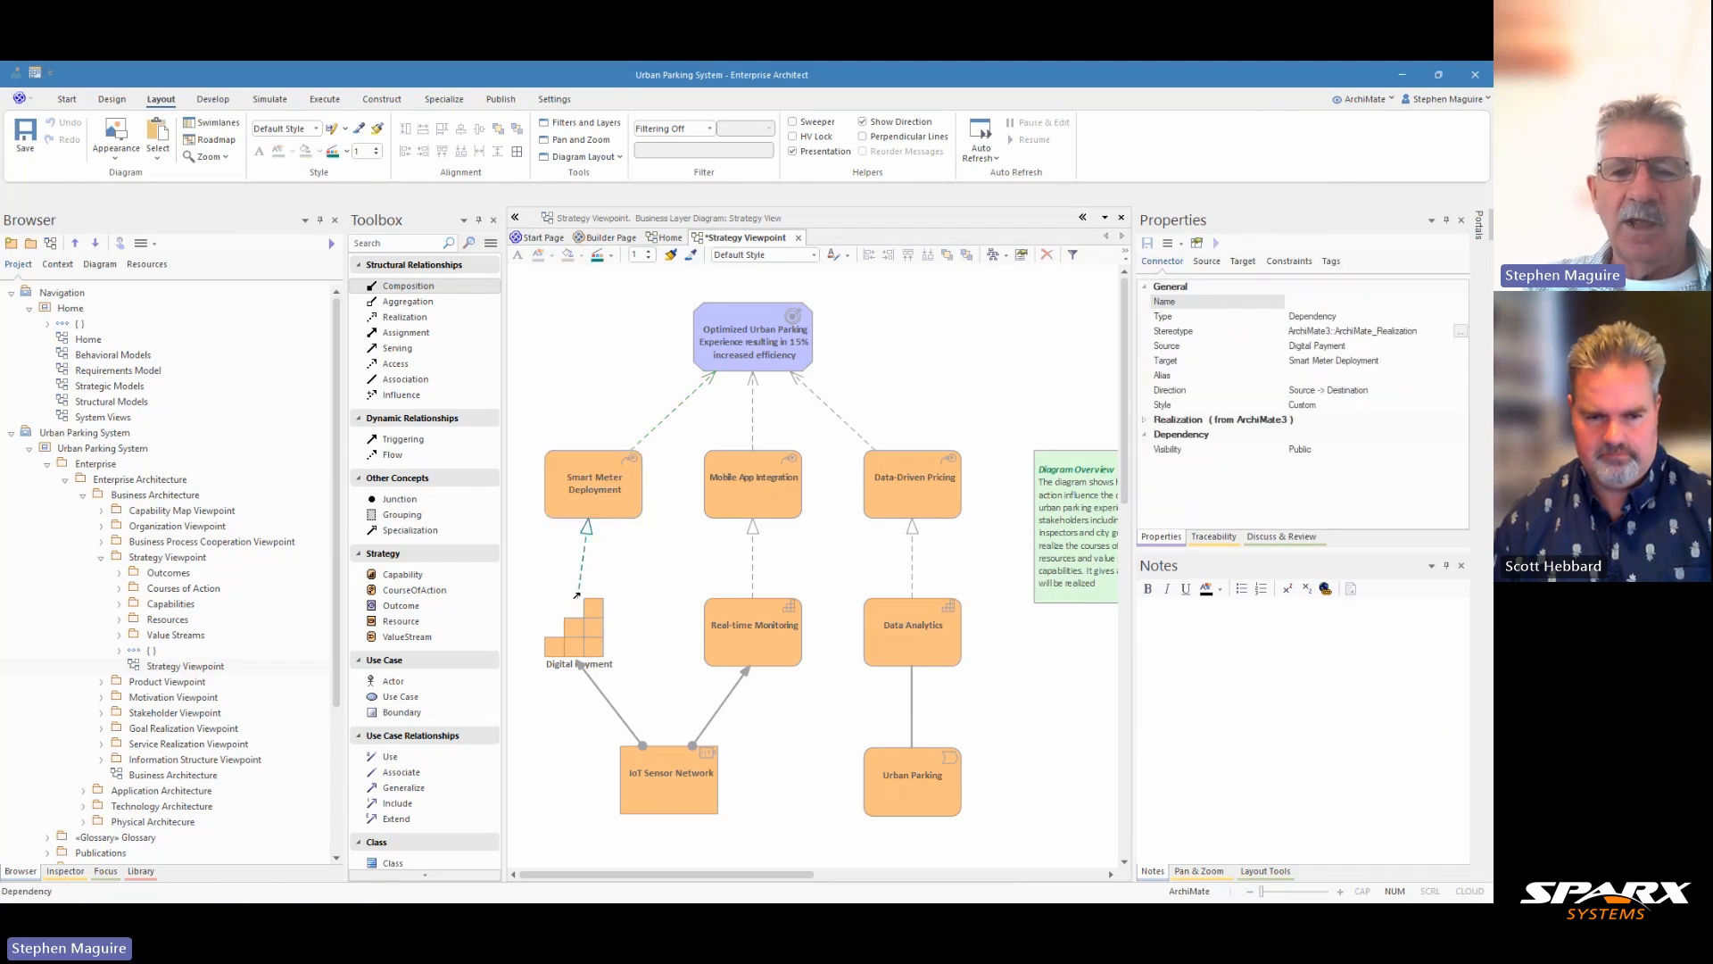
{"action": "left_click_drag", "start_coordinate": [577, 595], "coordinate": [593, 595]}
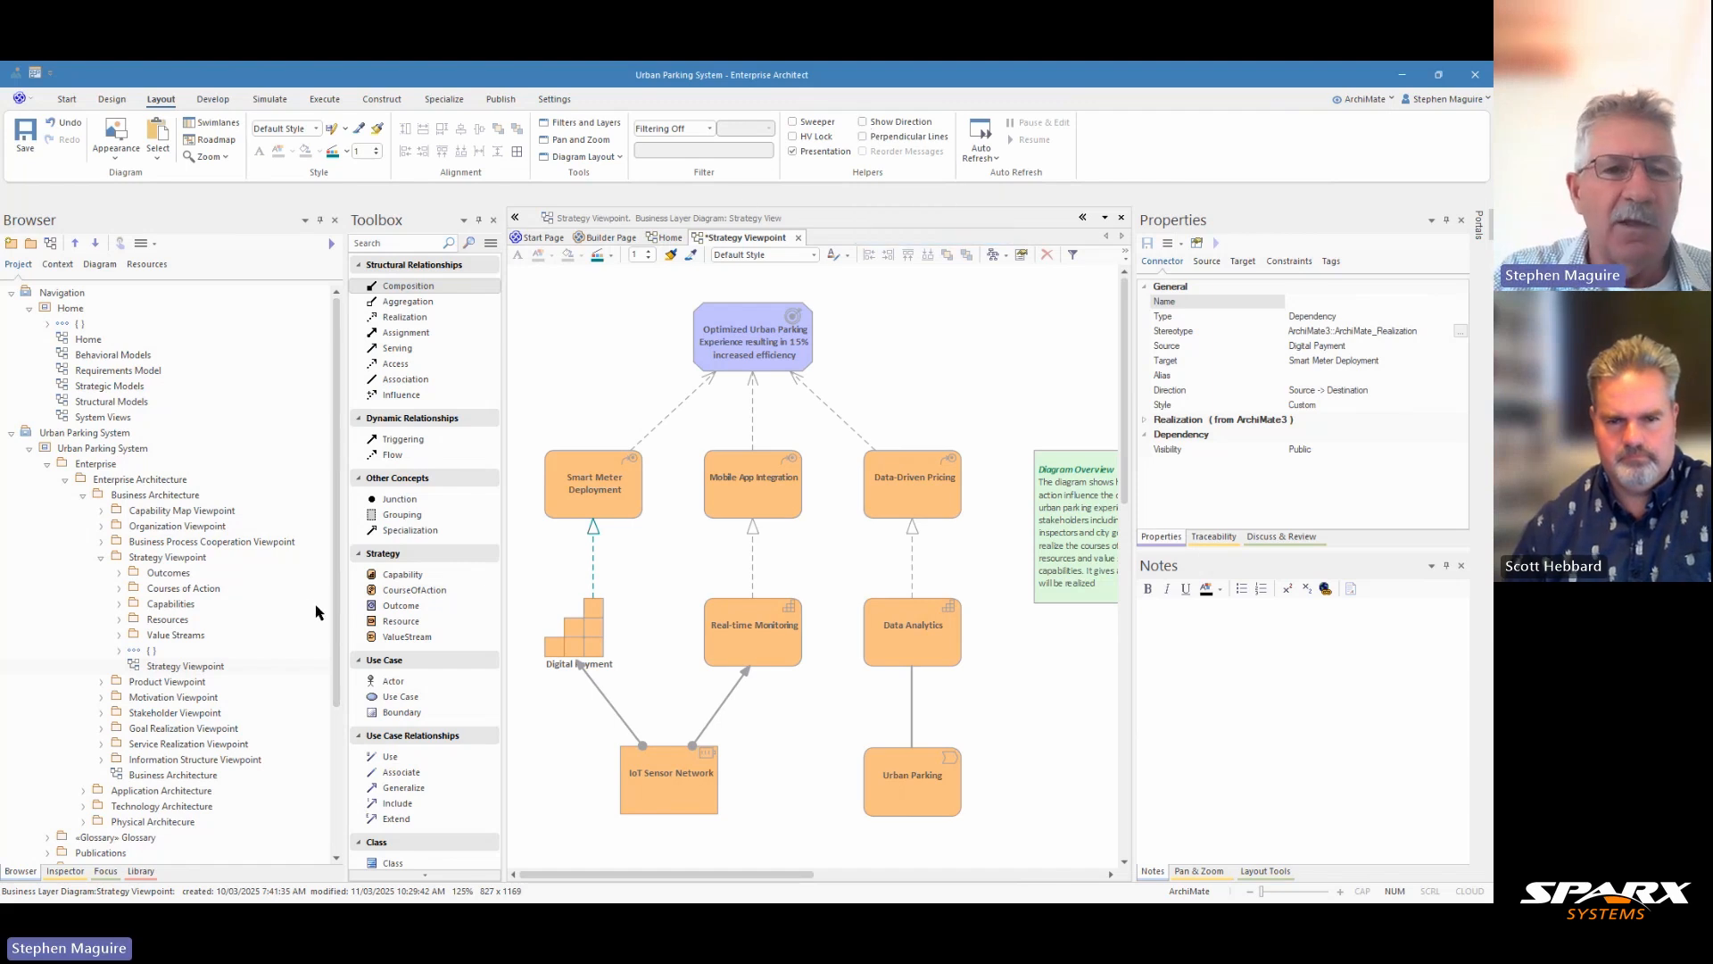
Add the ArchiMate Connector Legend from the Legends library to the diagram and place it just beneath the Diagram Overview note.
{"action": "scroll", "coordinate": [196, 568], "scroll_direction": "down", "scroll_amount": 4}
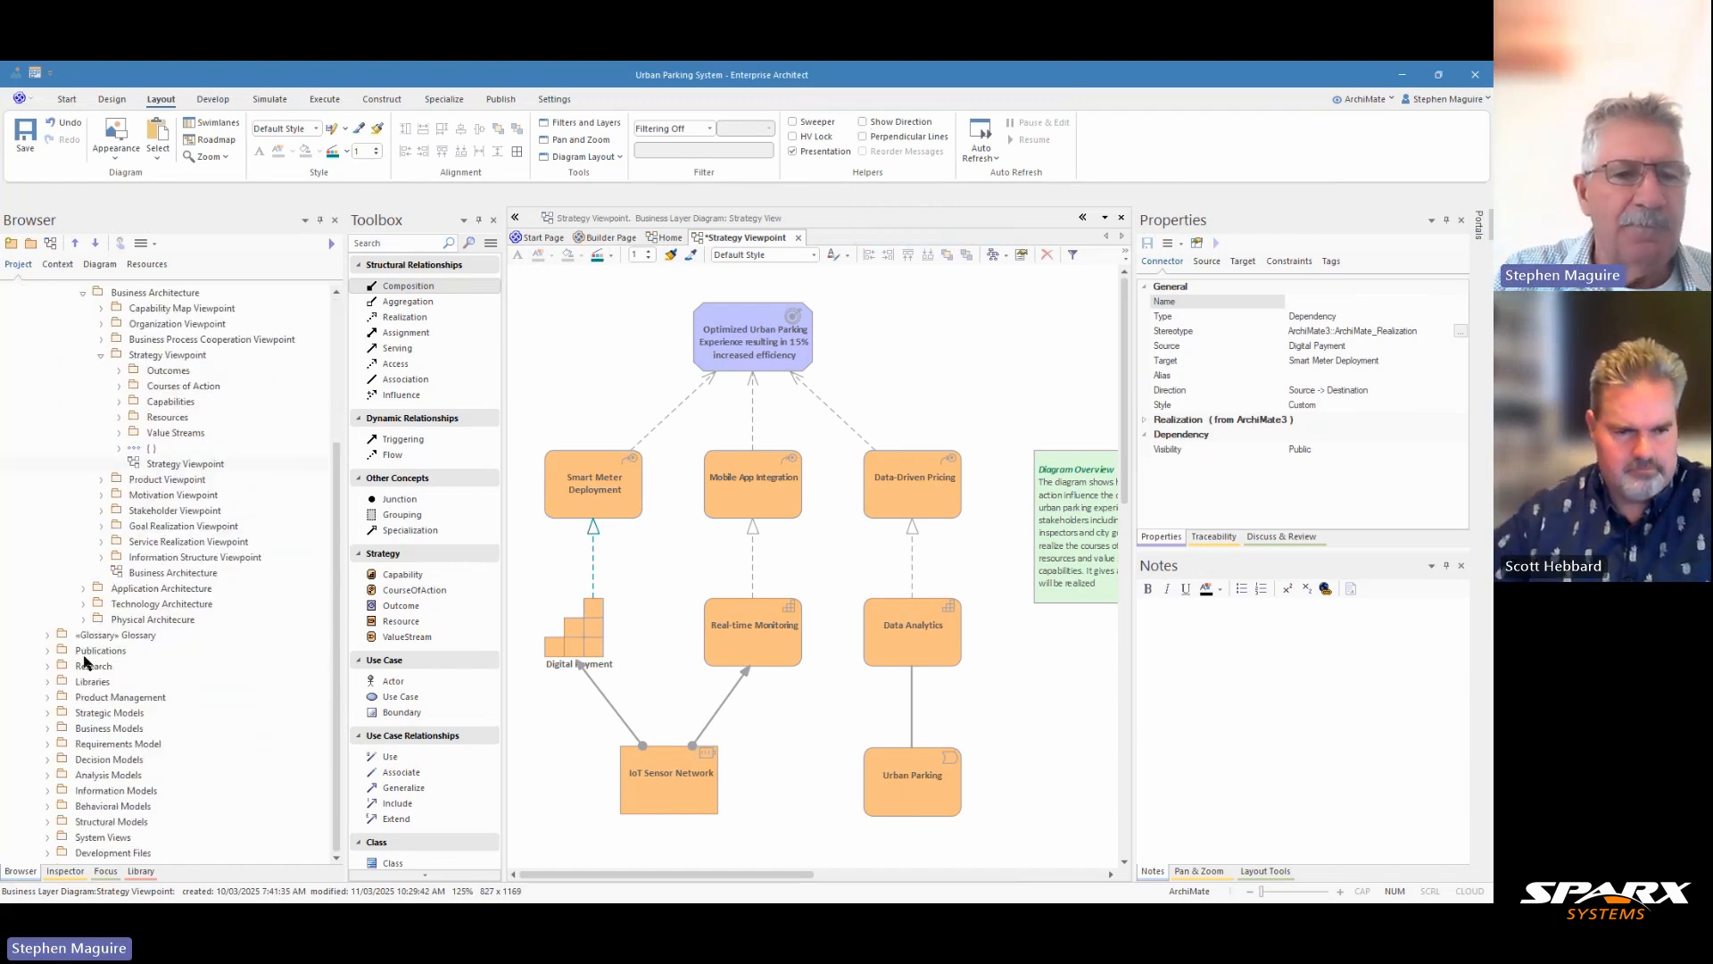
{"action": "left_click", "coordinate": [47, 682]}
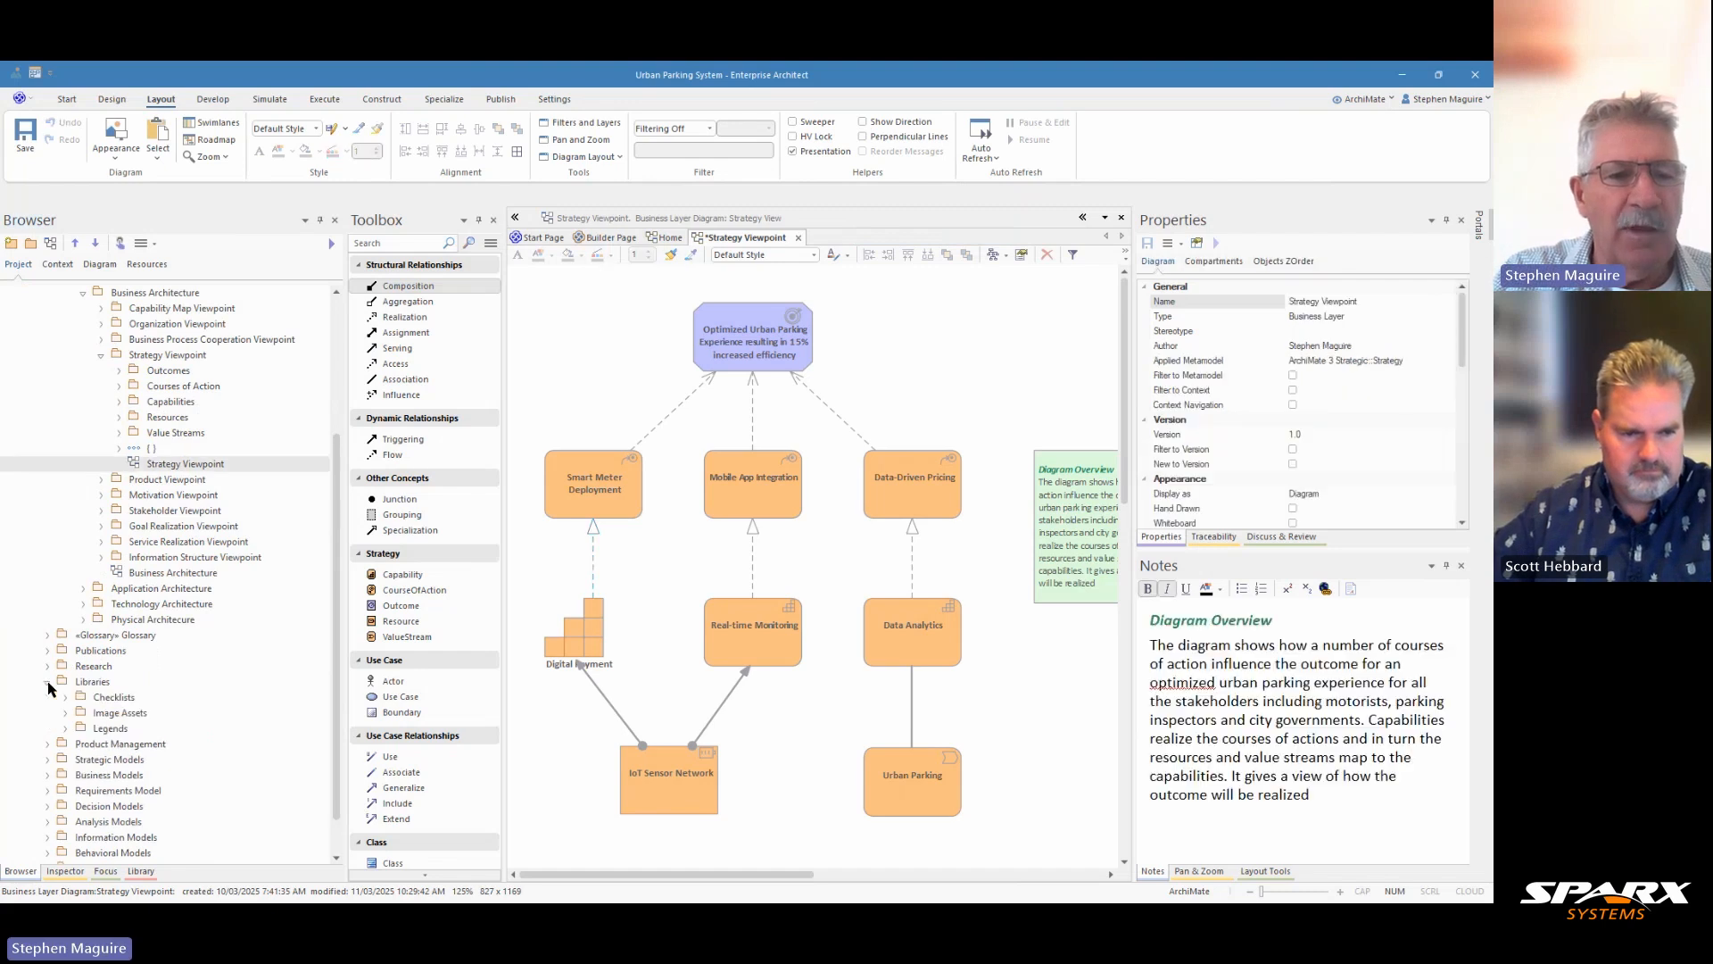
{"action": "left_click", "coordinate": [65, 728]}
{"action": "left_click_drag", "start_coordinate": [148, 672], "coordinate": [1033, 683]}
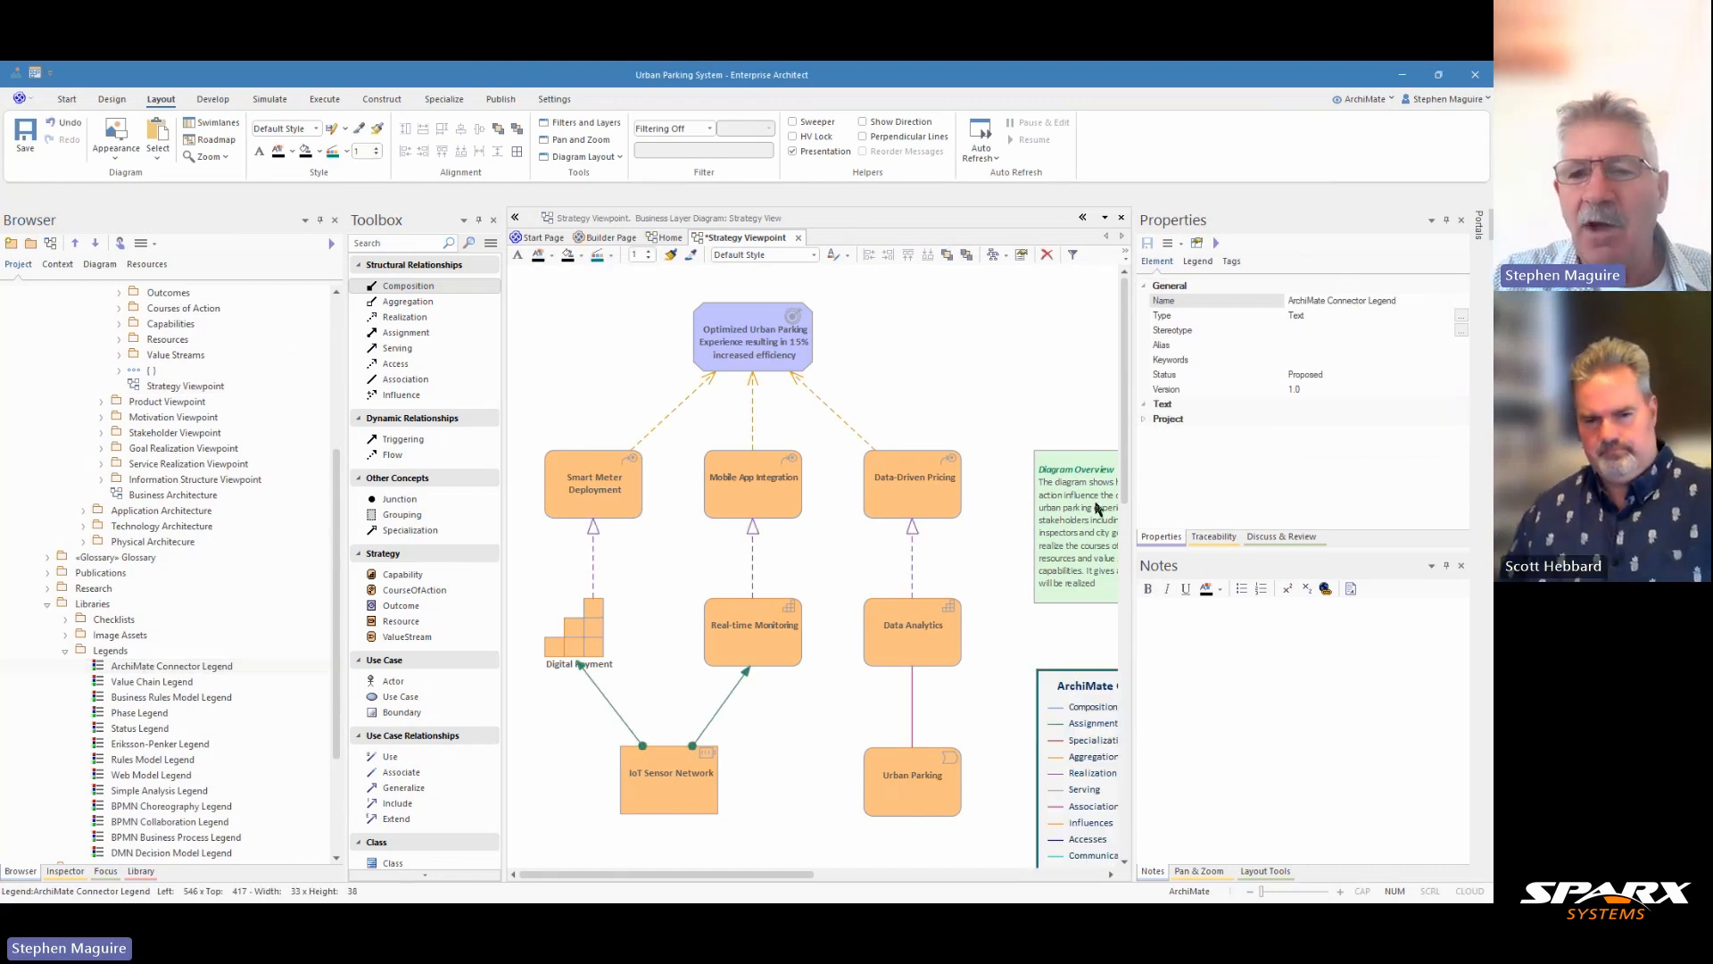
{"action": "left_click_drag", "start_coordinate": [1133, 510], "coordinate": [1252, 510]}
{"action": "left_click_drag", "start_coordinate": [1099, 677], "coordinate": [1098, 648]}
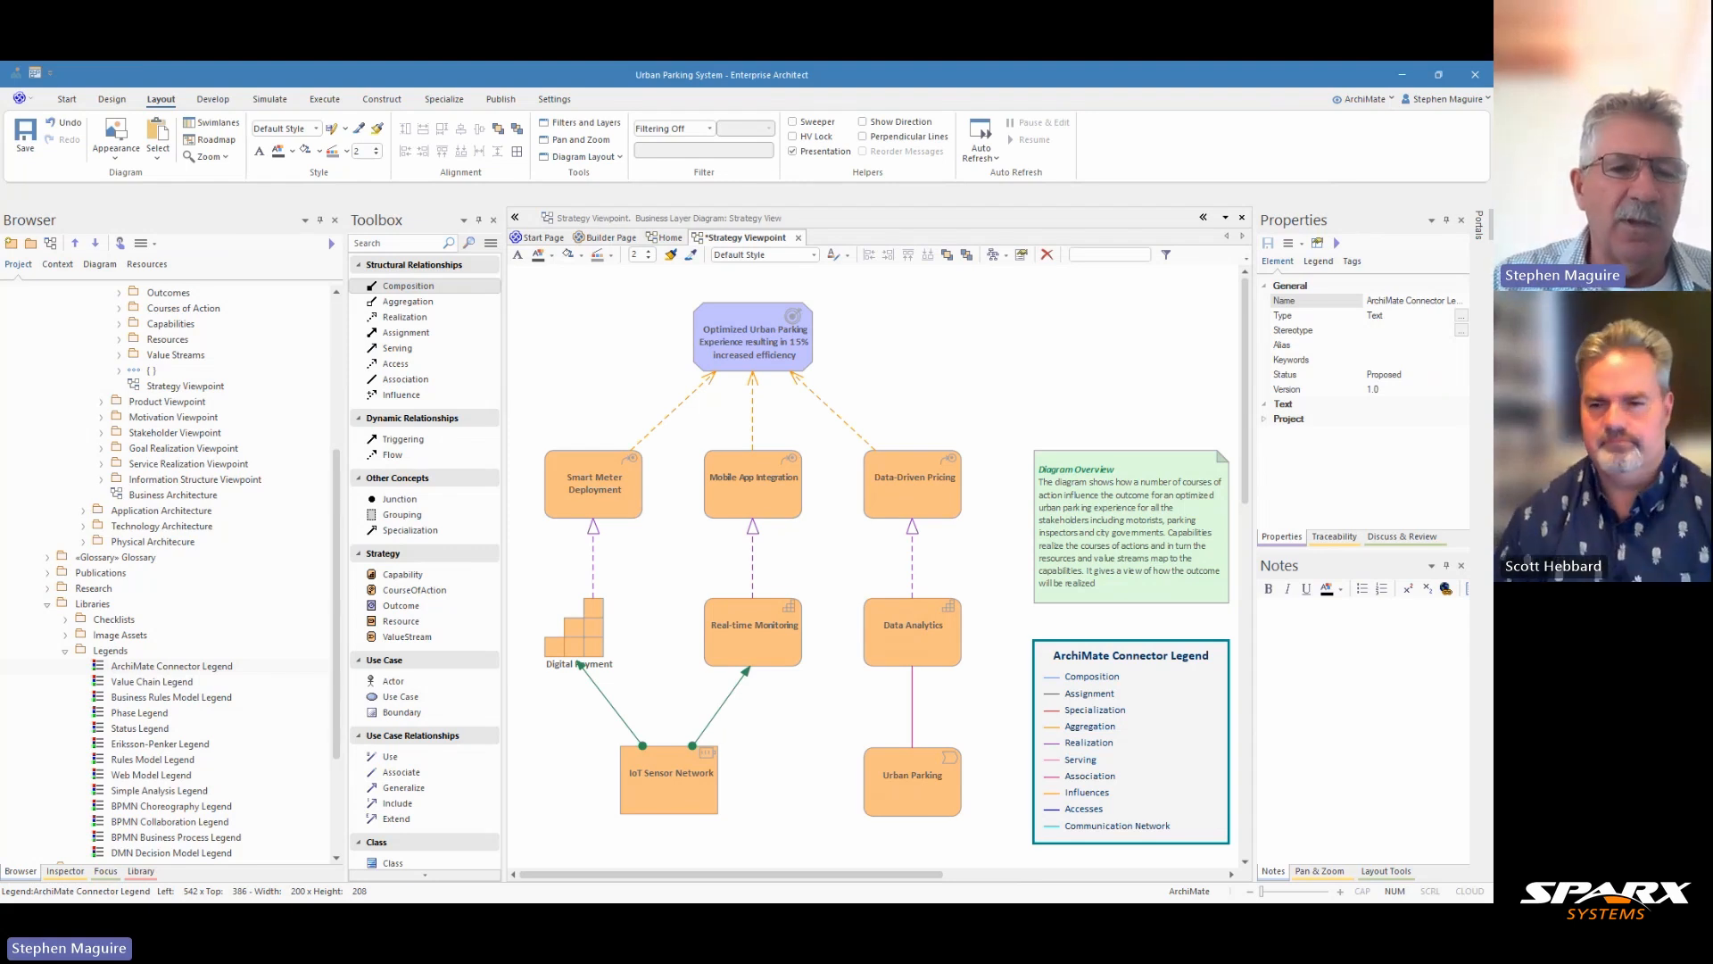
Find all diagrams that use the ArchiMate Connector Legend, widen the Diagram Type column to read them, and close the usage list.
{"action": "left_click", "coordinate": [183, 669]}
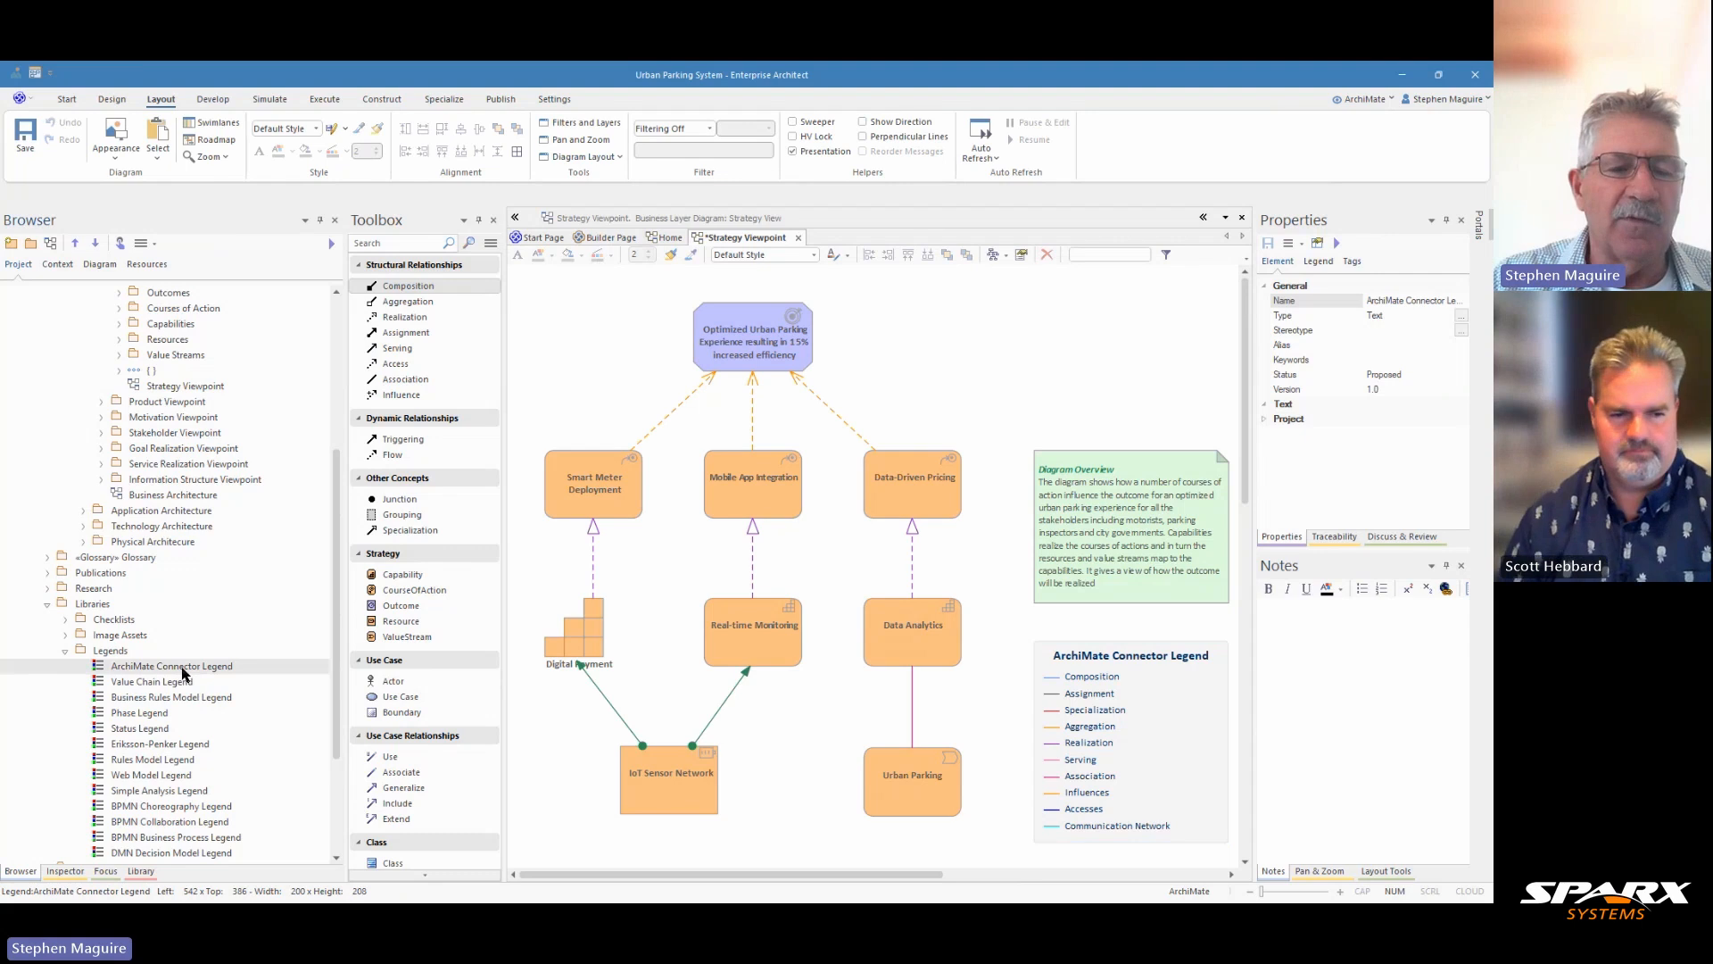
{"action": "right_click", "coordinate": [183, 669]}
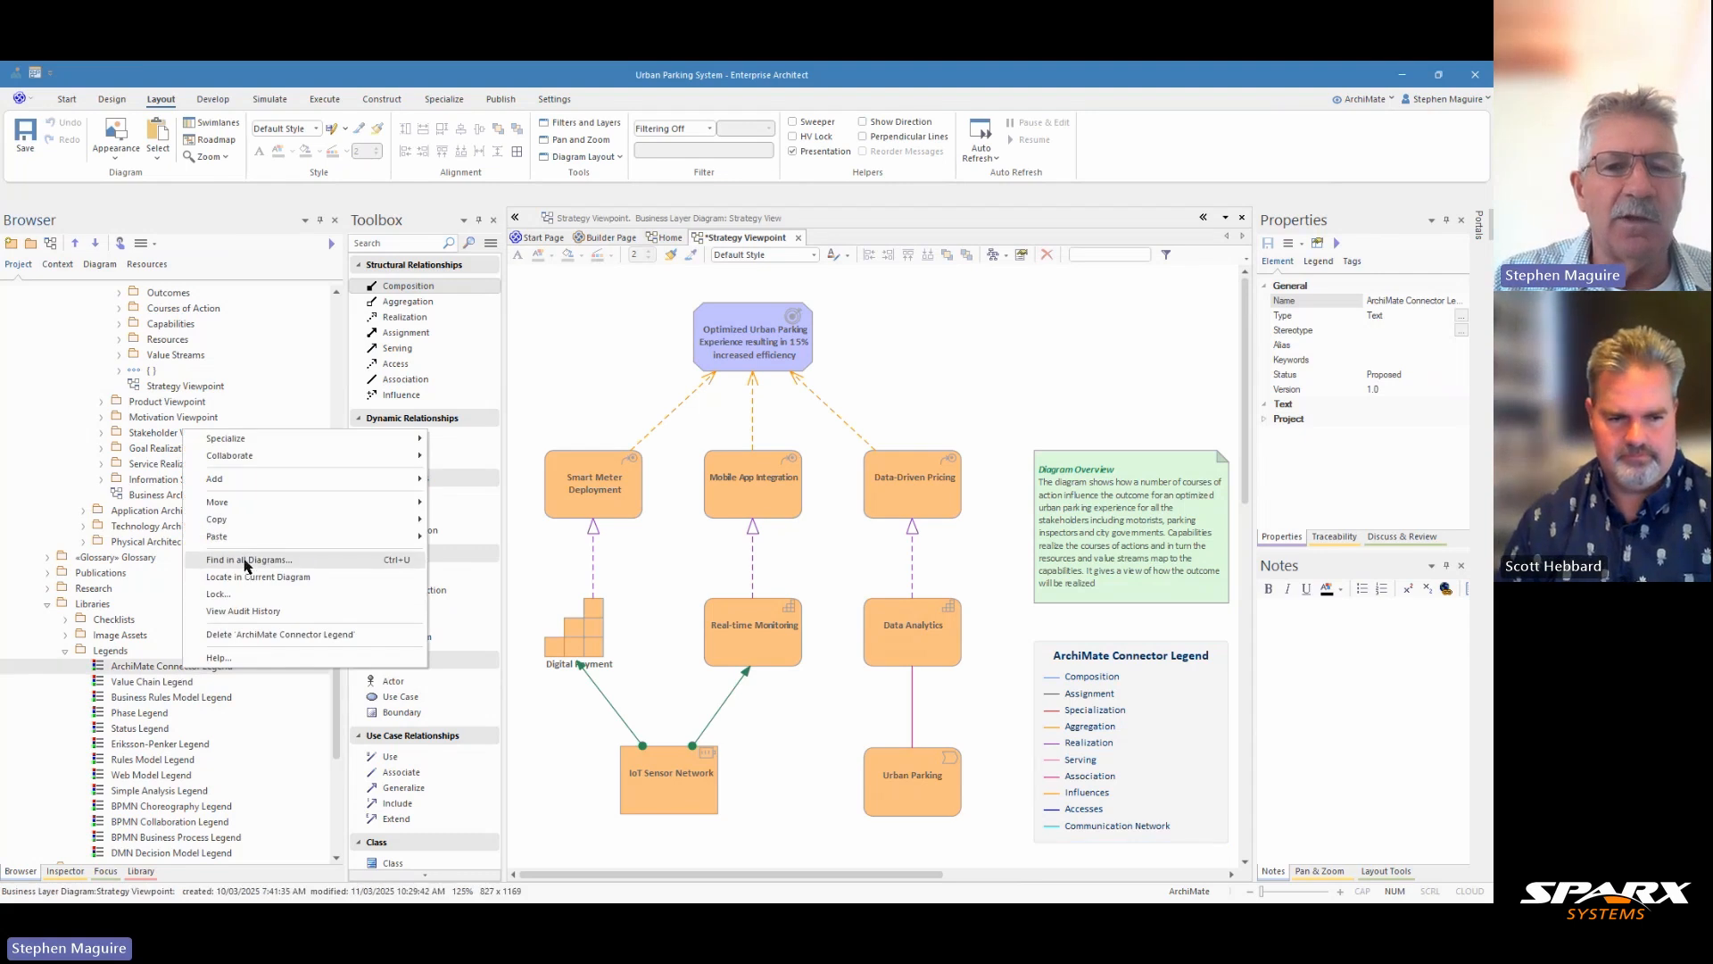
{"action": "left_click", "coordinate": [248, 561]}
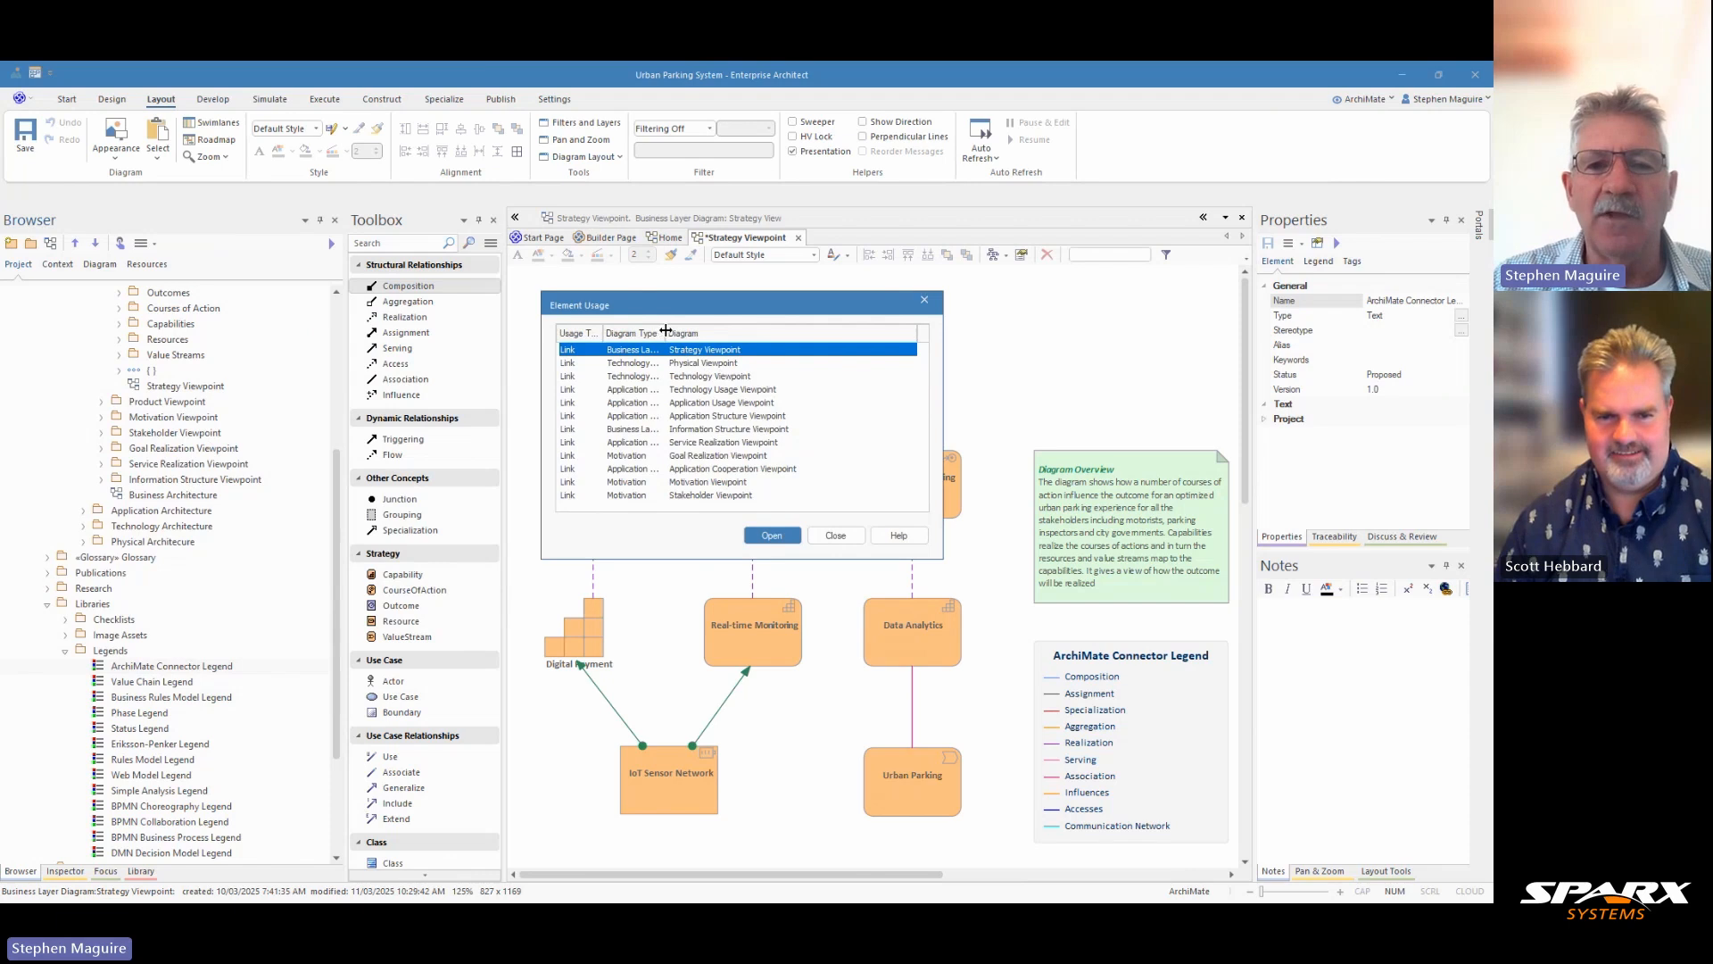
{"action": "left_click_drag", "start_coordinate": [660, 331], "coordinate": [708, 333]}
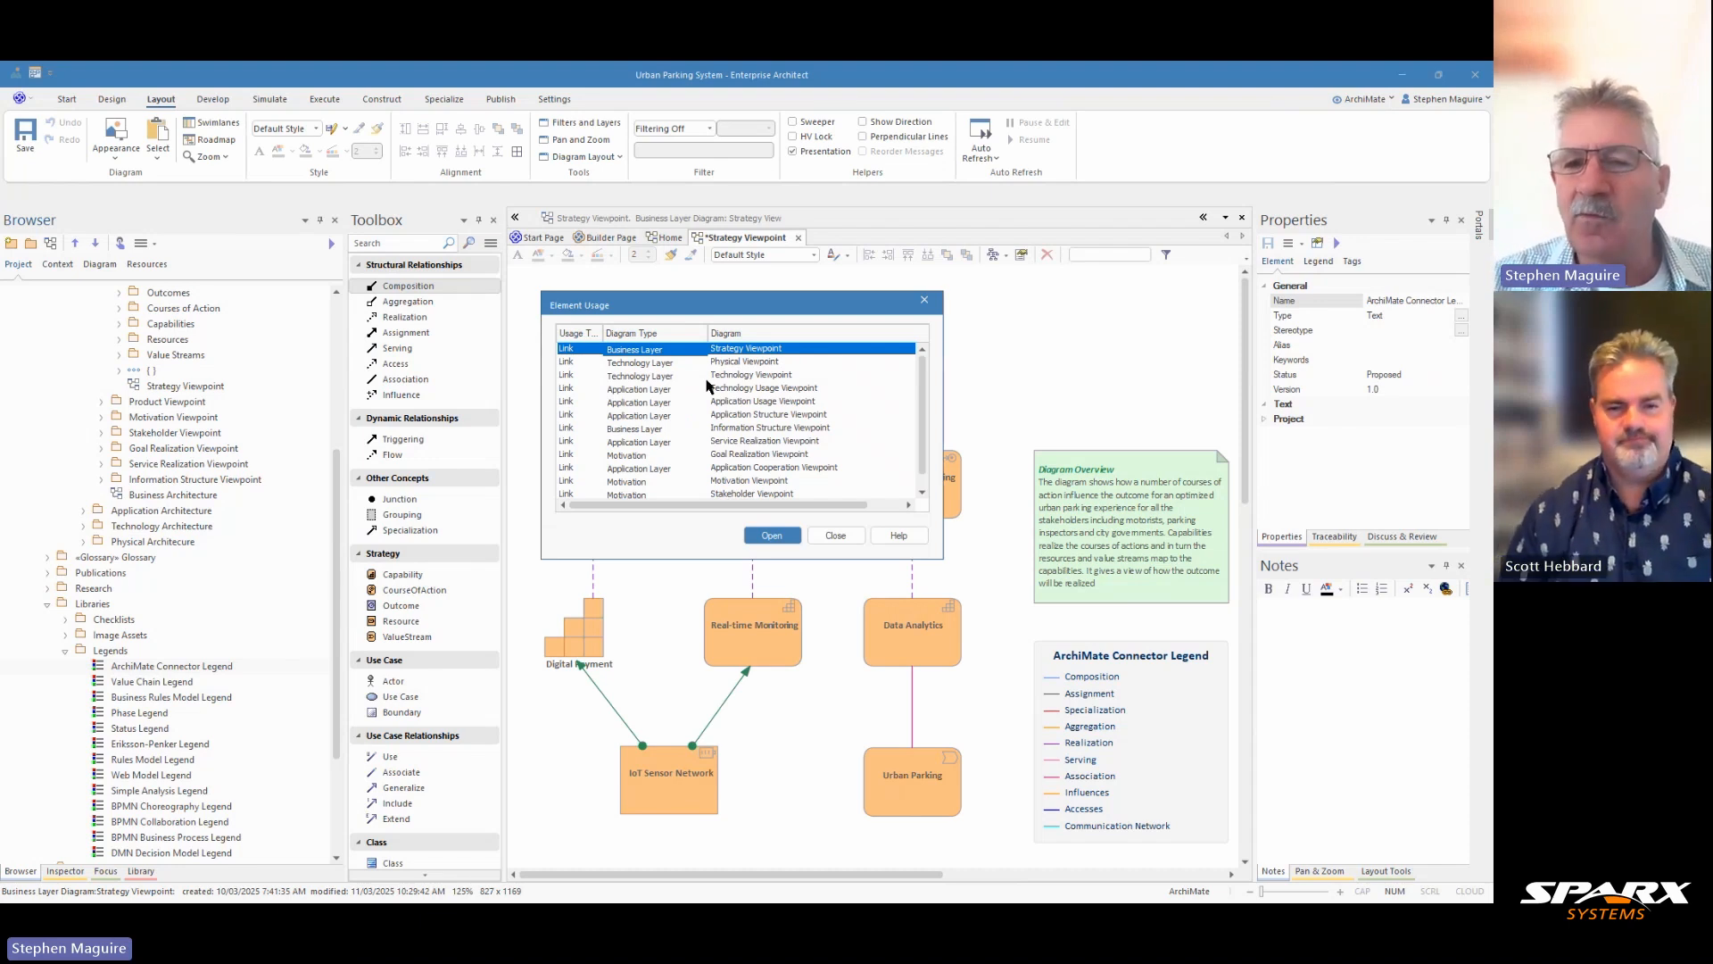
{"action": "left_click", "coordinate": [925, 305]}
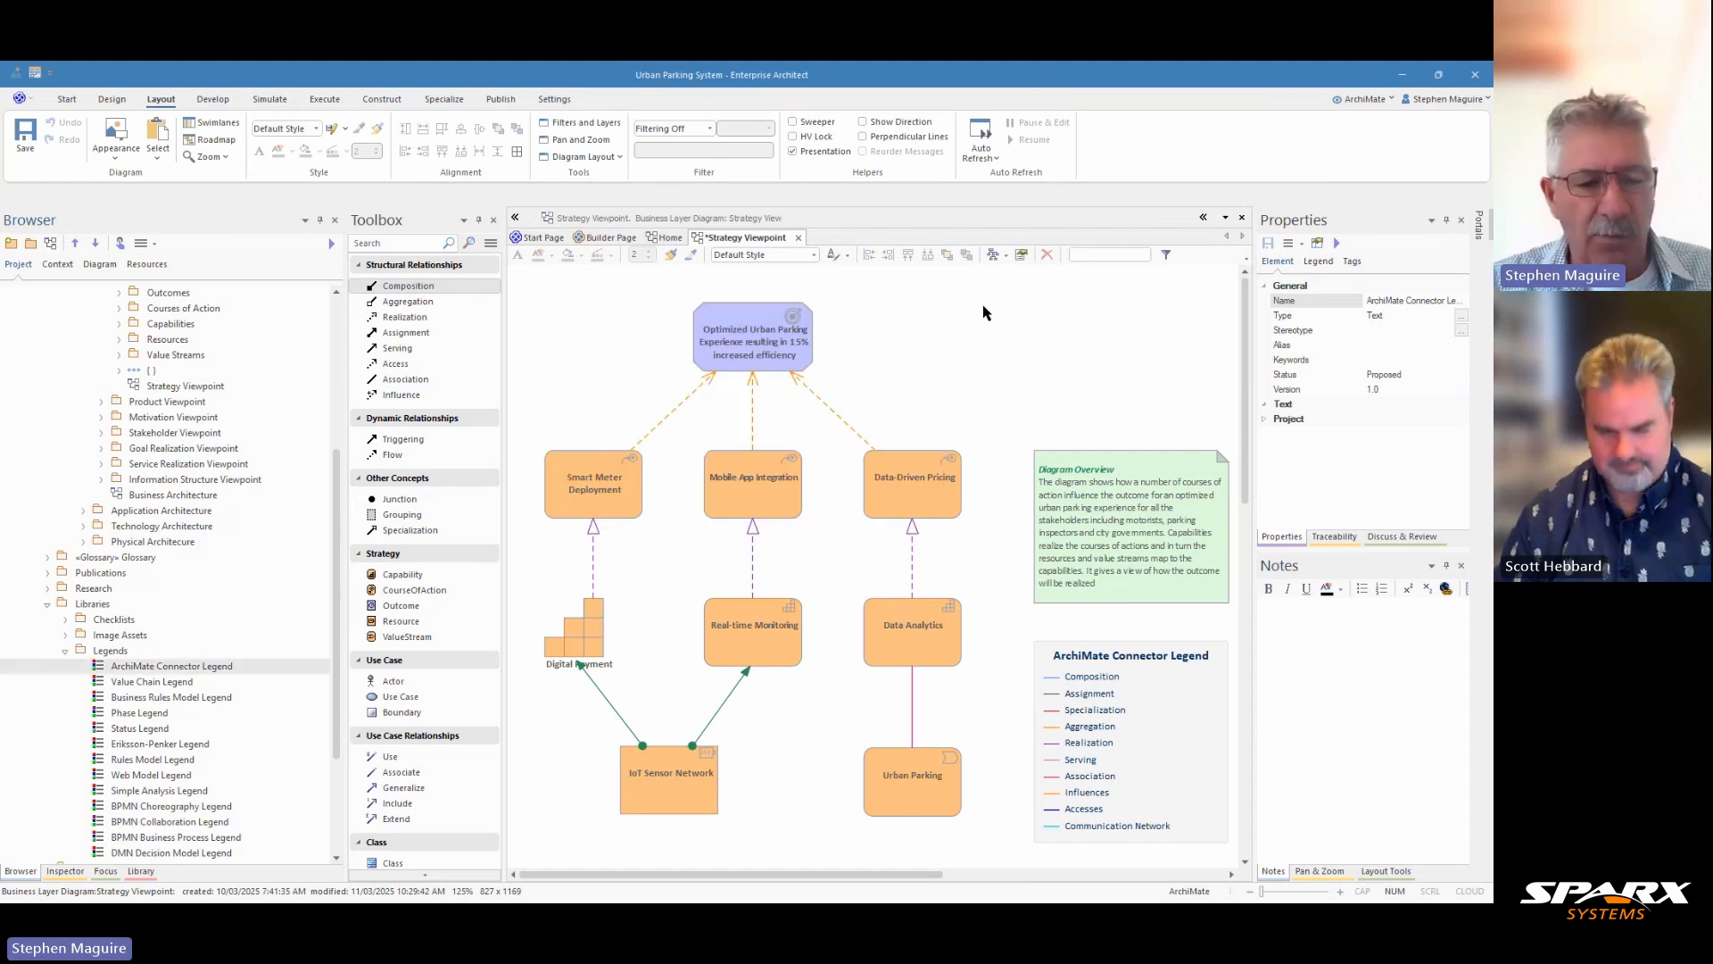
Save the Strategy Viewpoint diagram and select the outcome element, widening the area that shows its properties and notes.
{"action": "key", "text": "ctrl+s"}
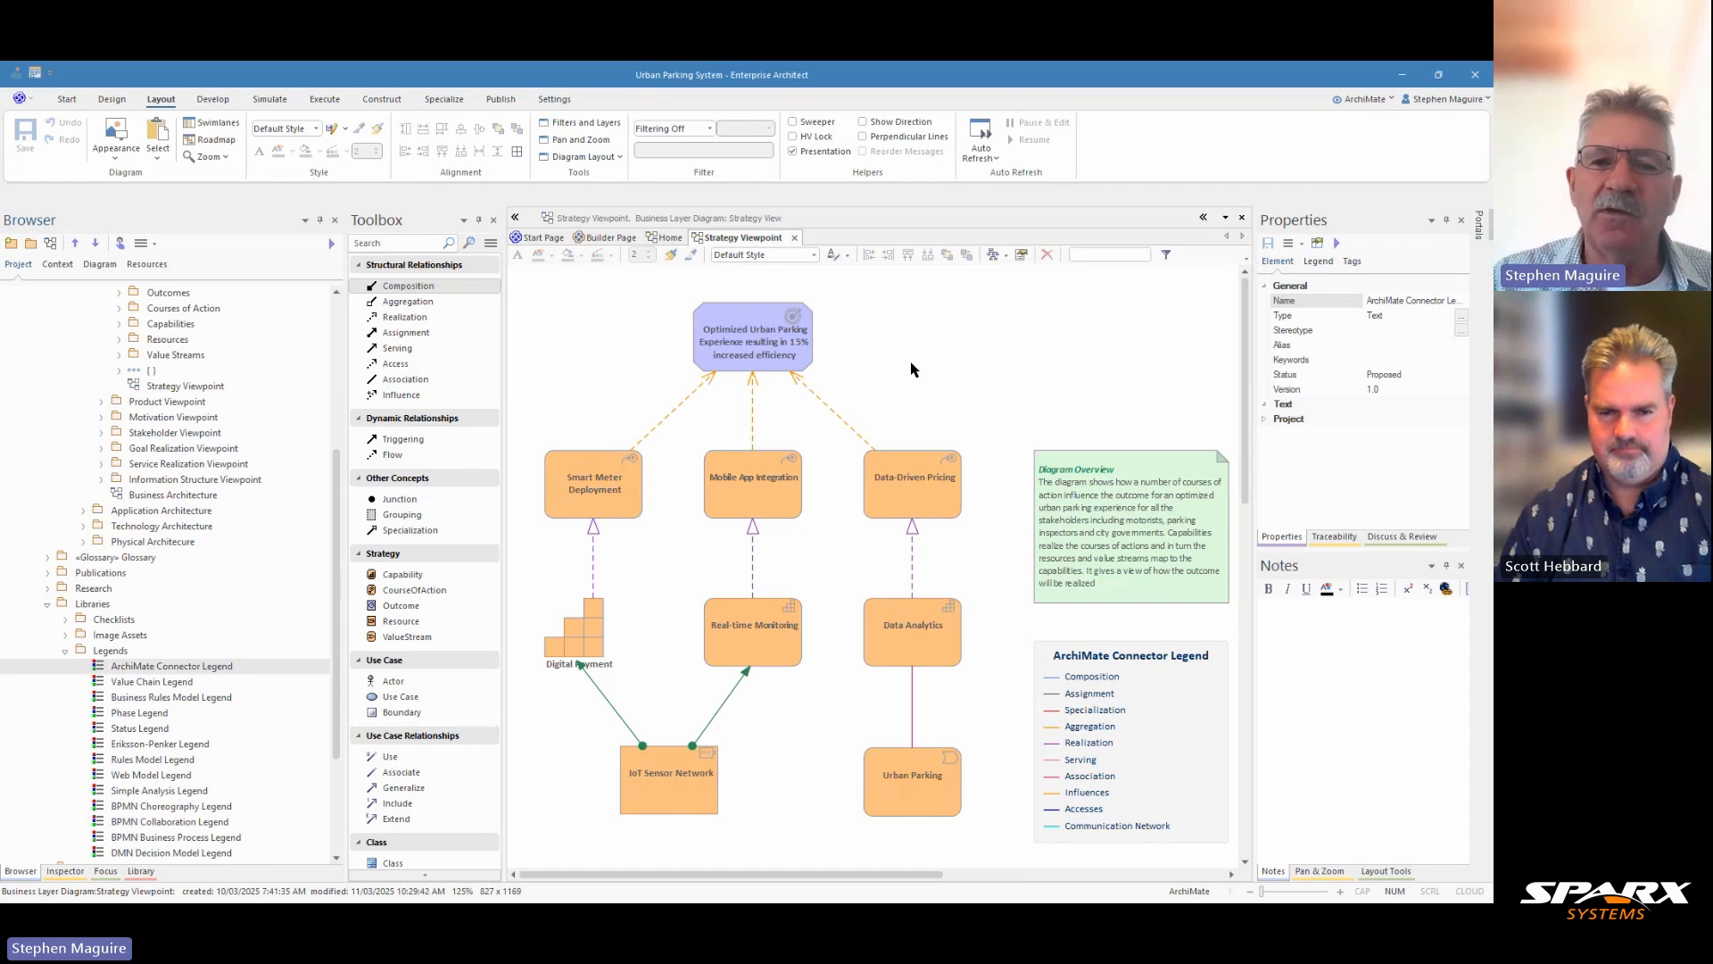
{"action": "left_click", "coordinate": [803, 345]}
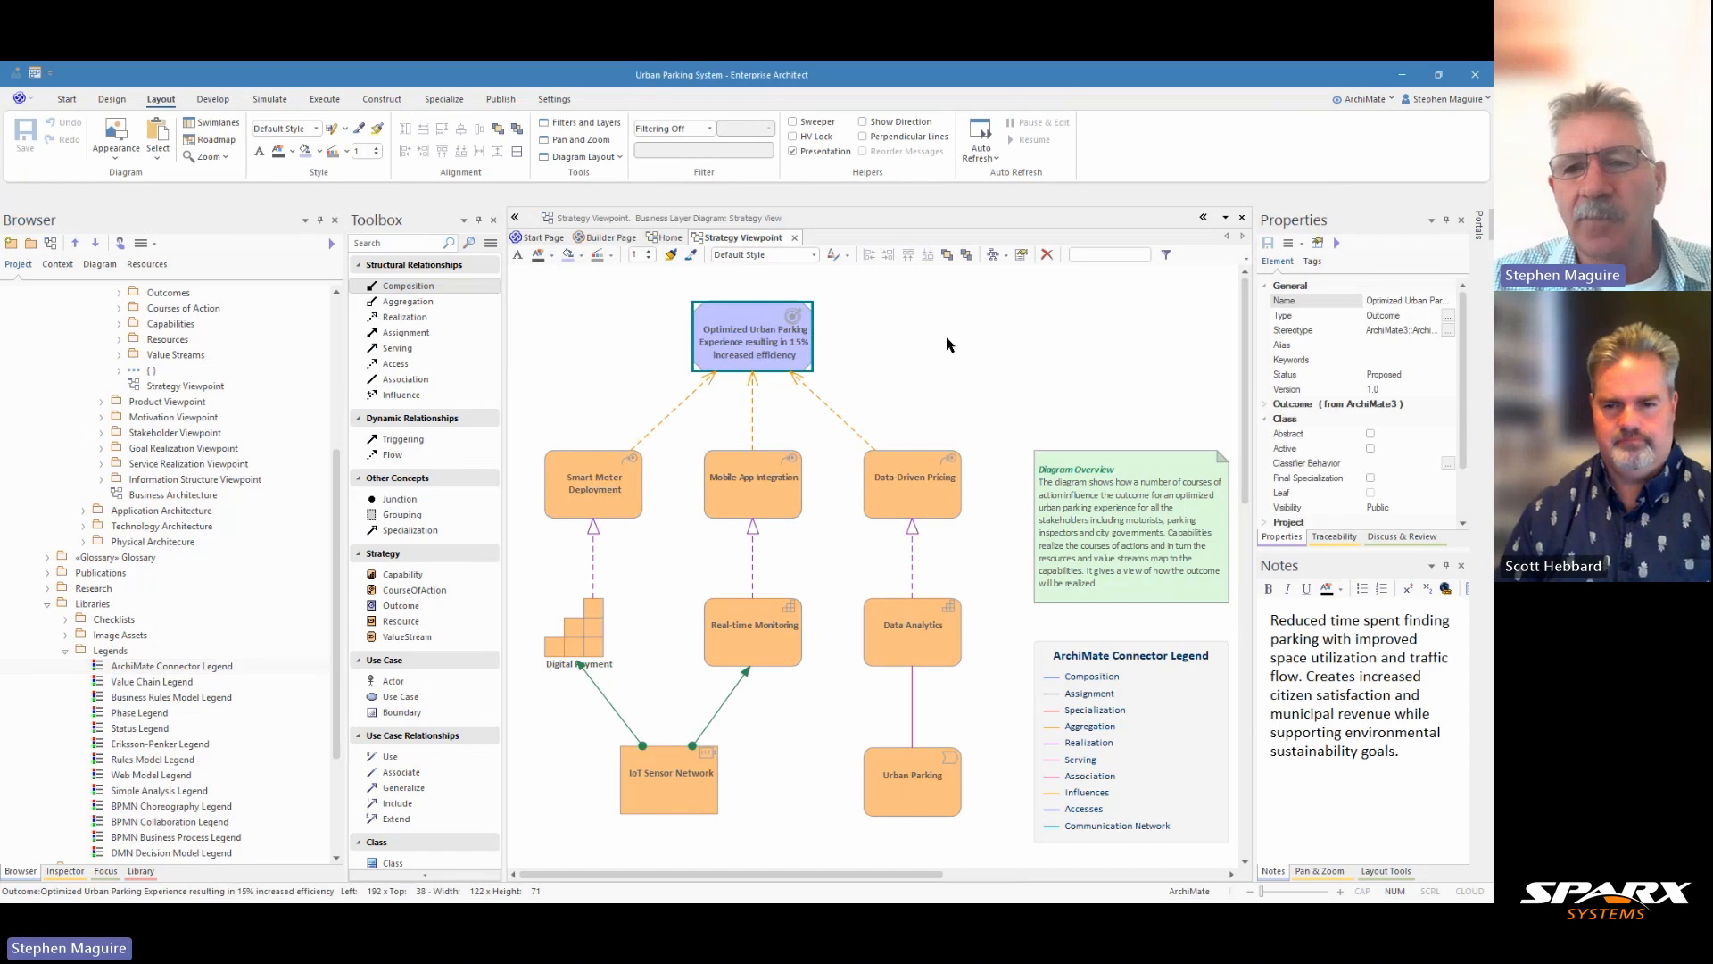
{"action": "left_click_drag", "start_coordinate": [1251, 383], "coordinate": [1170, 393]}
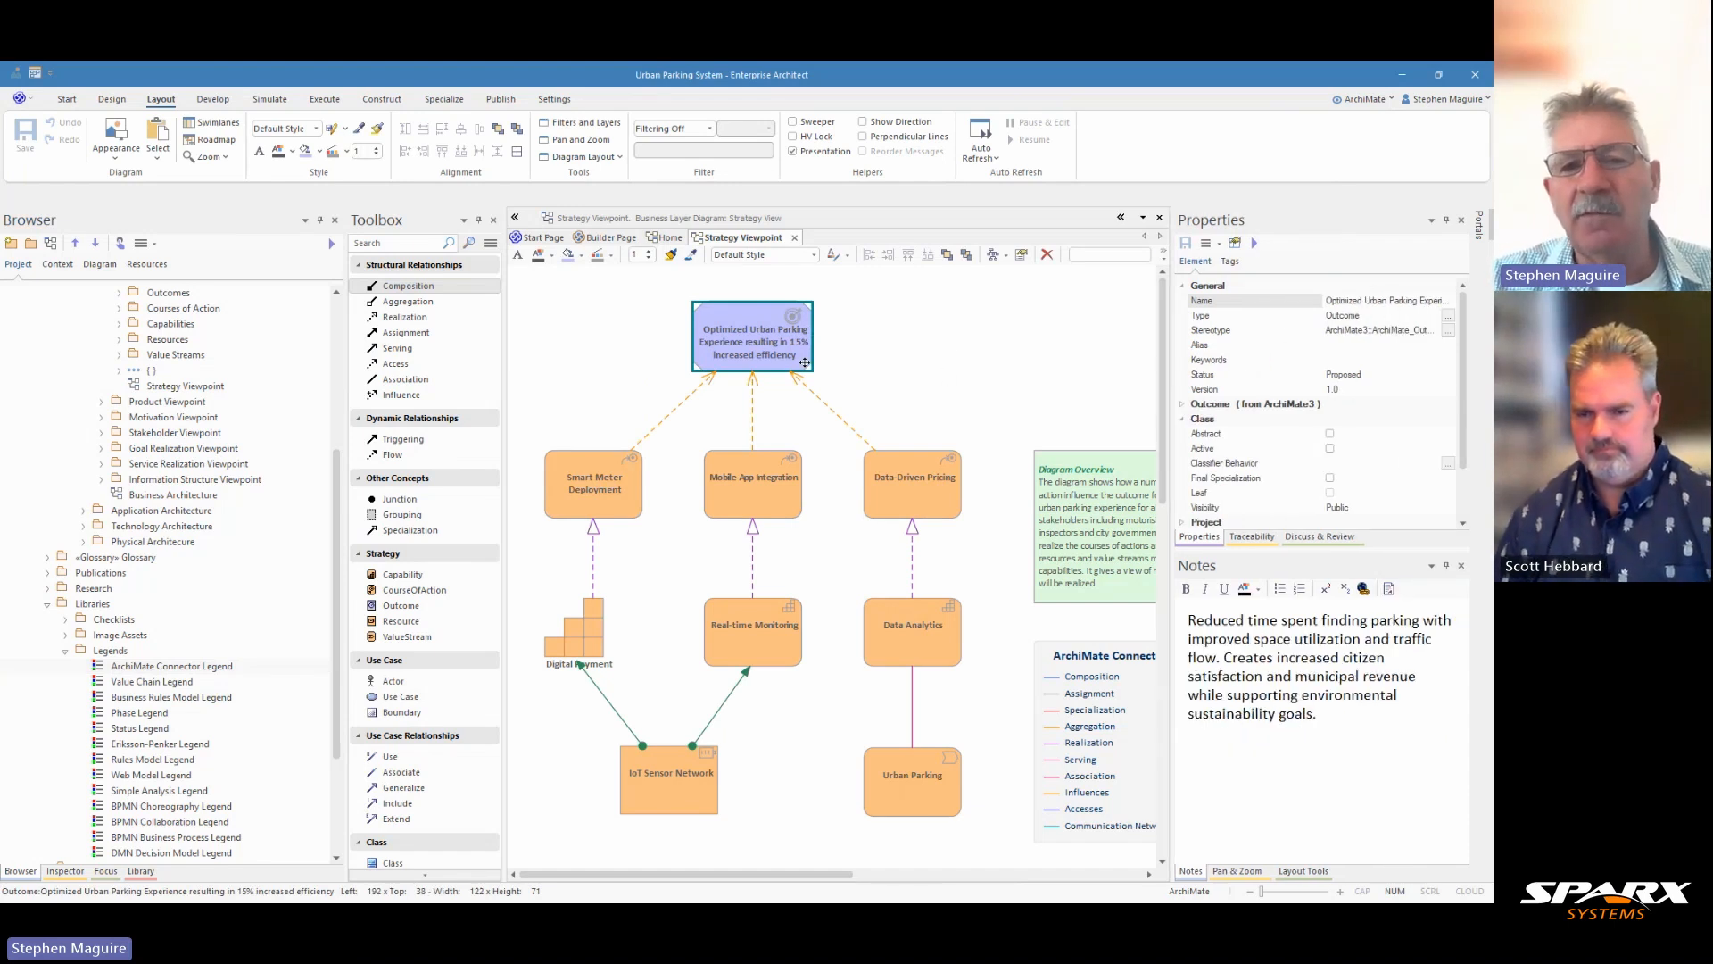